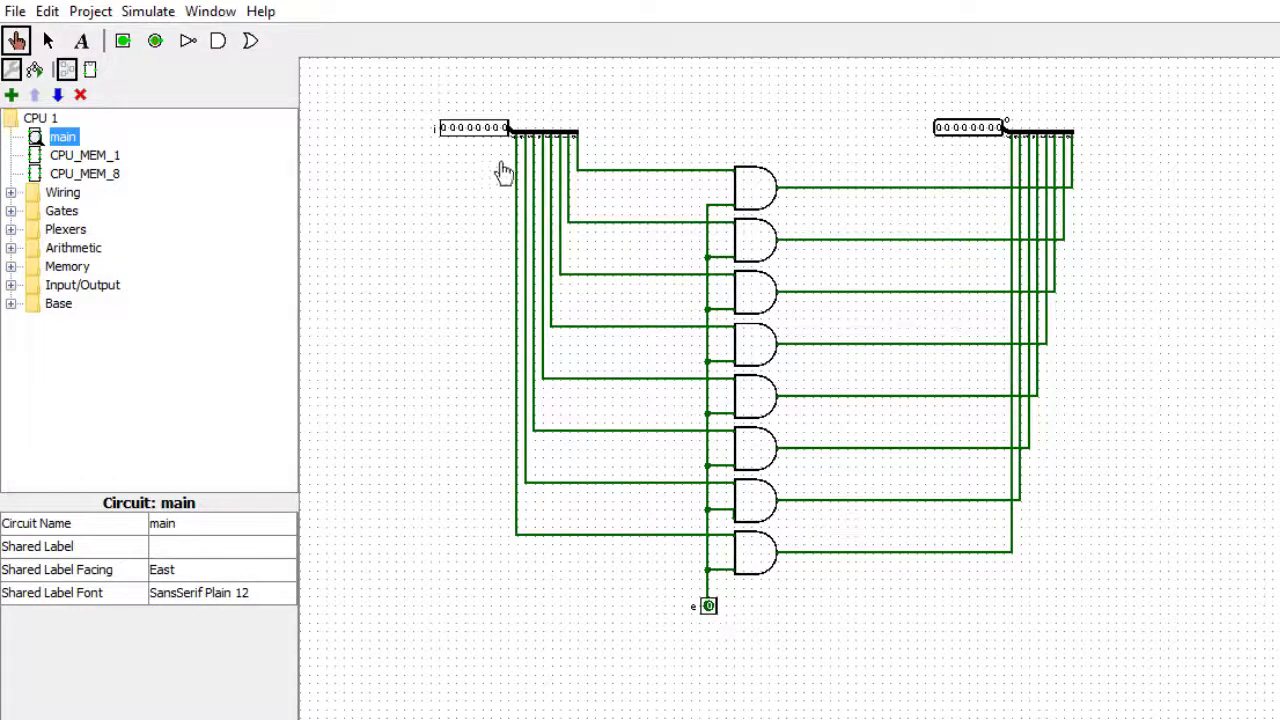
# Step: Switch enable pin e to 1 and turn on the lowest five bits of input i
pyautogui.click(710, 616)
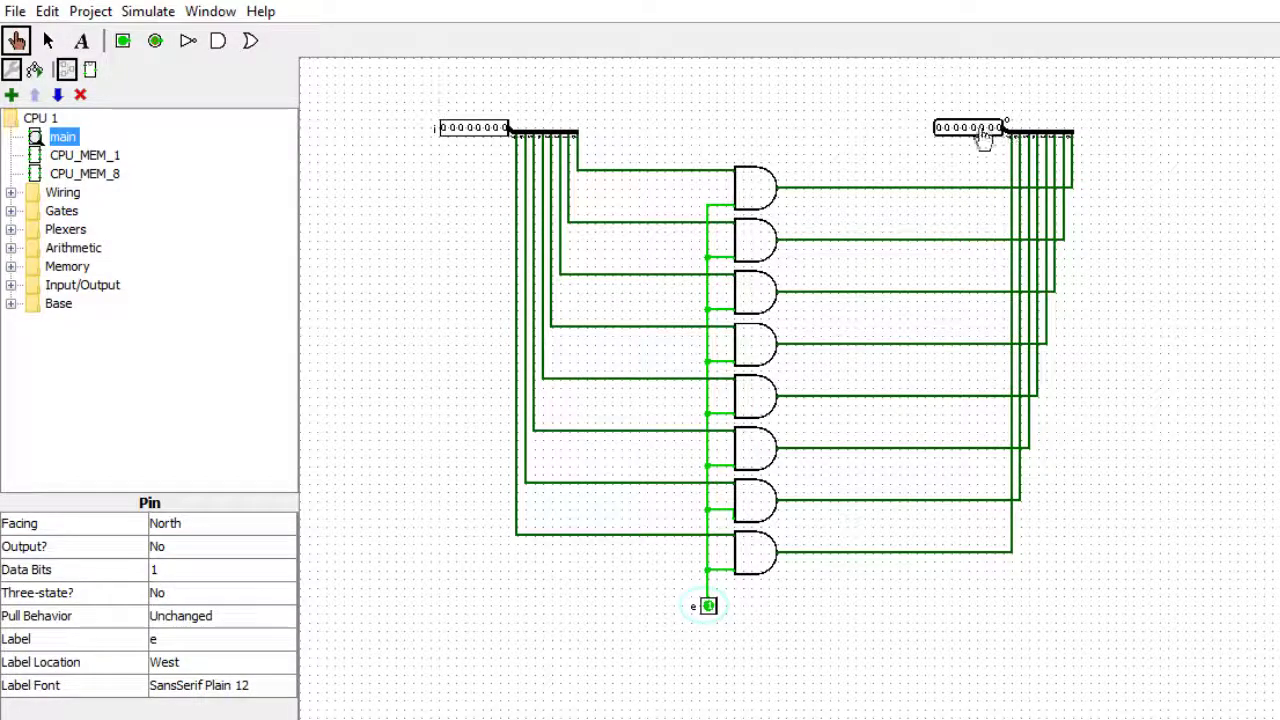
pyautogui.click(502, 129)
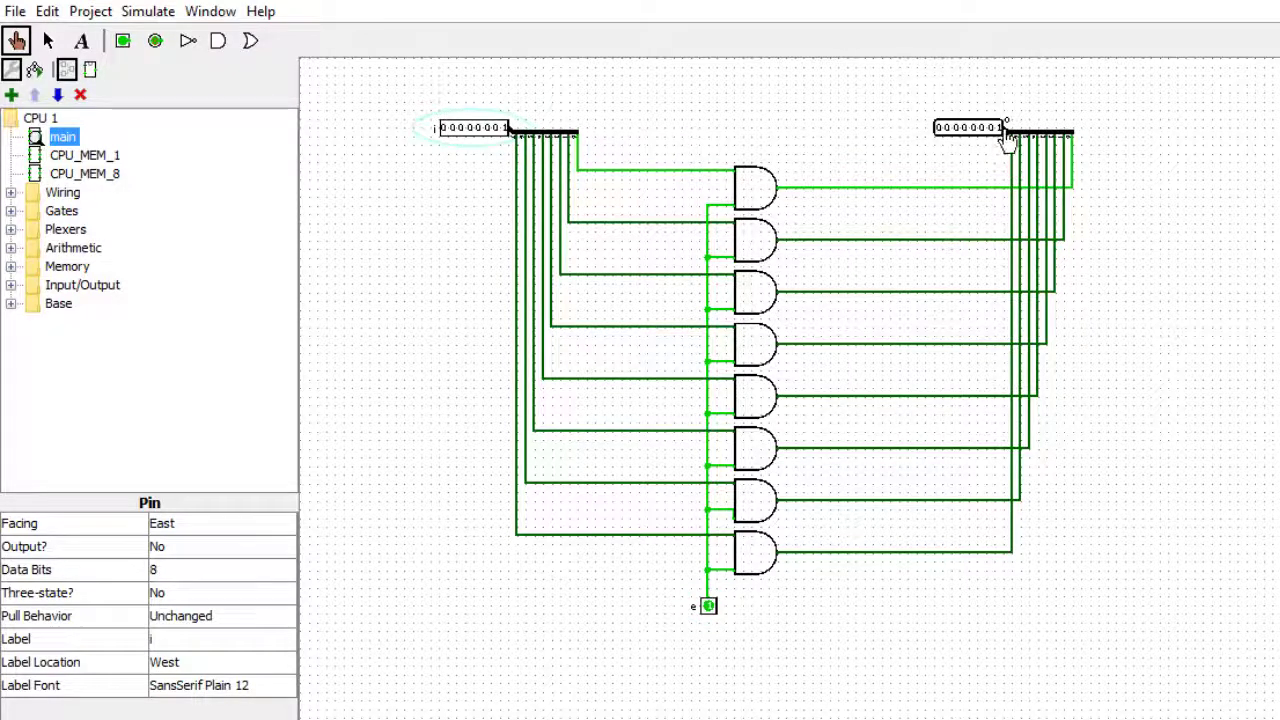
pyautogui.click(493, 129)
pyautogui.click(484, 129)
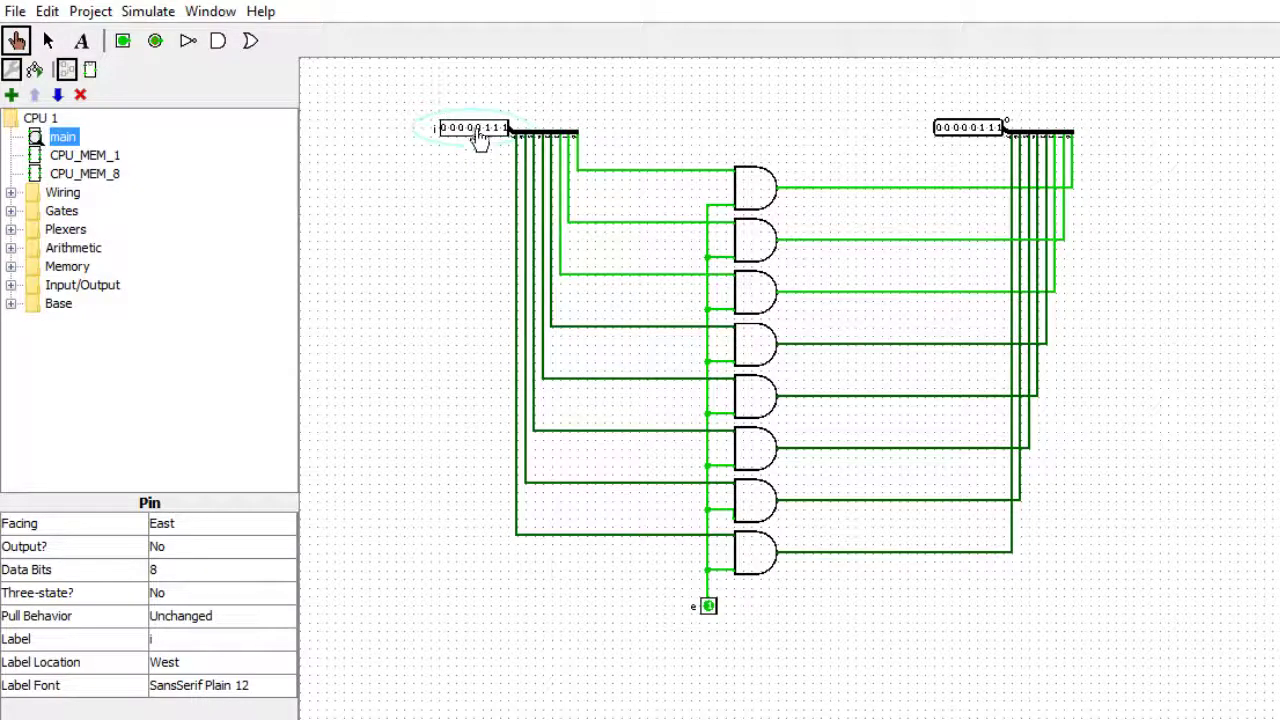
pyautogui.click(476, 129)
pyautogui.click(467, 129)
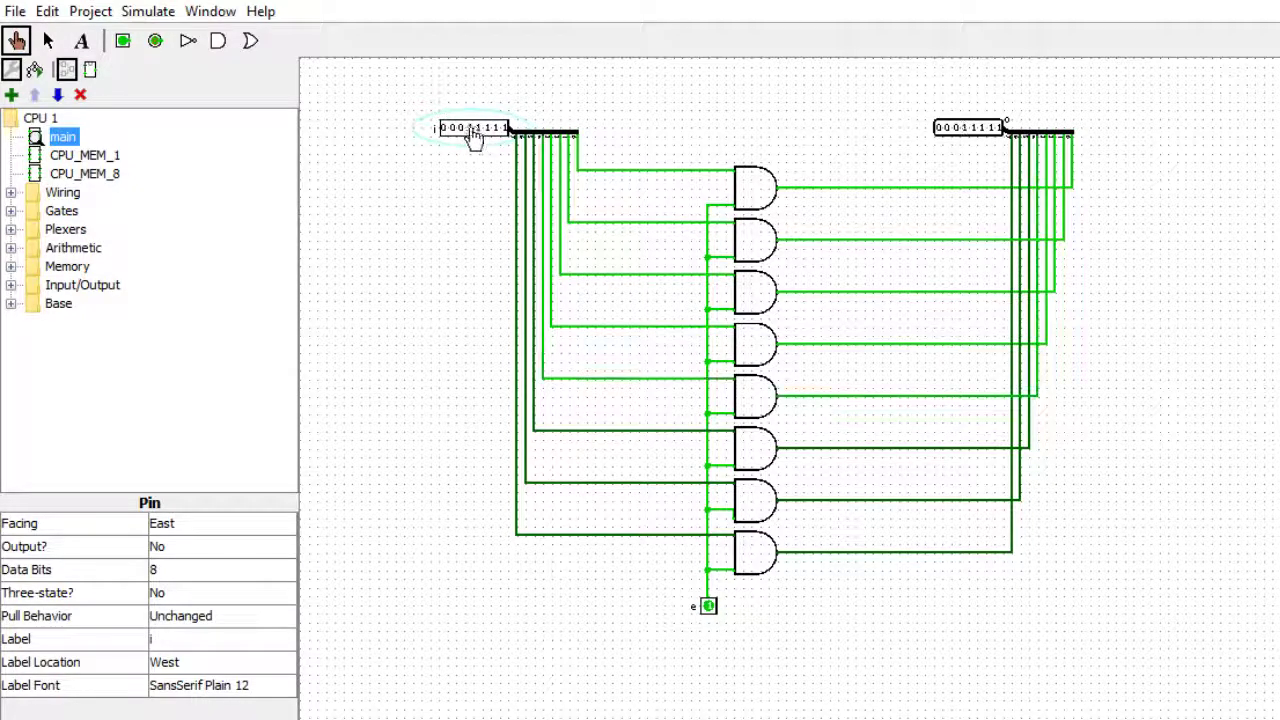
# Step: Adjust input i to 10101011, then switch e back to 0 so the output reads 00000000
pyautogui.click(459, 129)
pyautogui.click(459, 129)
pyautogui.click(459, 130)
pyautogui.click(443, 130)
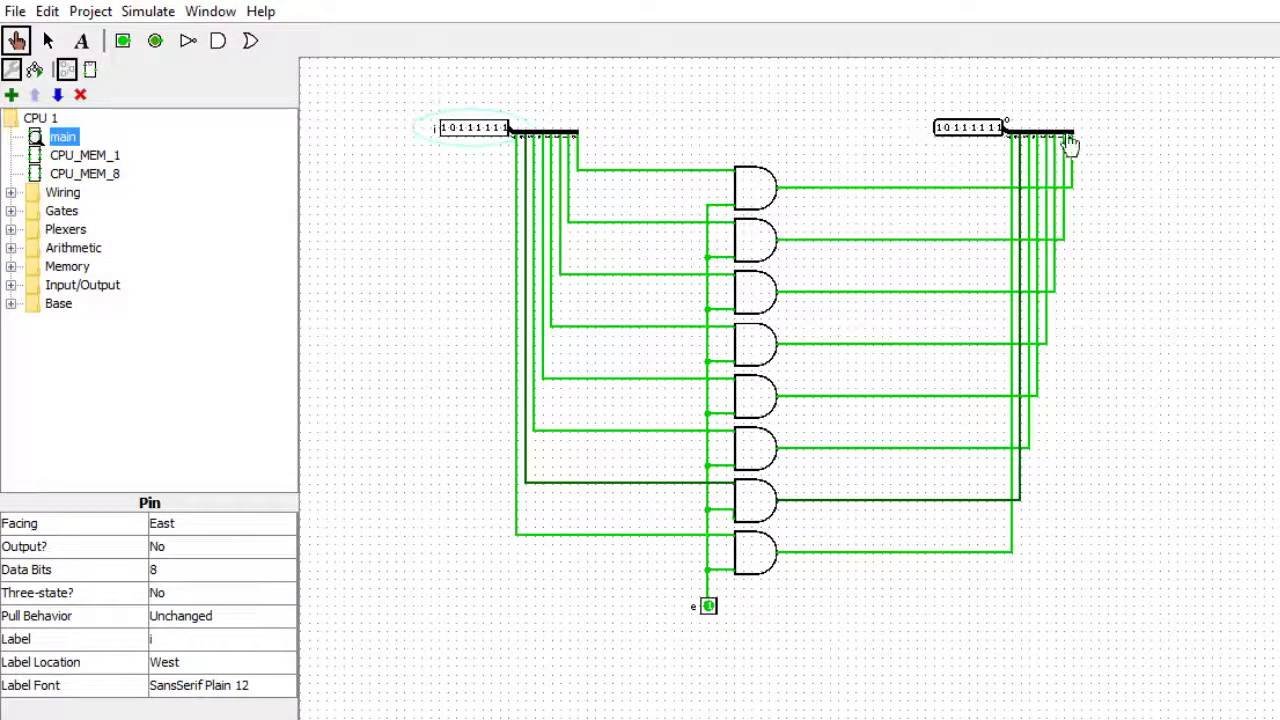
pyautogui.click(484, 131)
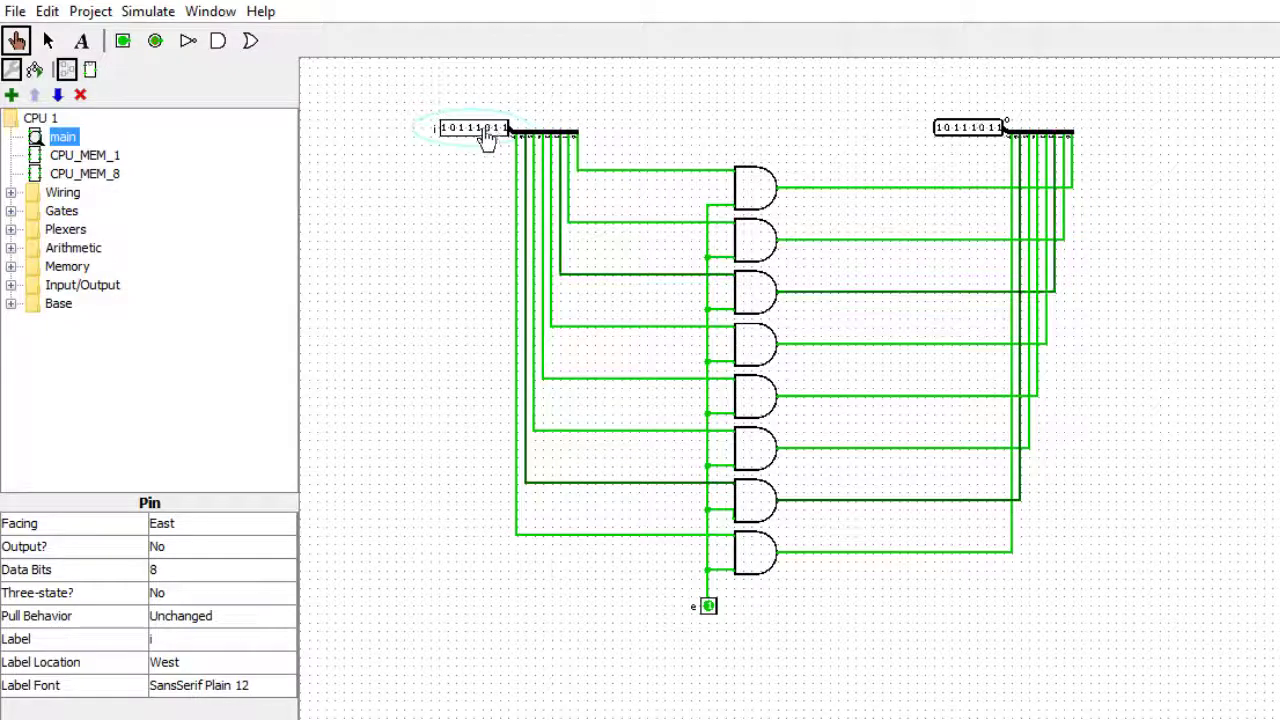
pyautogui.click(468, 131)
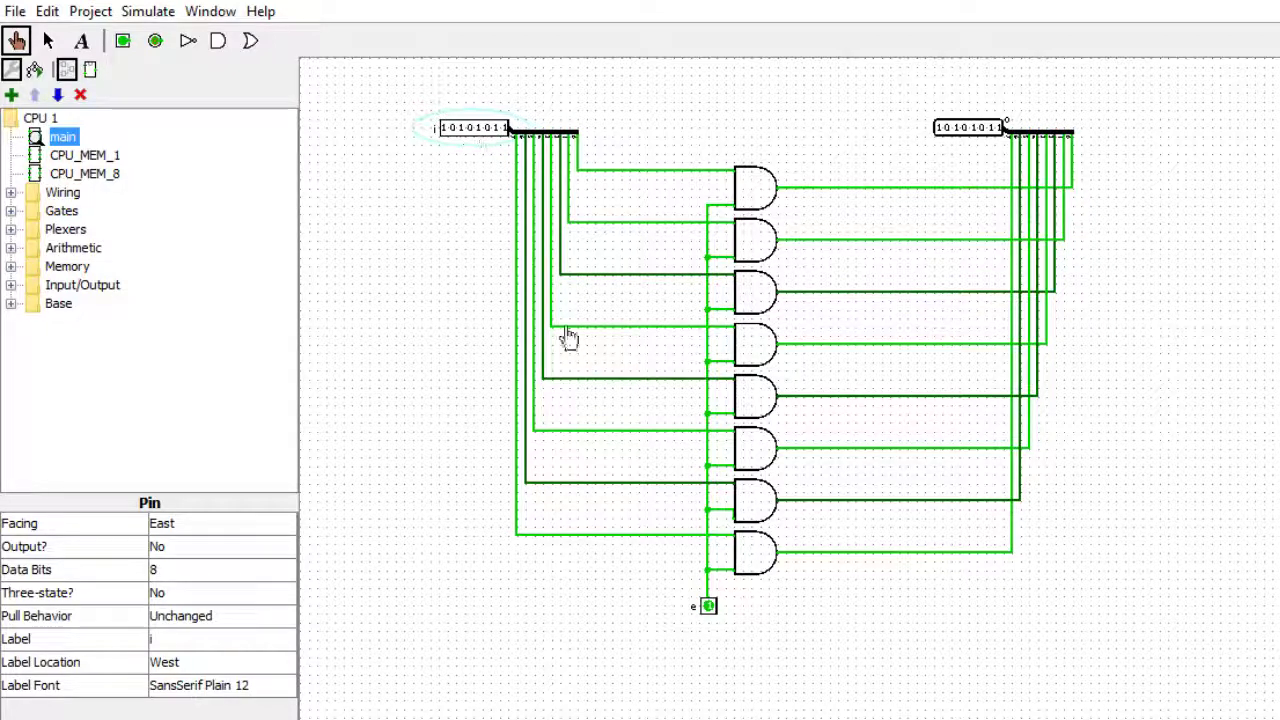
pyautogui.click(708, 607)
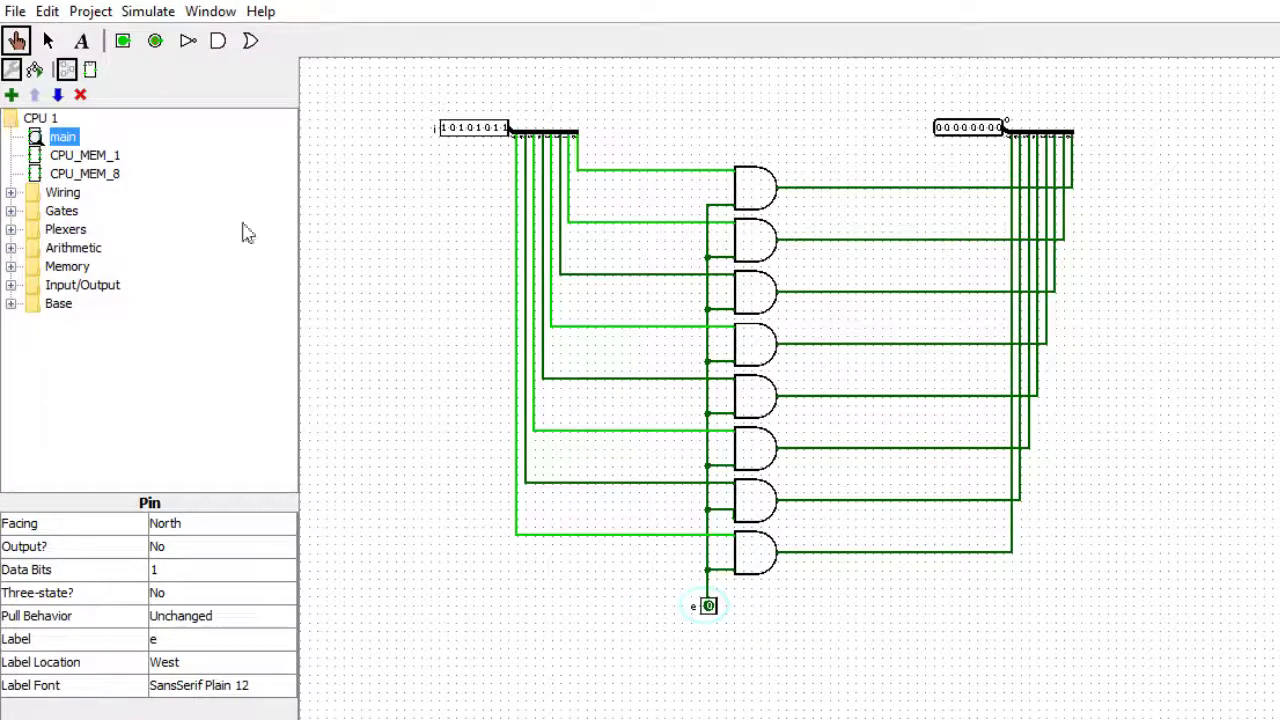
# Step: Add a new circuit named CPU_ENABLE_8 to the project
pyautogui.click(90, 12)
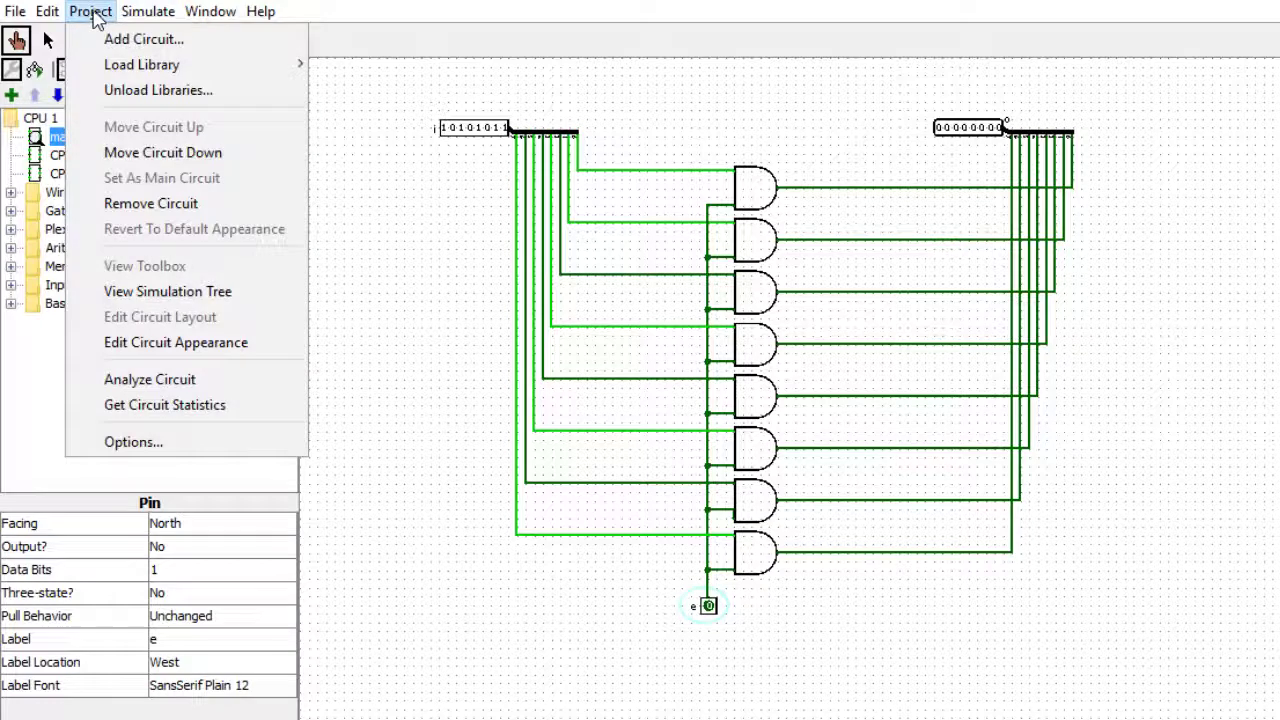
pyautogui.press('Escape')
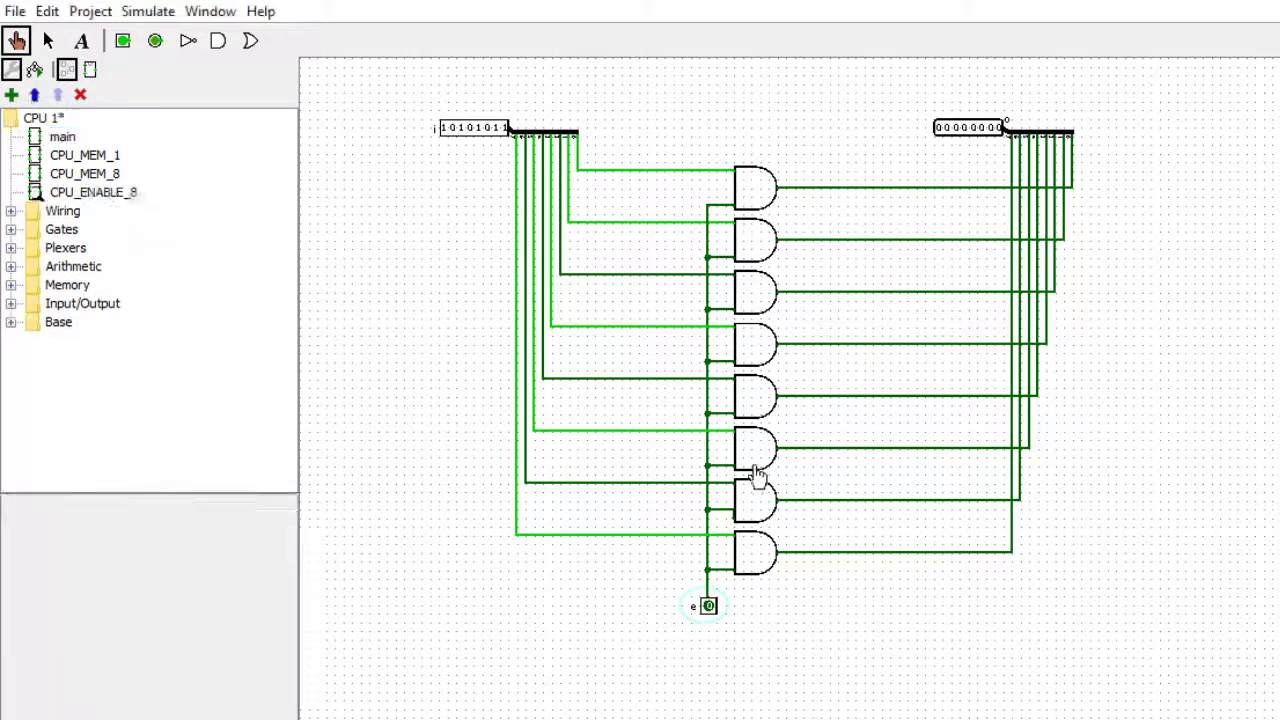
pyautogui.doubleClick(88, 193)
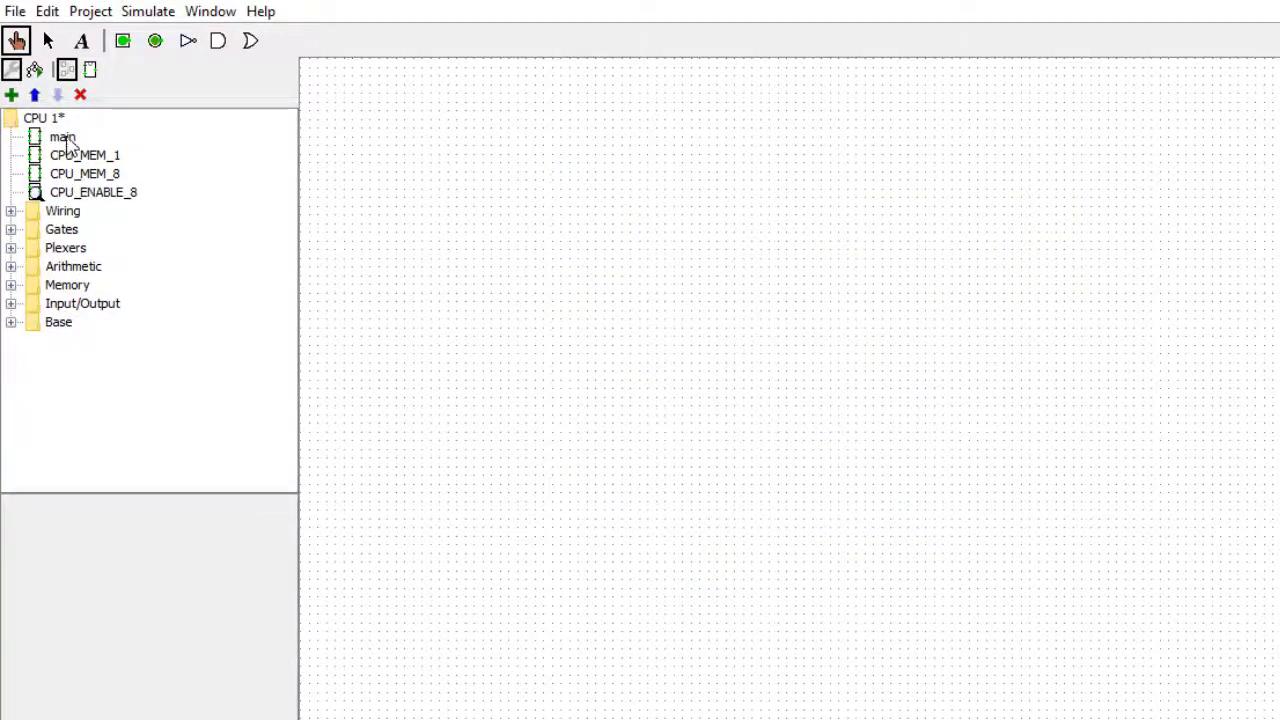
# Step: Cut the entire AND-gate enable circuit from main and paste it into CPU_ENABLE_8
pyautogui.doubleClick(62, 137)
pyautogui.click(50, 40)
pyautogui.moveTo(390, 74); pyautogui.dragTo(1176, 686)
pyautogui.hotkey('ctrl', 'x')
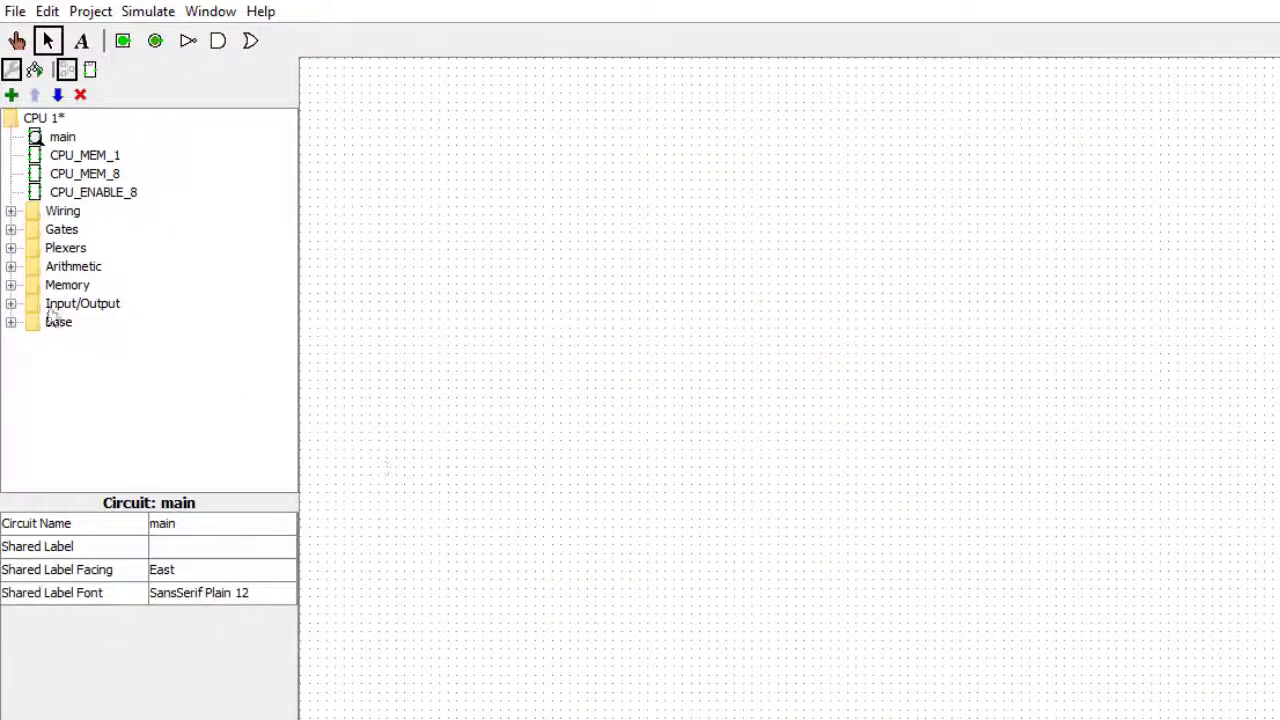
pyautogui.doubleClick(80, 192)
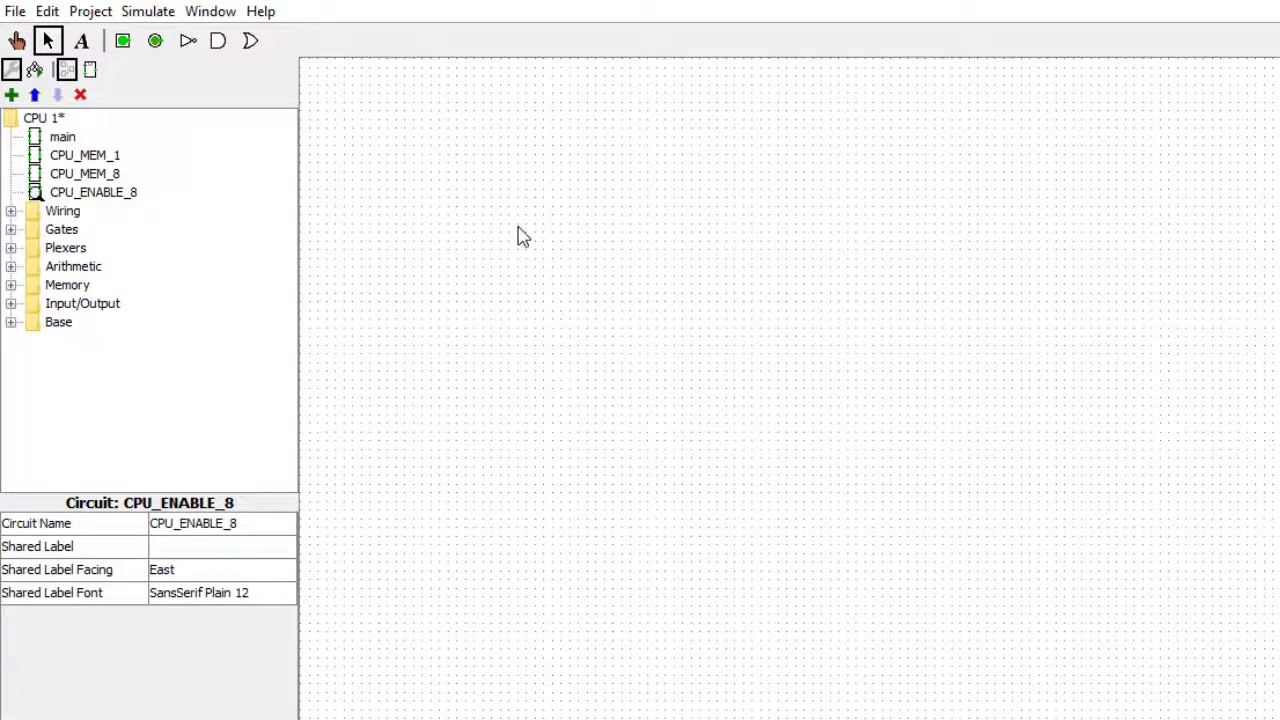
pyautogui.hotkey('ctrl', 'v')
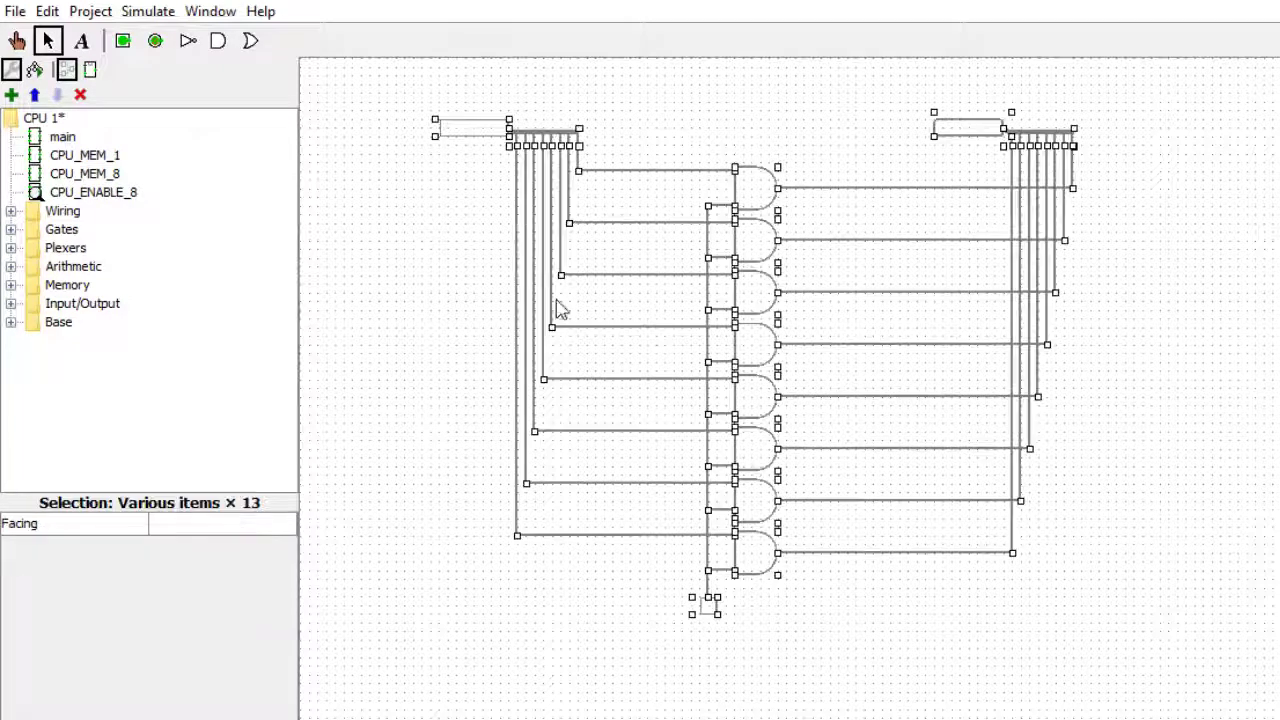
pyautogui.click(575, 617)
# Step: In CPU_ENABLE_8's appearance editor, draw a tall rectangle with pen width 2
pyautogui.click(100, 195)
pyautogui.rightClick(100, 195)
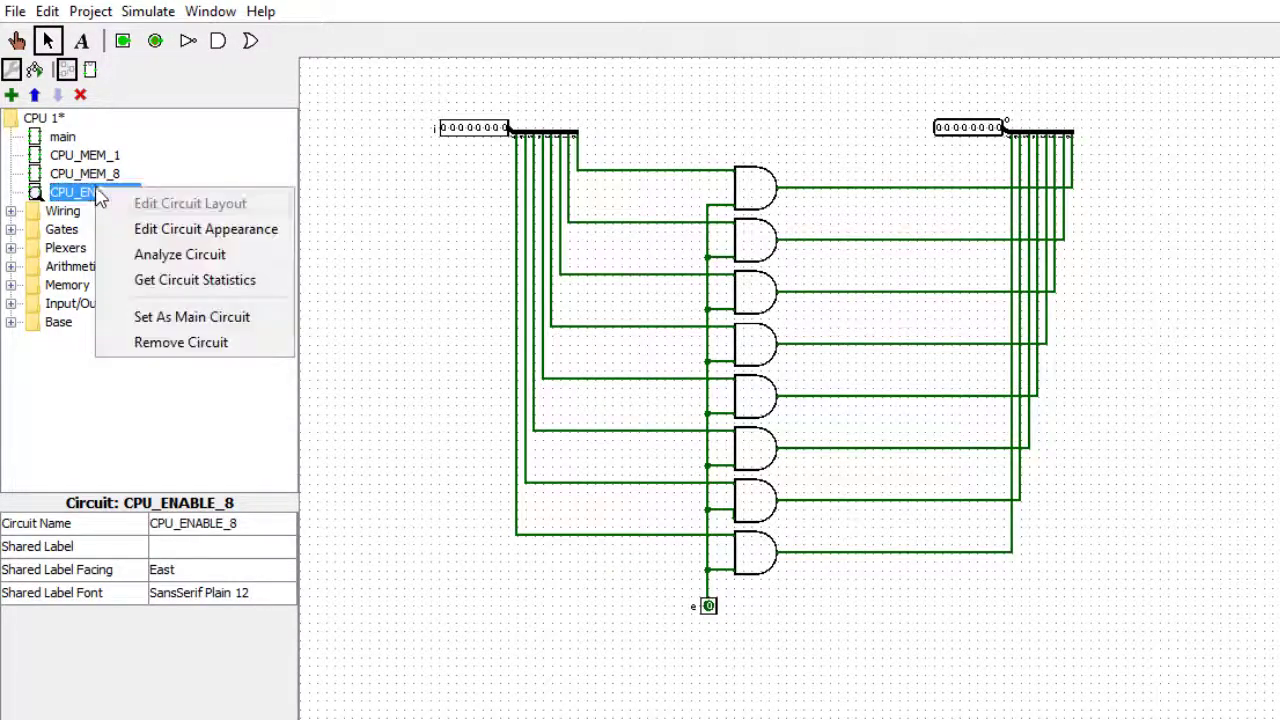
pyautogui.click(219, 231)
pyautogui.click(177, 40)
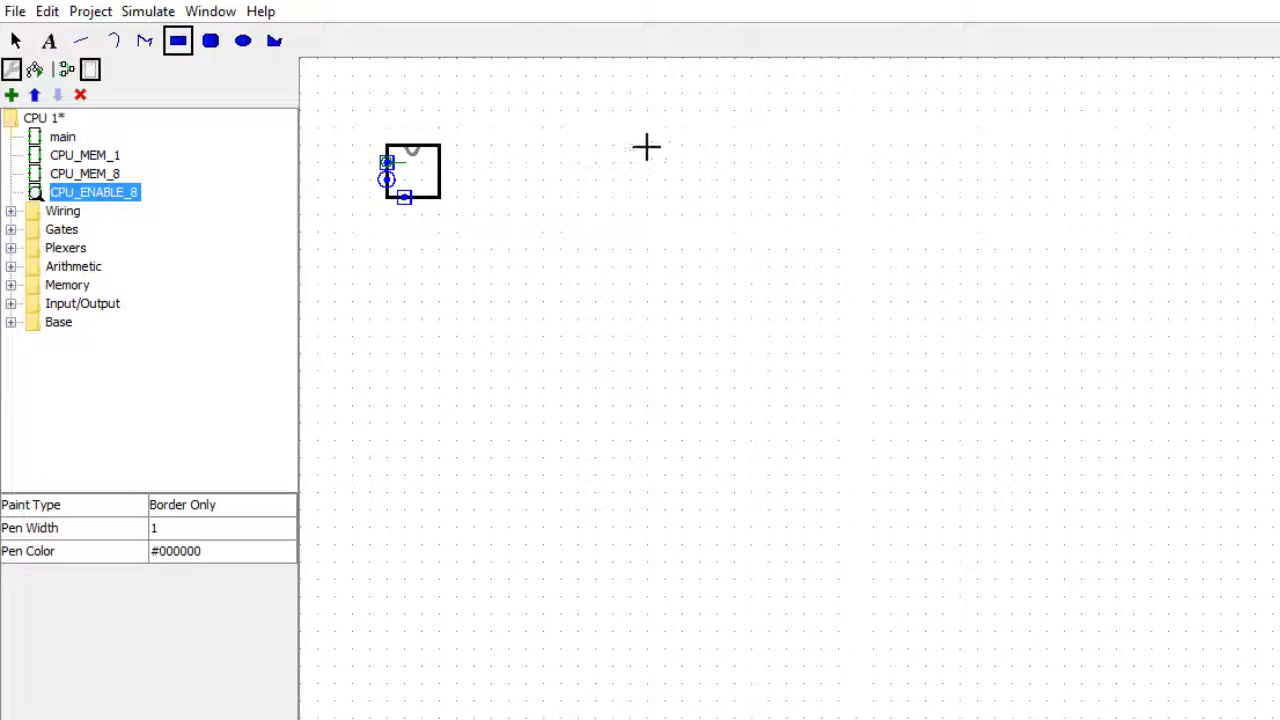
pyautogui.moveTo(646, 147); pyautogui.dragTo(753, 341)
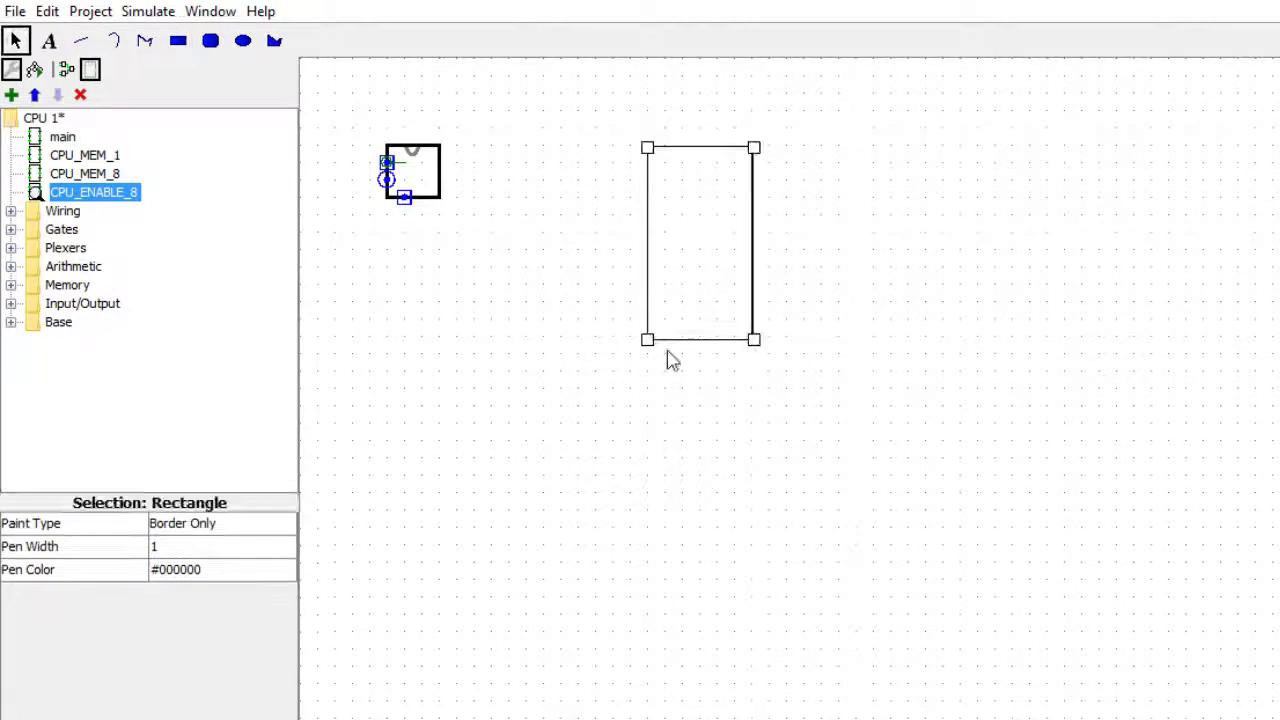
pyautogui.click(200, 548)
pyautogui.click(170, 588)
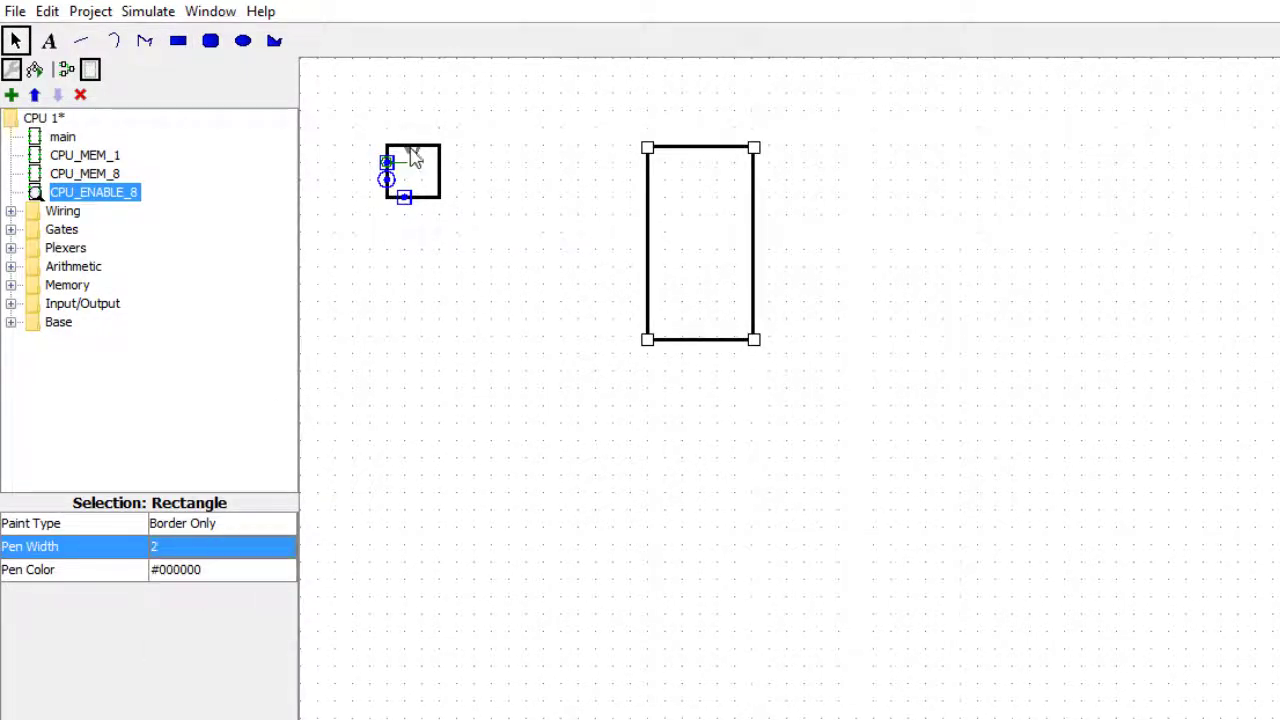
# Step: Move the notch and the anchor from the small default box onto the tall box's right edge
pyautogui.click(410, 160)
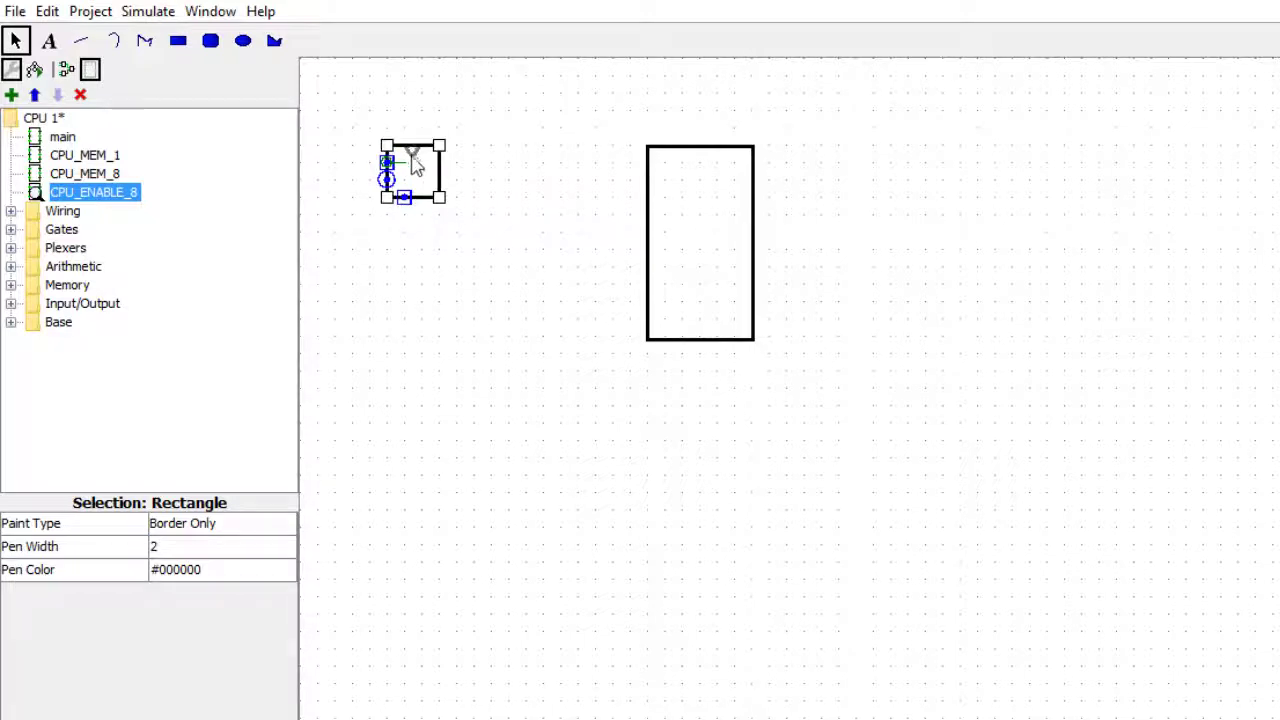
pyautogui.click(414, 159)
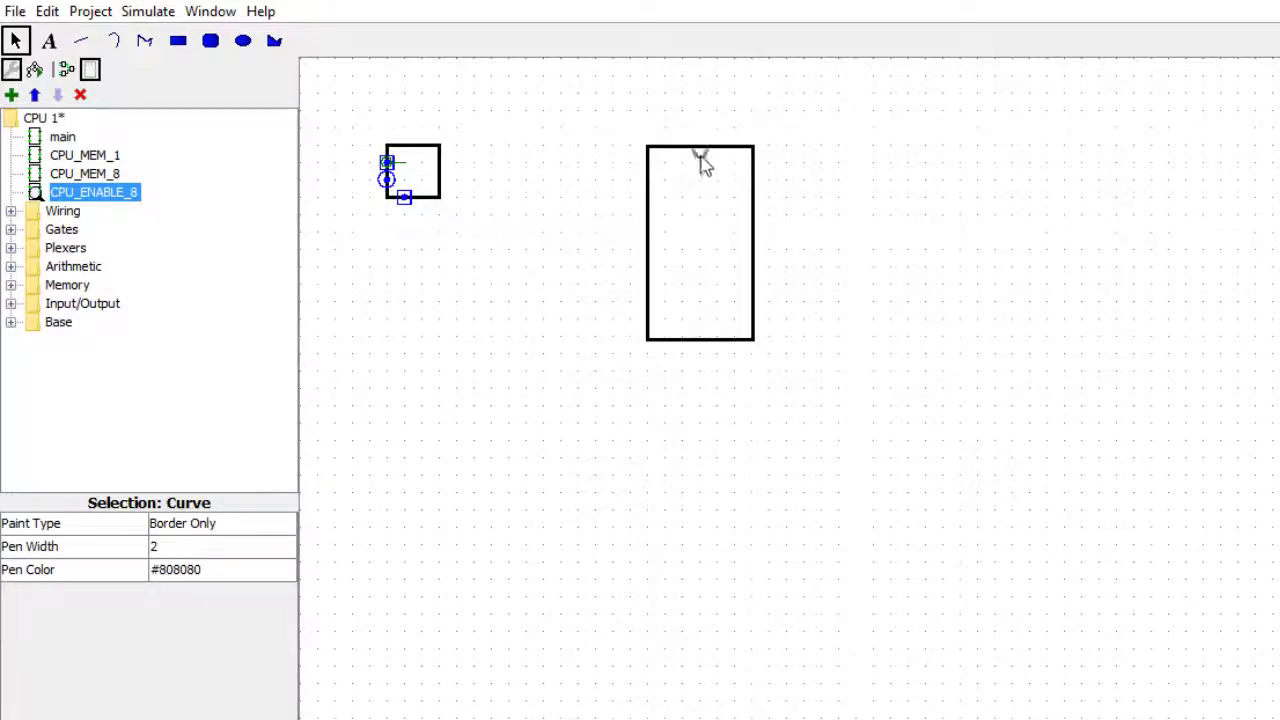
pyautogui.click(387, 179)
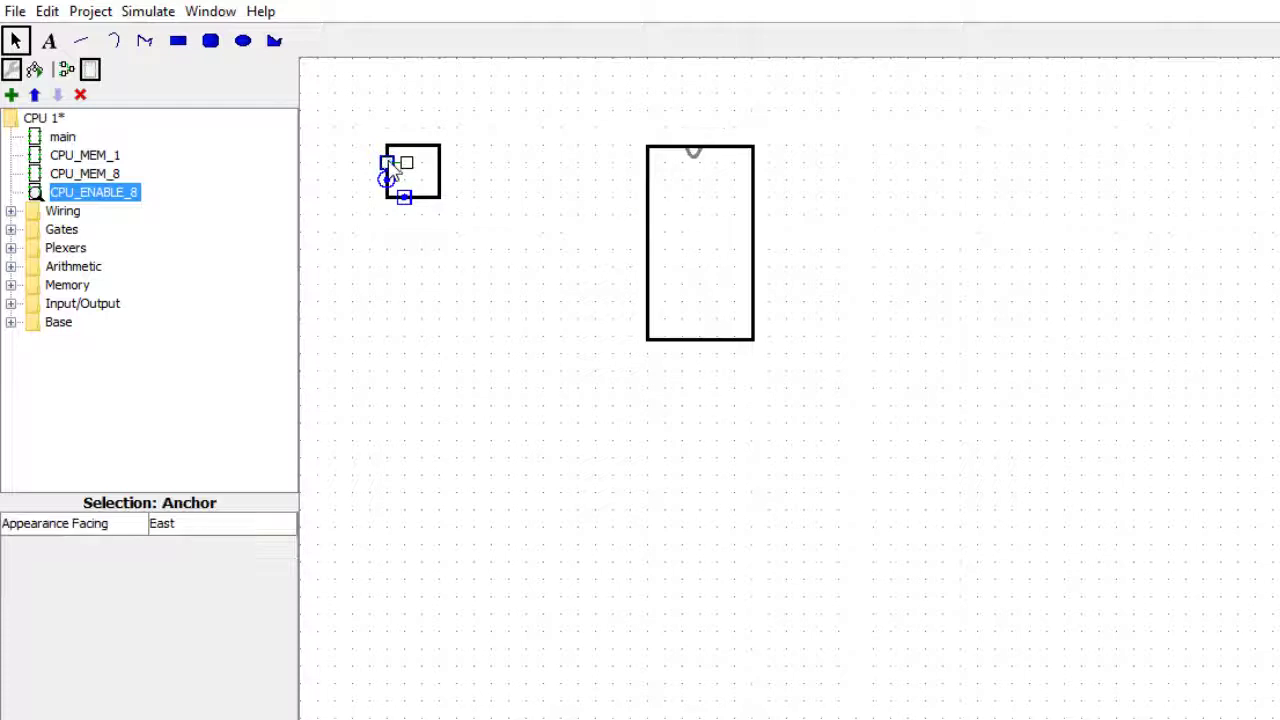
pyautogui.click(757, 250)
pyautogui.click(403, 196)
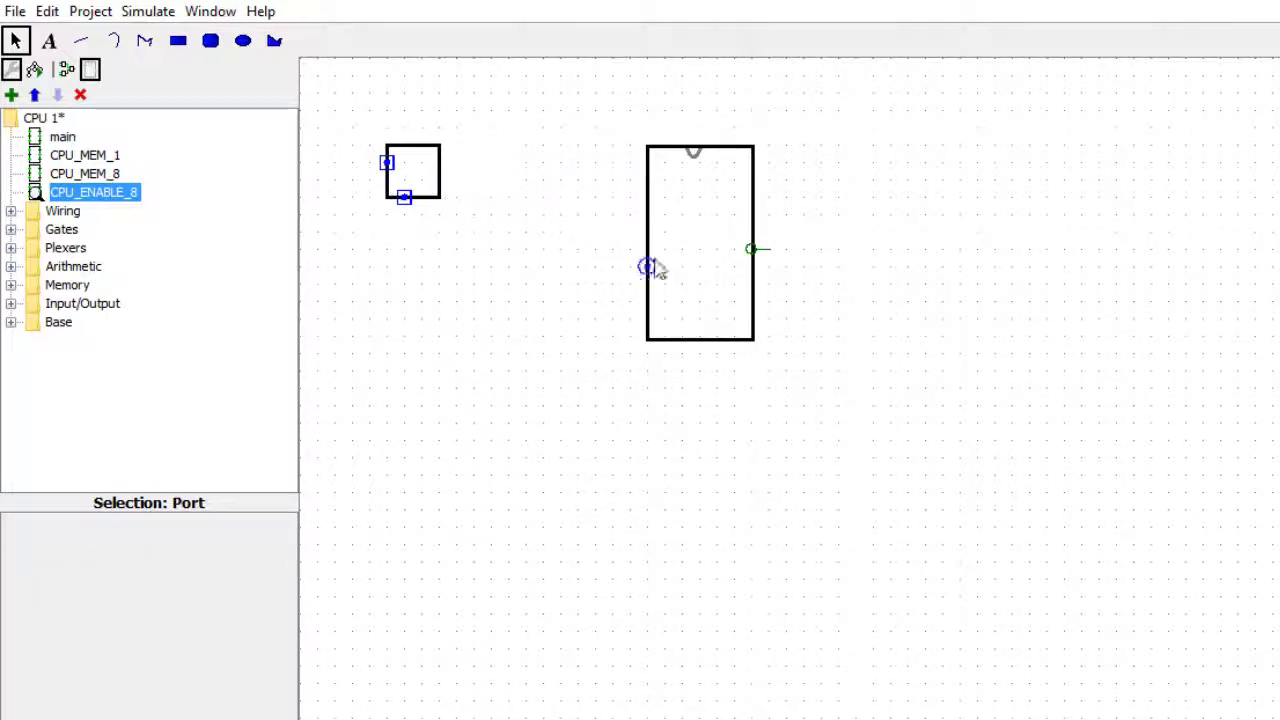
pyautogui.click(752, 250)
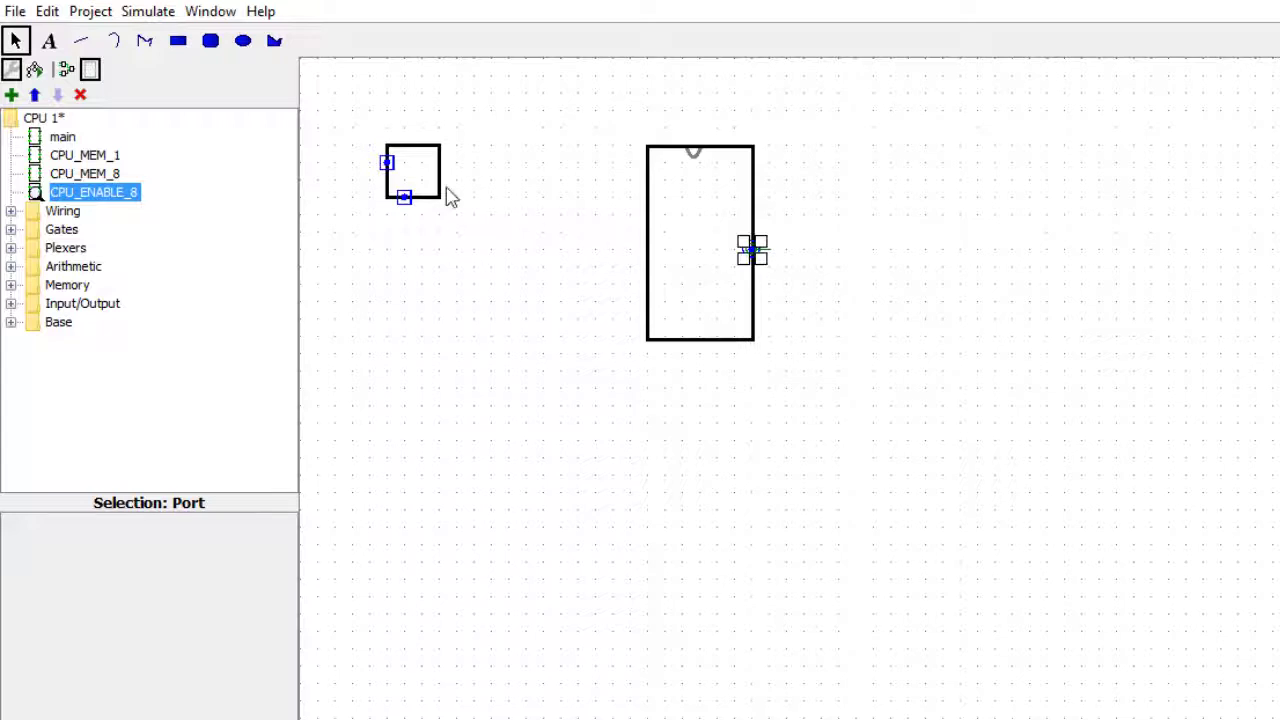
# Step: Move both input ports to the tall box's left edge and delete the old small box
pyautogui.click(390, 165)
pyautogui.moveTo(391, 166); pyautogui.dragTo(649, 198)
pyautogui.moveTo(410, 205); pyautogui.dragTo(652, 318)
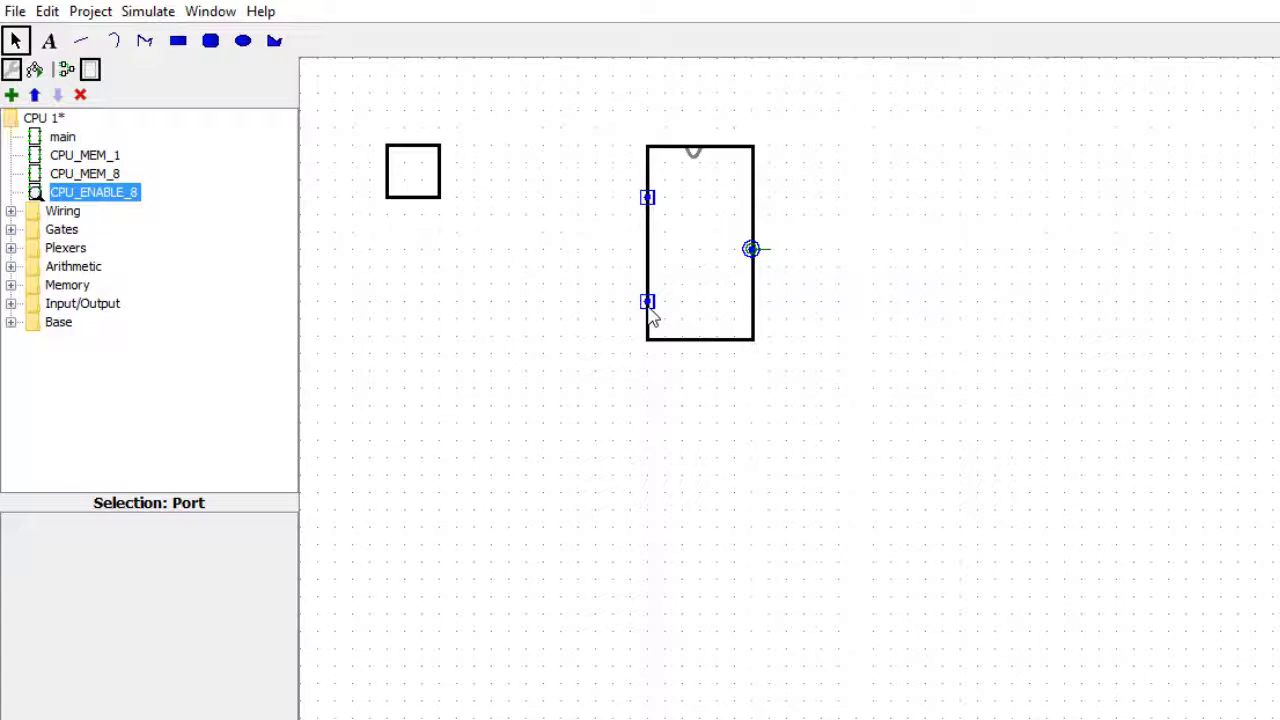
pyautogui.click(617, 449)
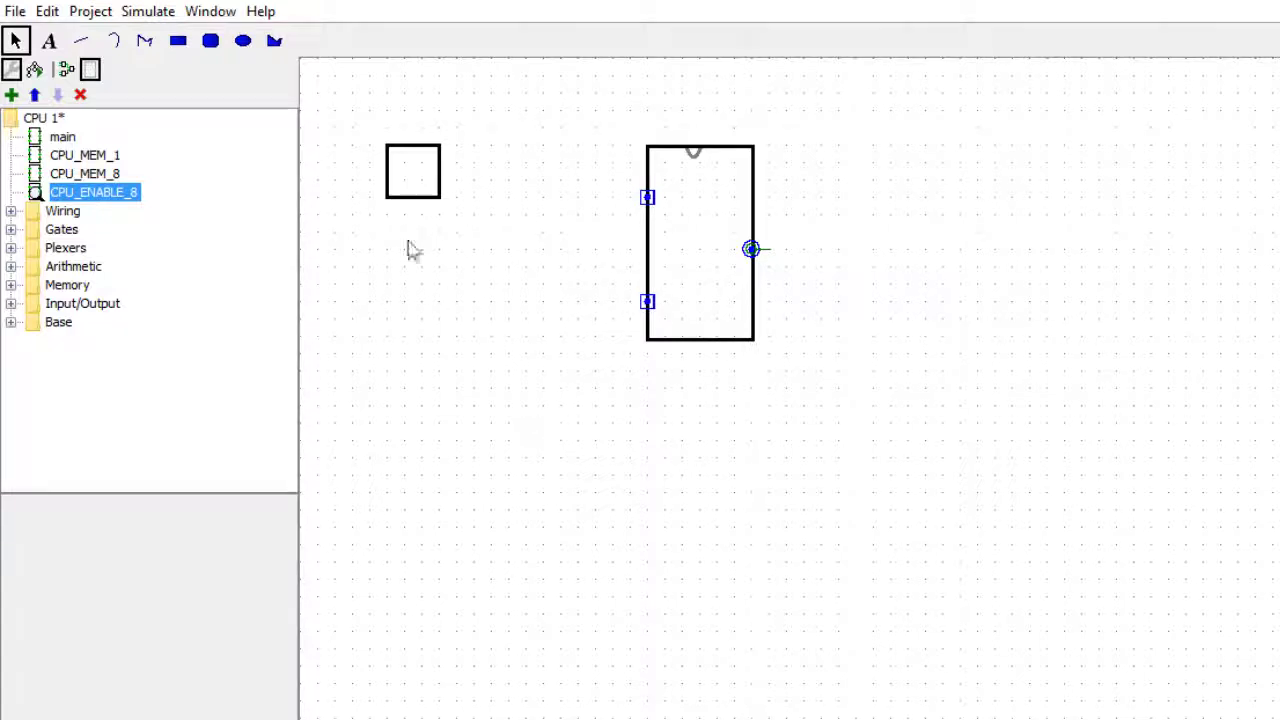
pyautogui.click(431, 195)
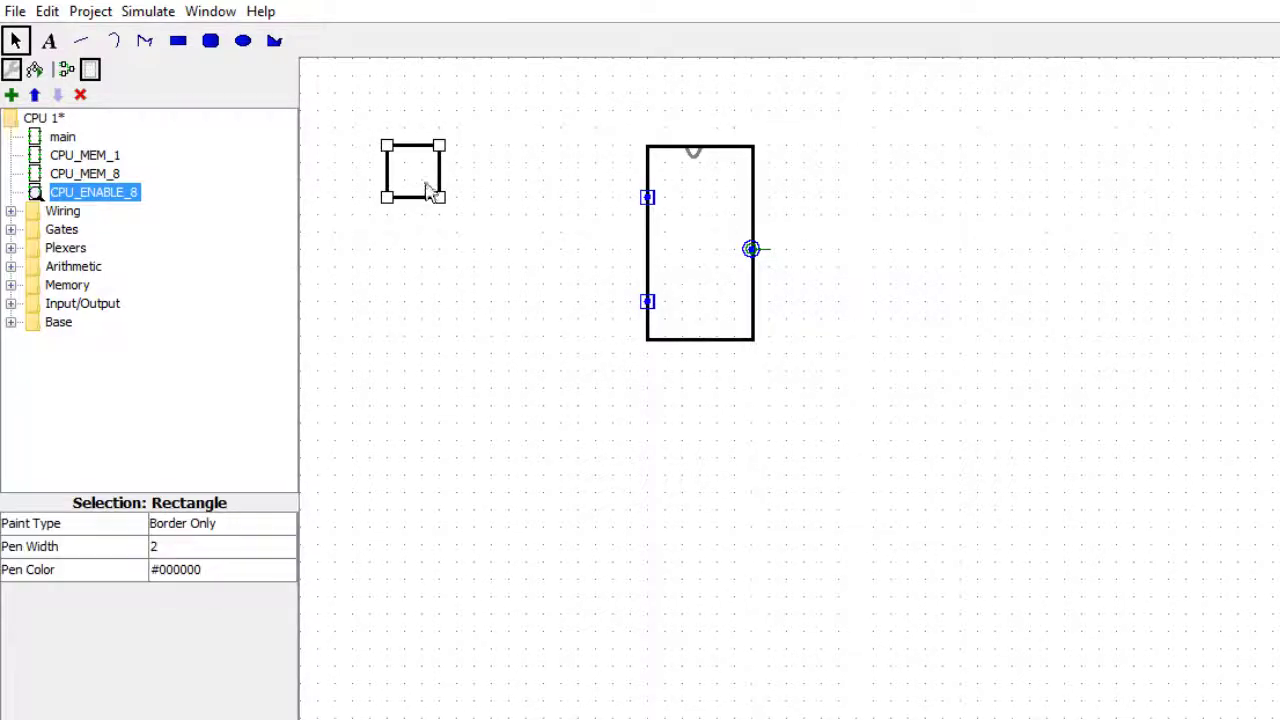
pyautogui.press('Delete')
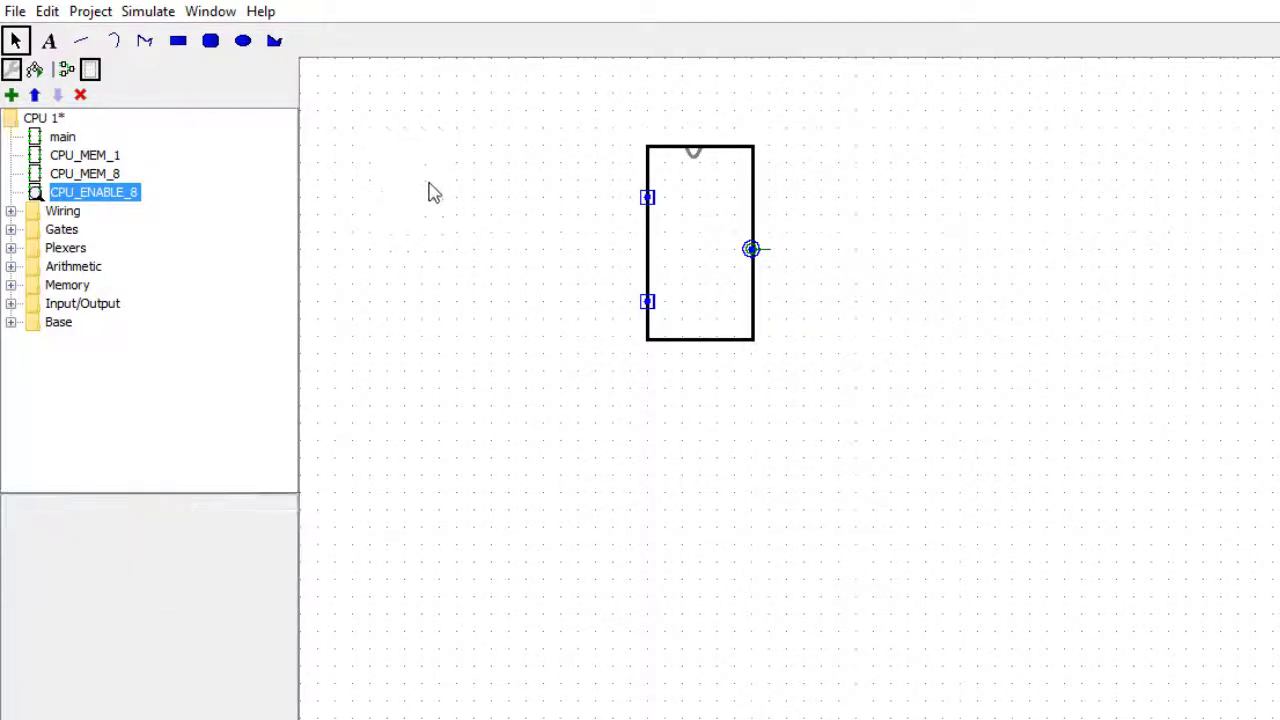
# Step: Create text labels i, o, e, cpu, ena and 8 on the appearance canvas
pyautogui.click(48, 42)
pyautogui.click(437, 480)
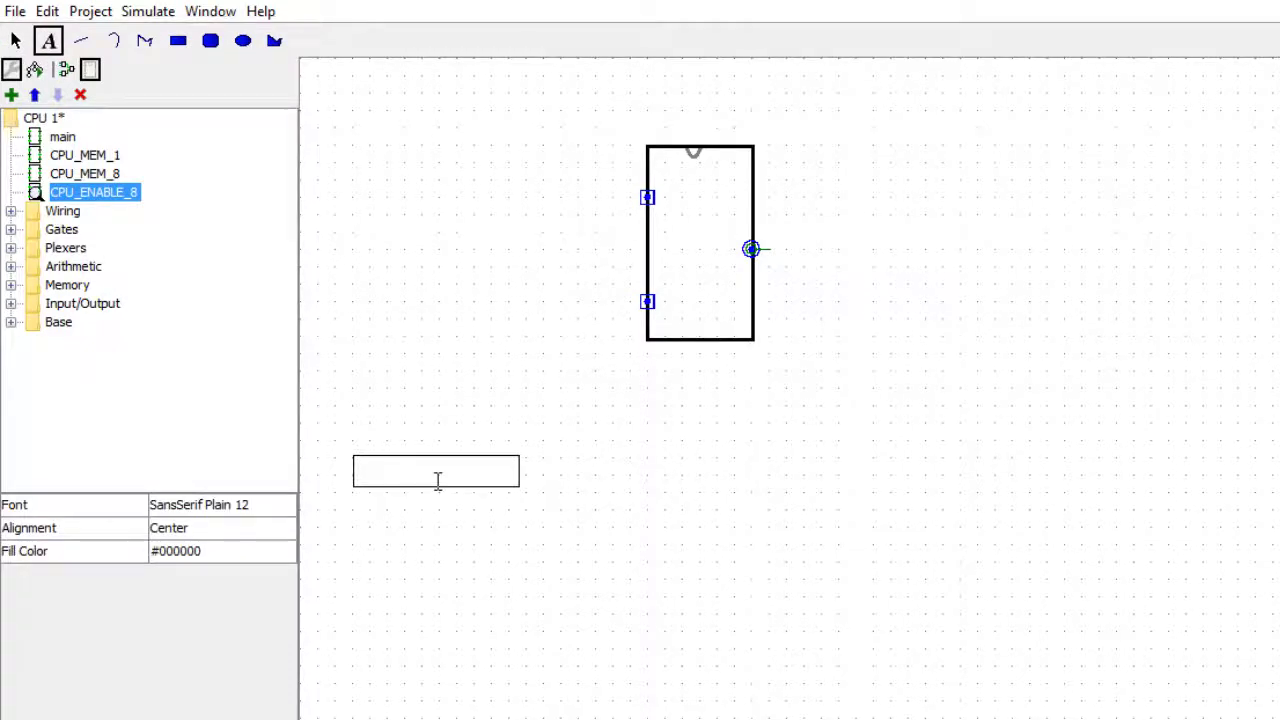
pyautogui.write('i')
pyautogui.click(448, 524)
pyautogui.click(446, 571)
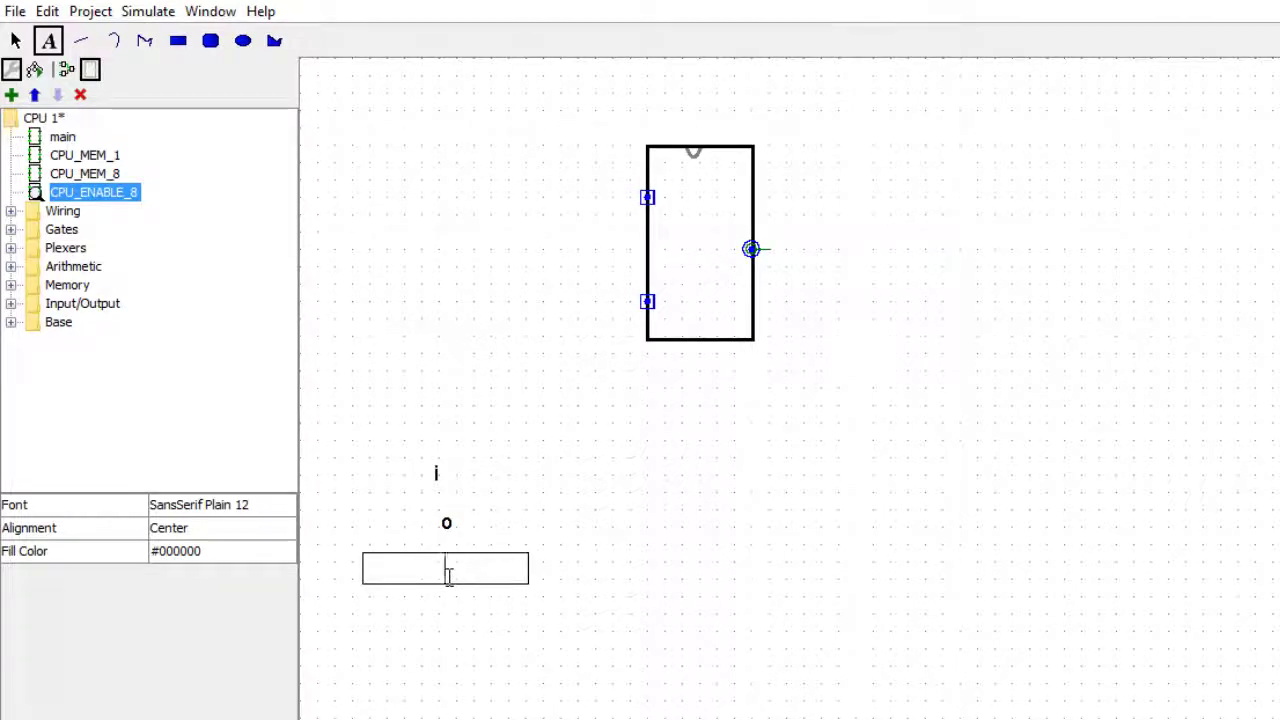
pyautogui.click(469, 616)
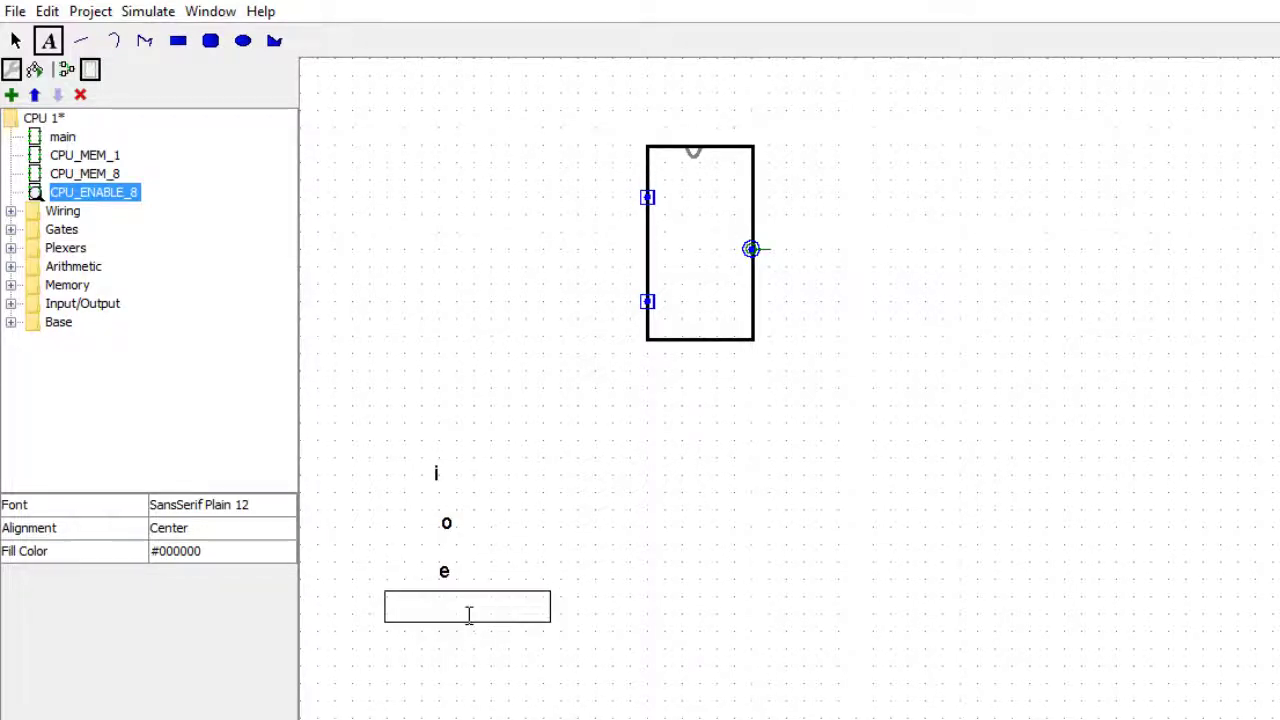
pyautogui.write('cpu')
pyautogui.click(428, 697)
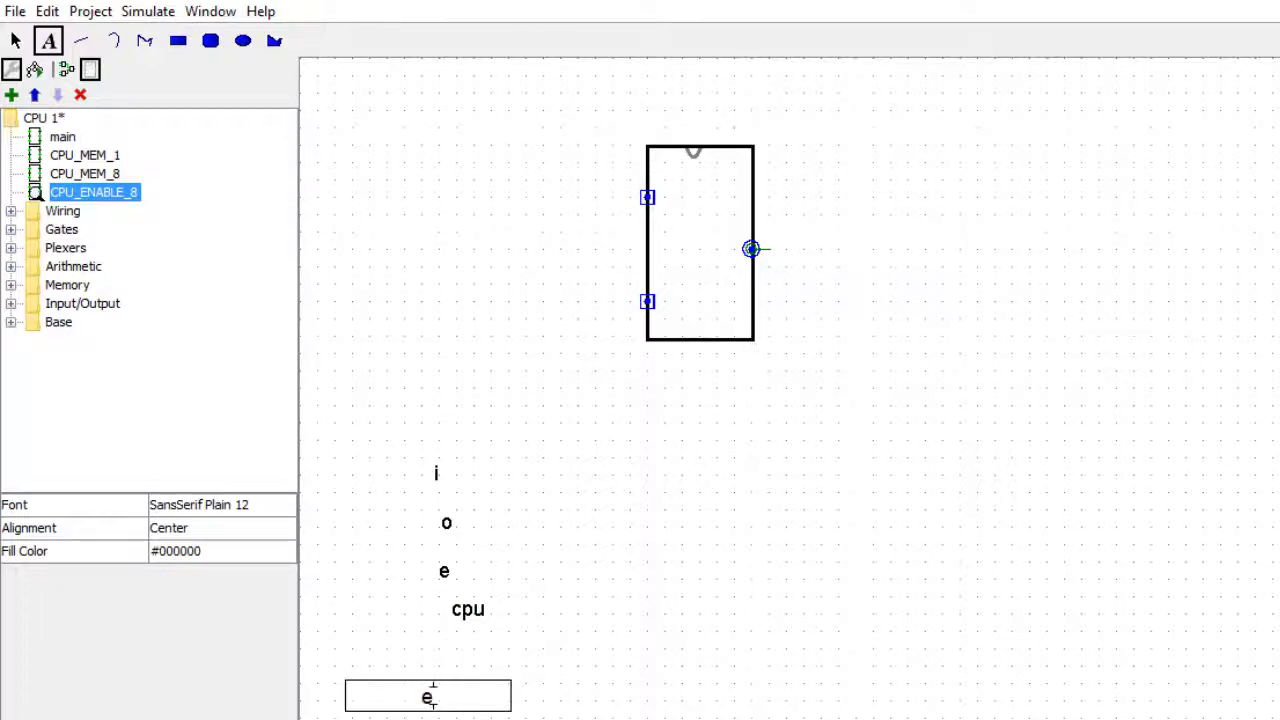
pyautogui.write('a')
pyautogui.click(428, 712)
pyautogui.press('Return')
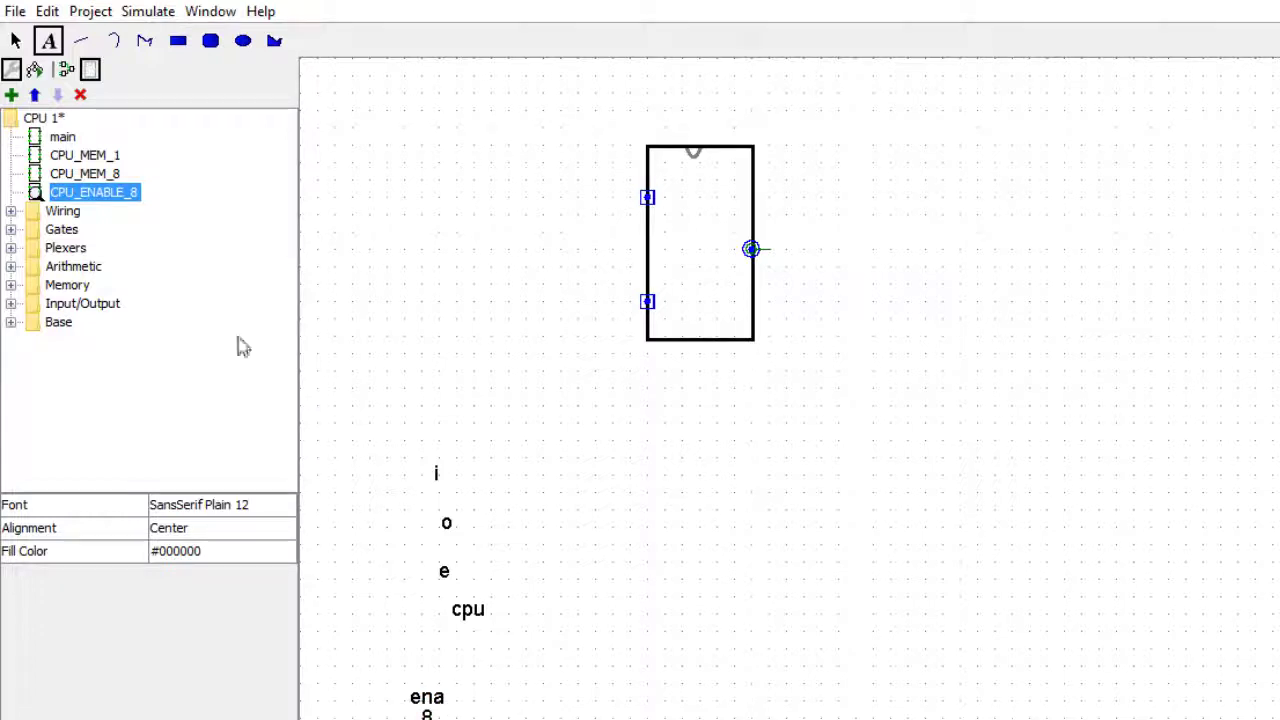
# Step: Place i, e and o beside their pins and stack cpu, ena, 8 inside the box
pyautogui.click(17, 42)
pyautogui.moveTo(437, 478); pyautogui.dragTo(658, 200)
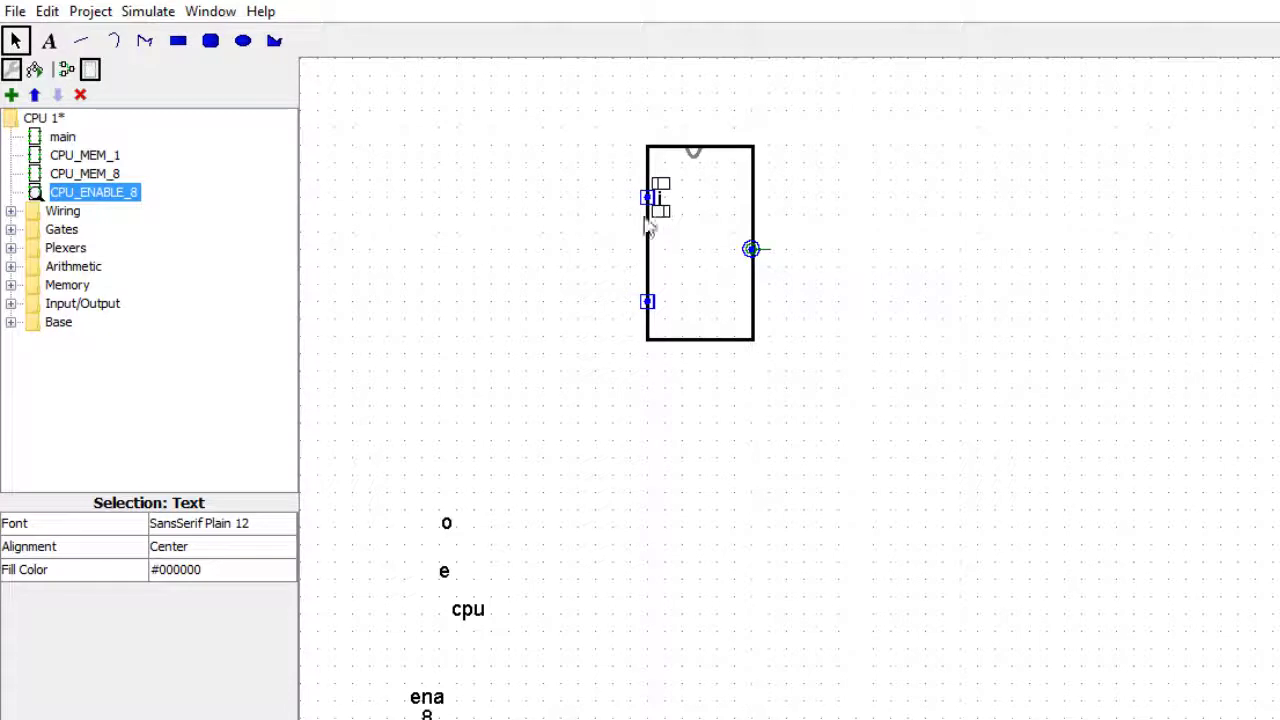
pyautogui.moveTo(452, 530); pyautogui.dragTo(738, 259)
pyautogui.moveTo(445, 580); pyautogui.dragTo(662, 314)
pyautogui.moveTo(471, 618); pyautogui.dragTo(692, 218)
pyautogui.moveTo(440, 706); pyautogui.dragTo(703, 249)
pyautogui.moveTo(428, 714); pyautogui.dragTo(697, 265)
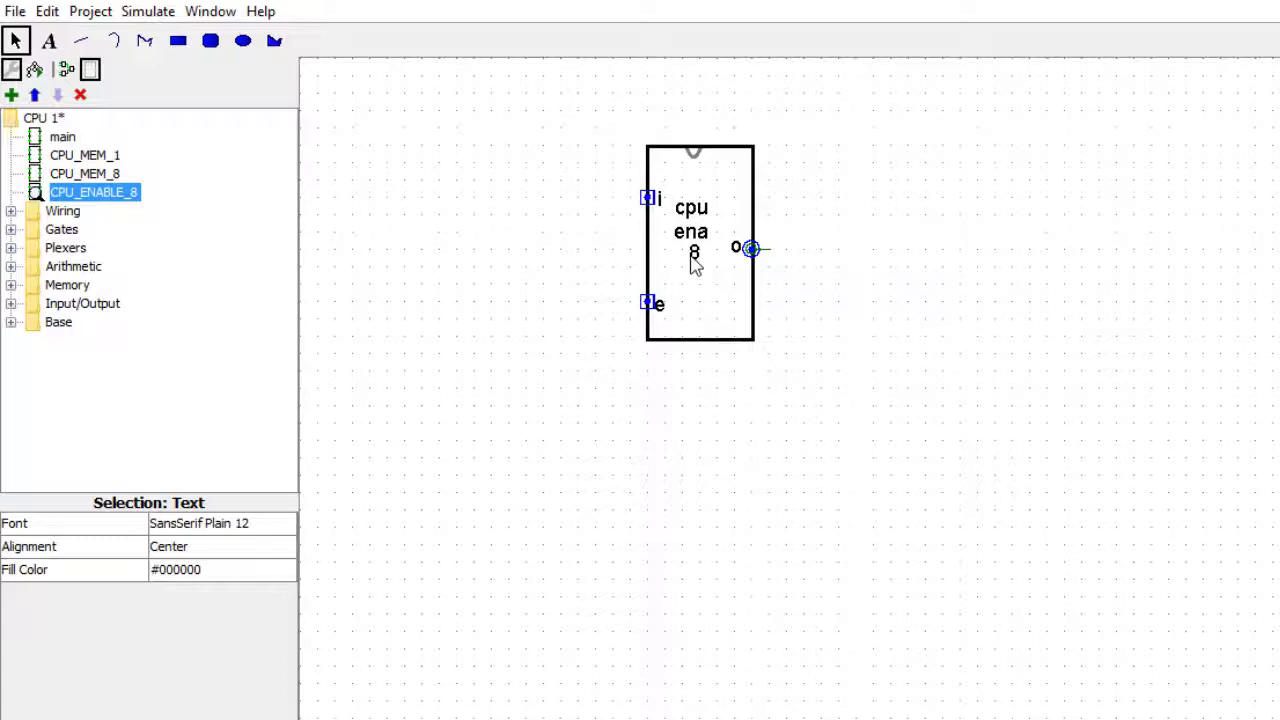
pyautogui.click(700, 500)
pyautogui.moveTo(651, 106); pyautogui.dragTo(697, 286)
pyautogui.click(673, 110)
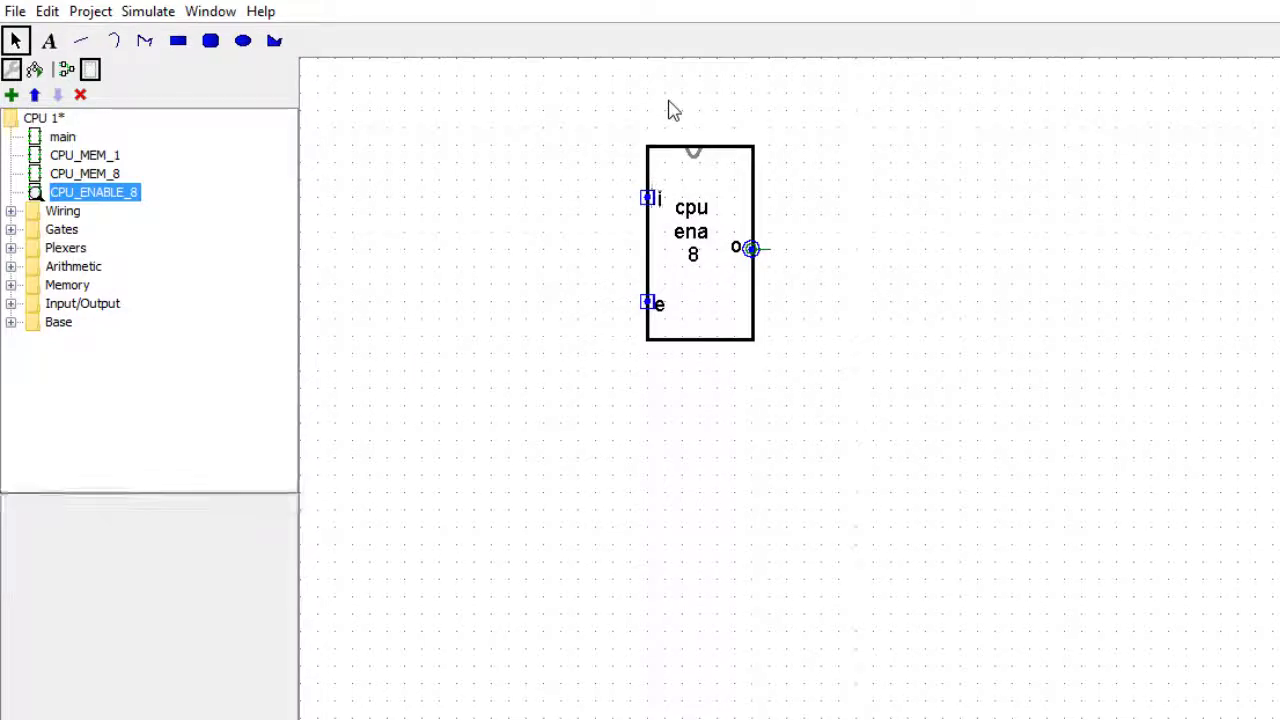
# Step: Clear the label selection and open the main circuit from the explorer tree
pyautogui.moveTo(668, 93); pyautogui.dragTo(716, 305)
pyautogui.click(703, 235)
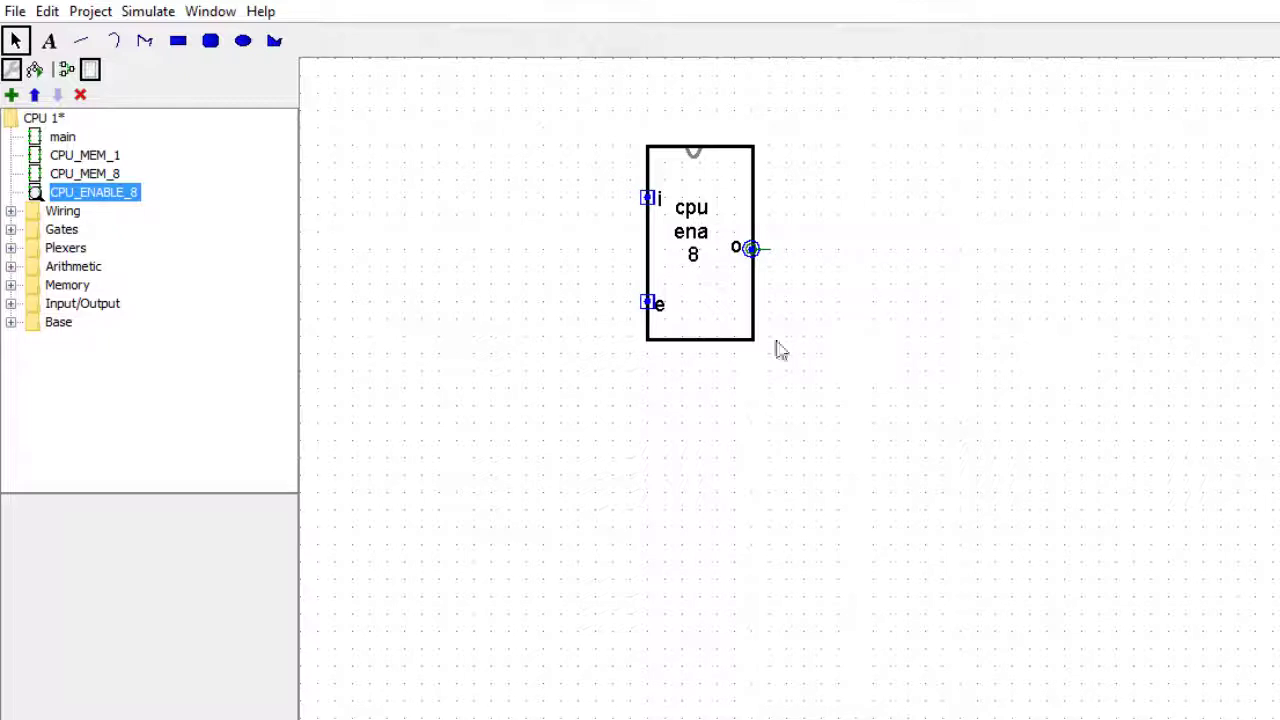
pyautogui.doubleClick(62, 140)
# Step: Place a CPU_MEM_8 block in main with a CPU_ENABLE_8 block just to its right
pyautogui.click(62, 138)
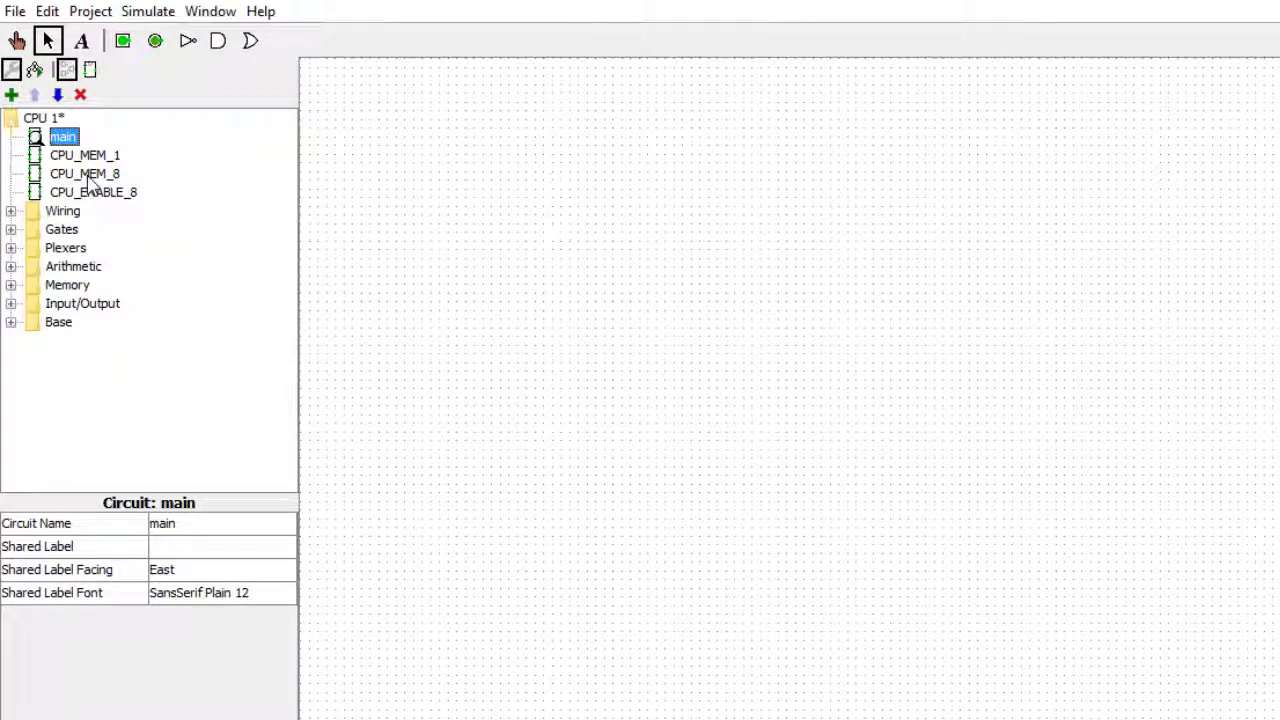
pyautogui.click(85, 174)
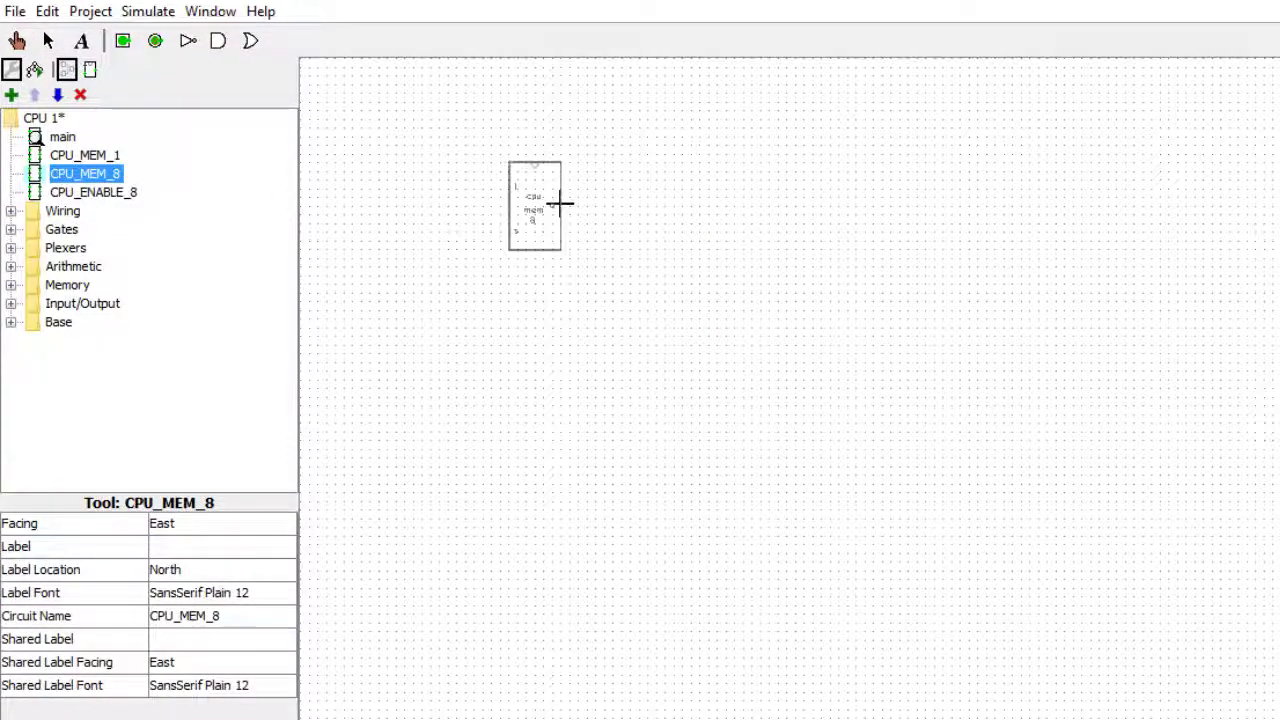
pyautogui.click(560, 205)
pyautogui.click(106, 196)
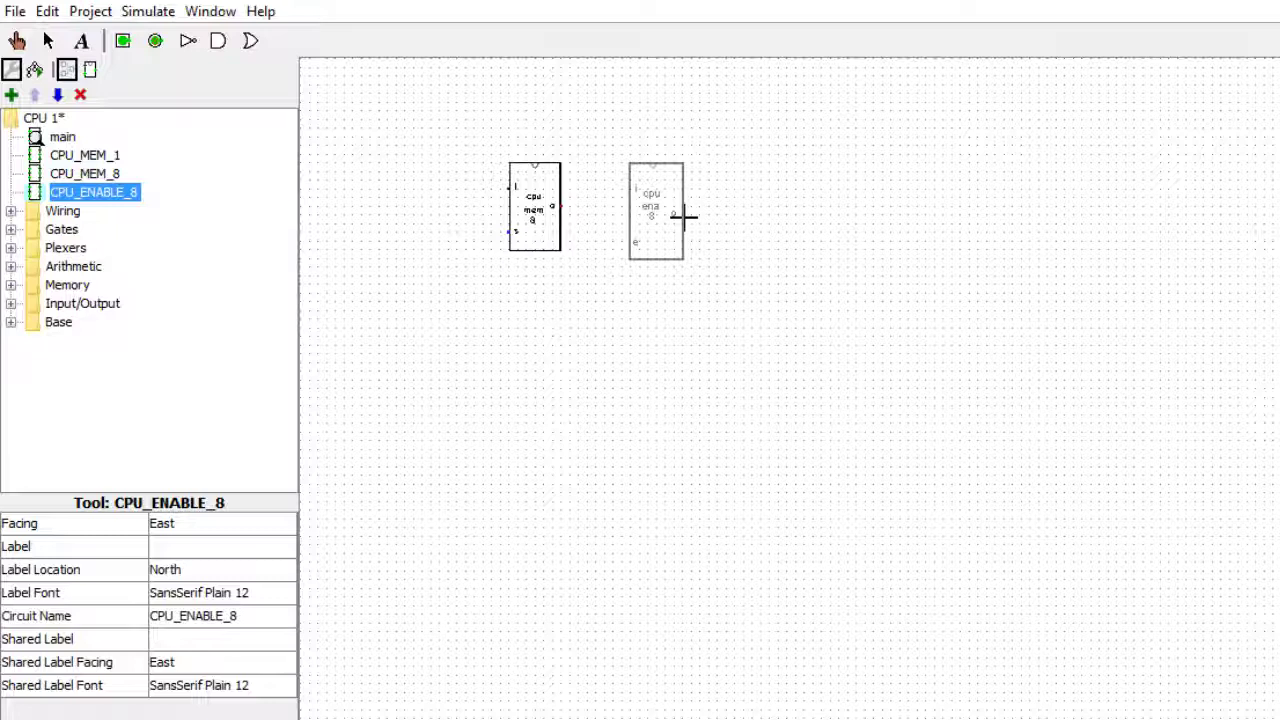
pyautogui.click(683, 212)
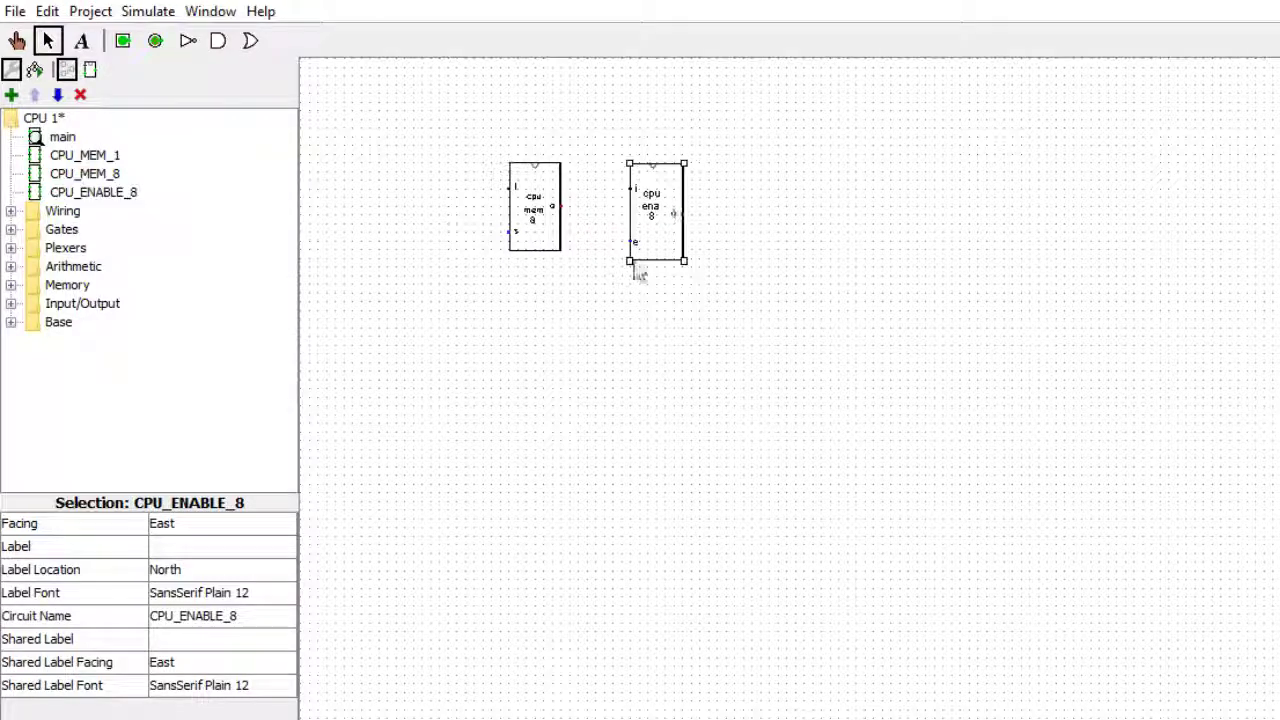
pyautogui.click(577, 422)
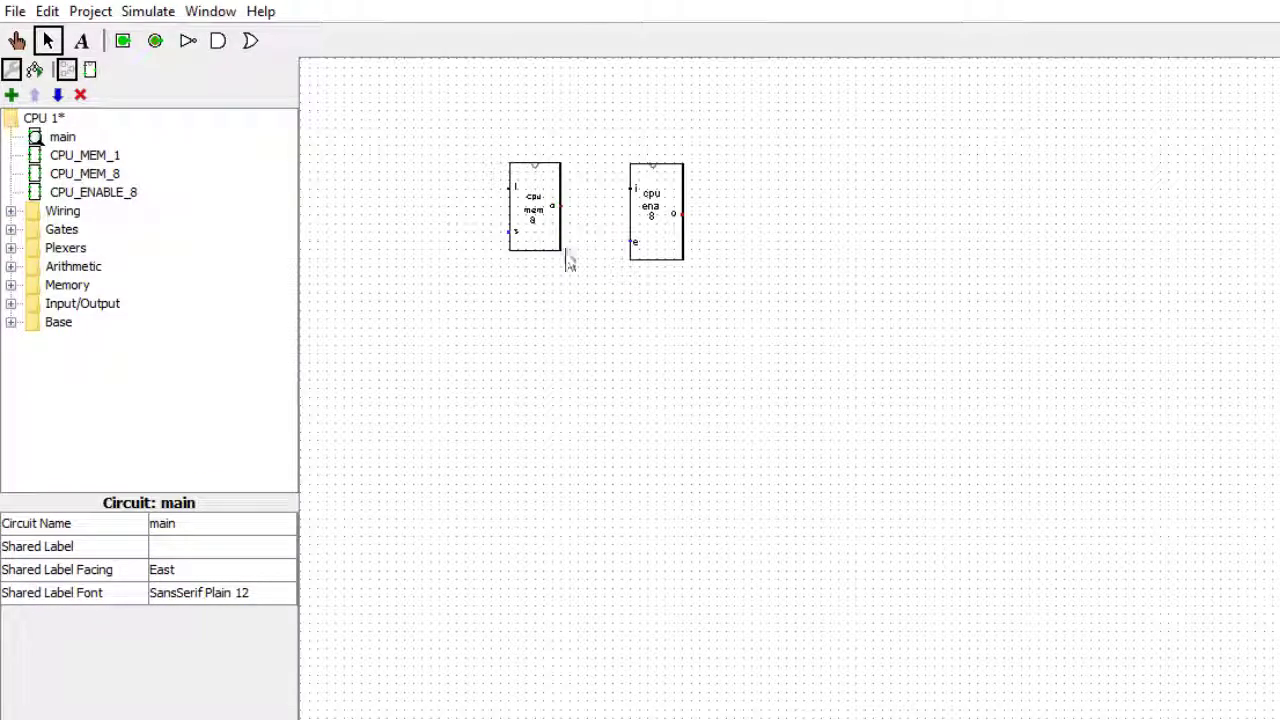
# Step: Wire CPU_MEM_8's o to CPU_ENABLE_8's i, and run wire stubs from the i, s, e and o pins
pyautogui.moveTo(562, 207); pyautogui.dragTo(633, 189)
pyautogui.moveTo(655, 232); pyautogui.dragTo(656, 242)
pyautogui.click(680, 374)
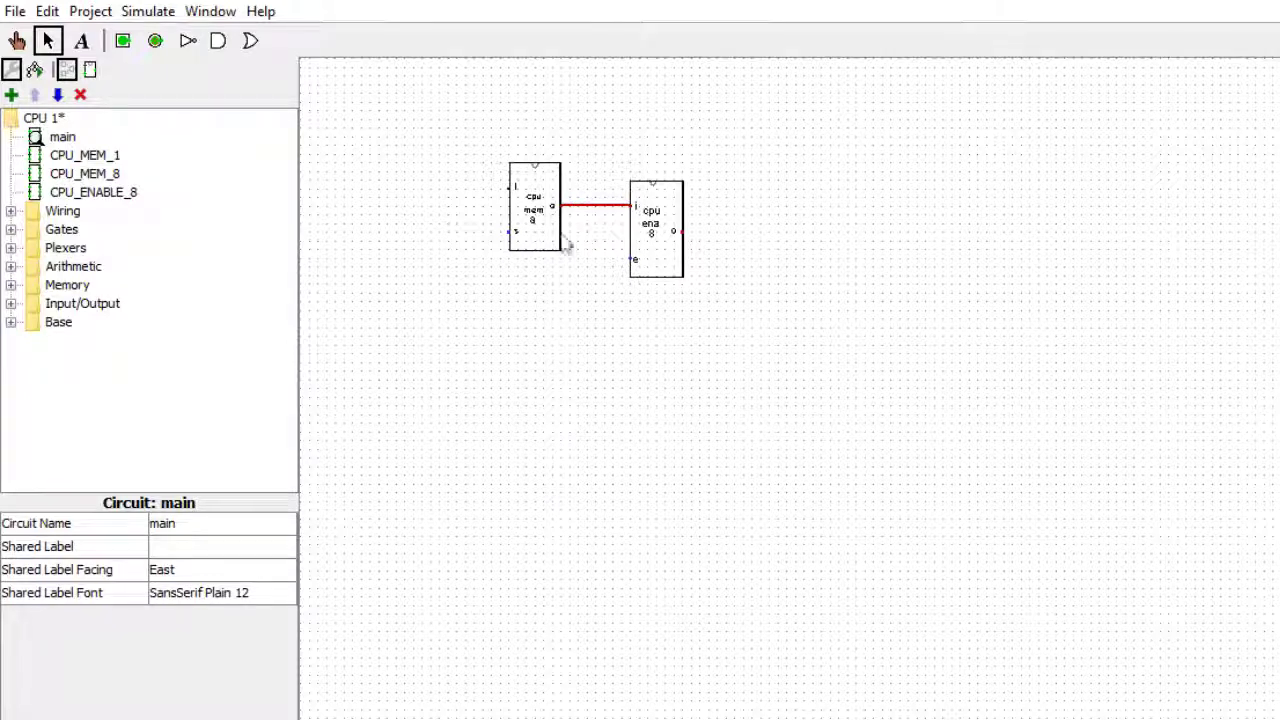
pyautogui.moveTo(508, 188); pyautogui.dragTo(446, 189)
pyautogui.moveTo(680, 232); pyautogui.dragTo(742, 232)
pyautogui.moveTo(632, 262); pyautogui.dragTo(612, 318)
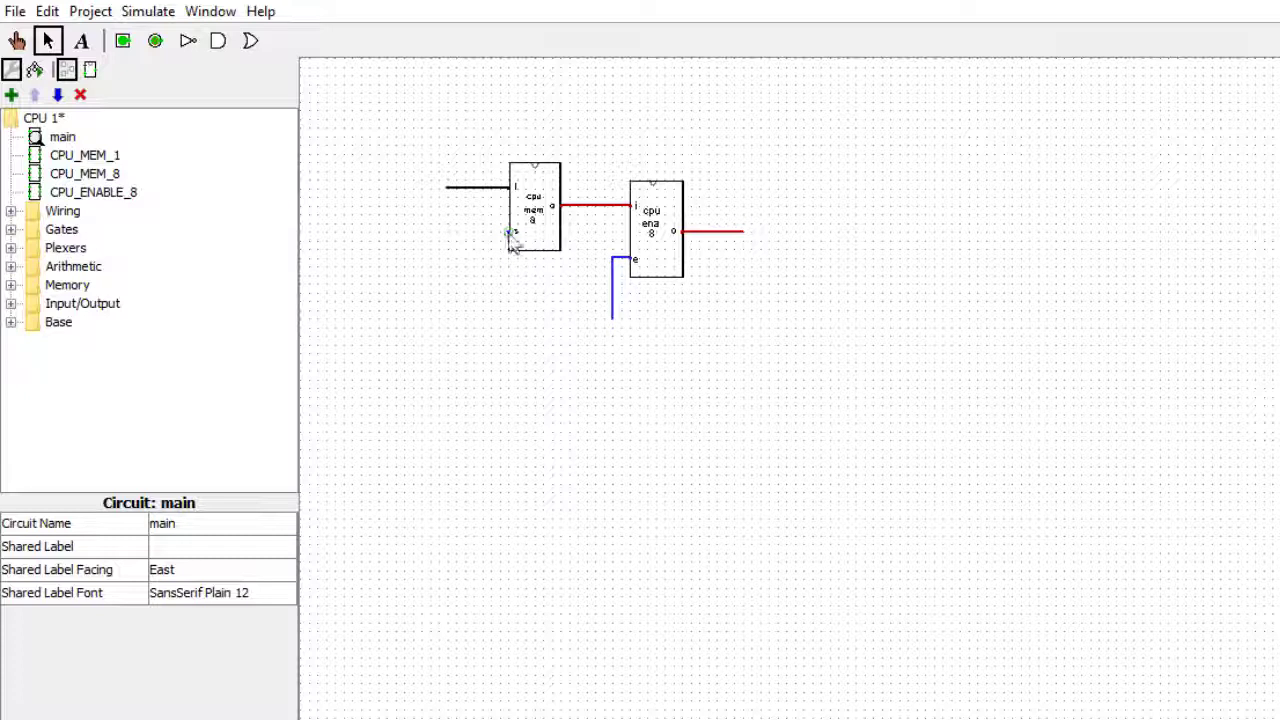
pyautogui.moveTo(508, 233); pyautogui.dragTo(484, 322)
# Step: Place an 8-bit input pin labelled i at the end of CPU_MEM_8's data wire
pyautogui.click(122, 42)
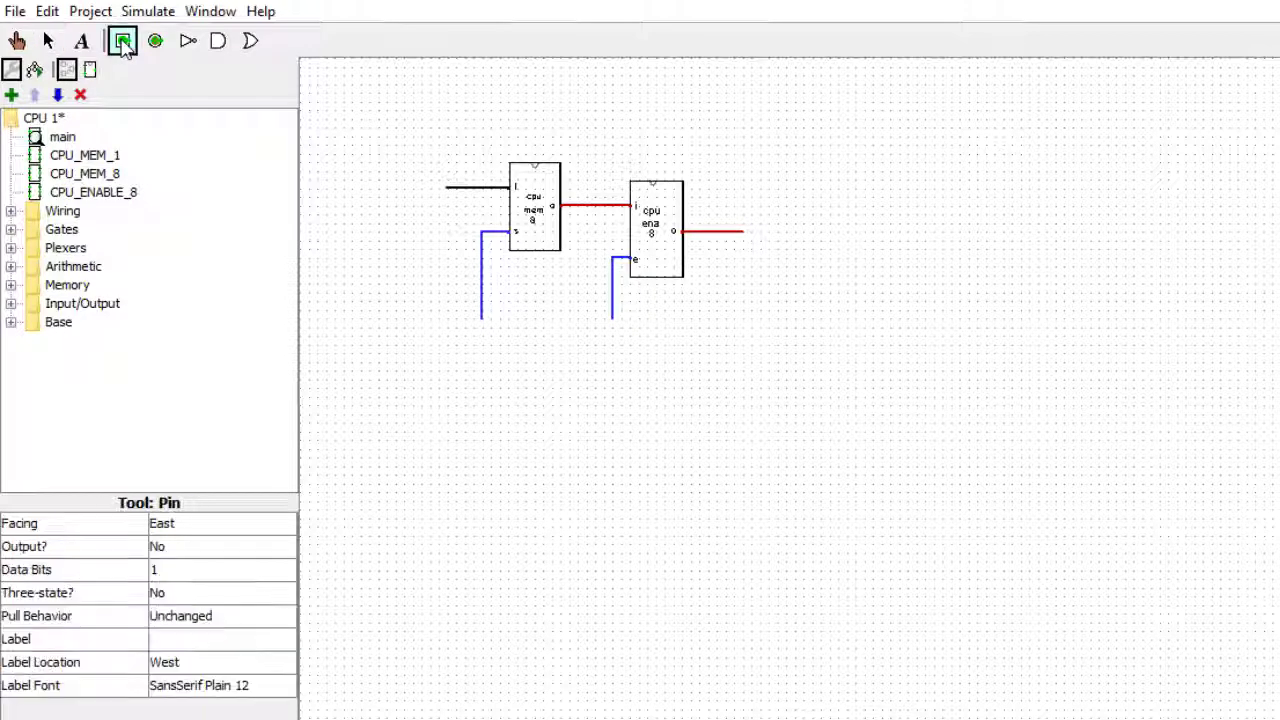
pyautogui.click(169, 571)
pyautogui.click(212, 716)
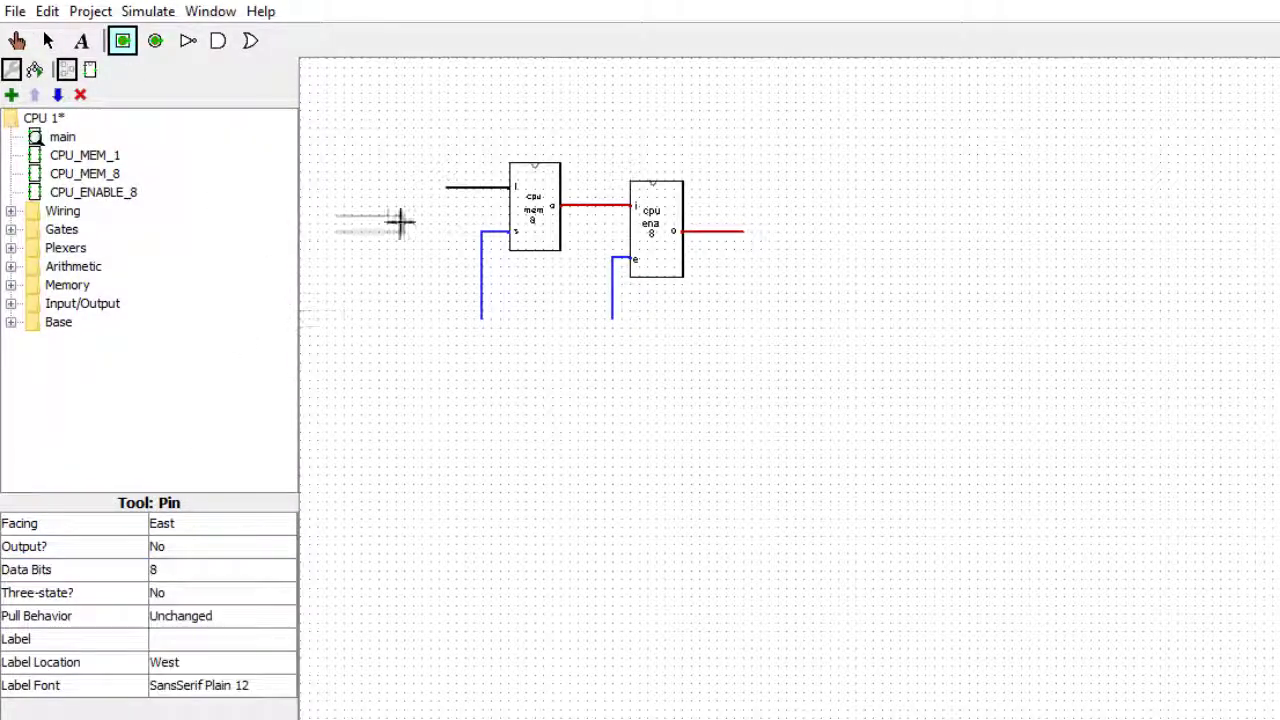
pyautogui.click(447, 188)
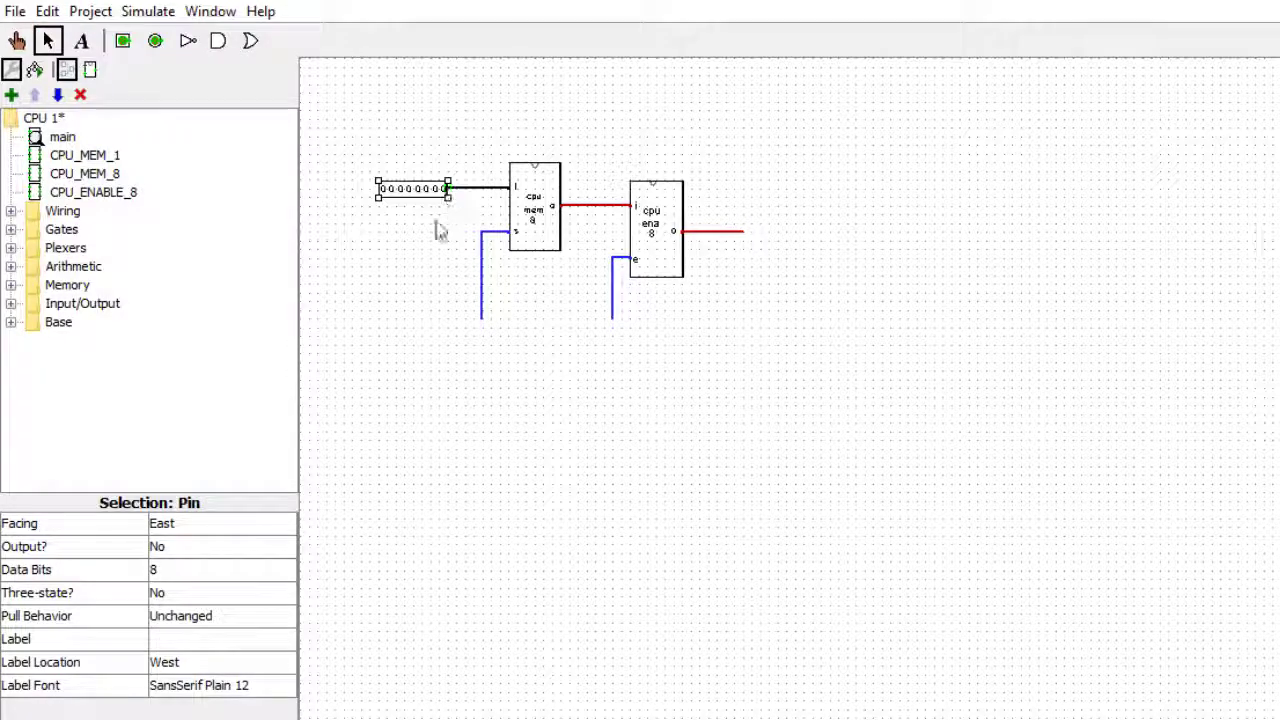
pyautogui.click(178, 638)
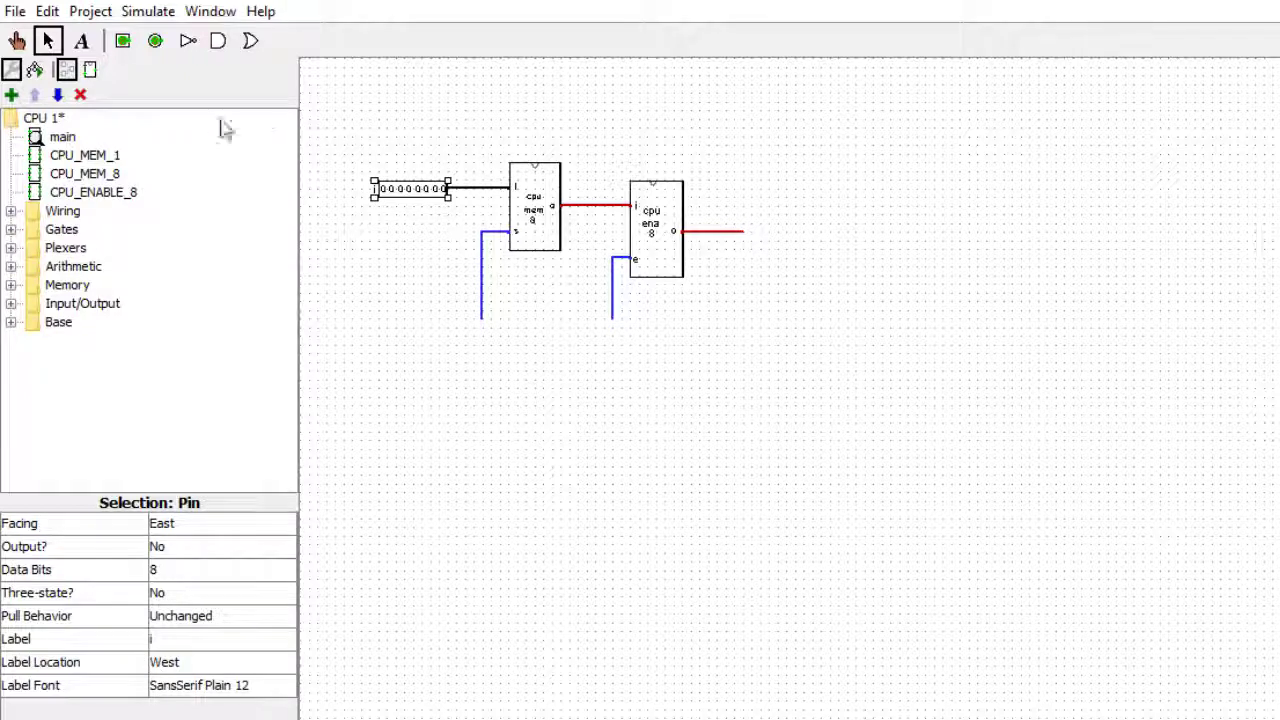
pyautogui.click(156, 45)
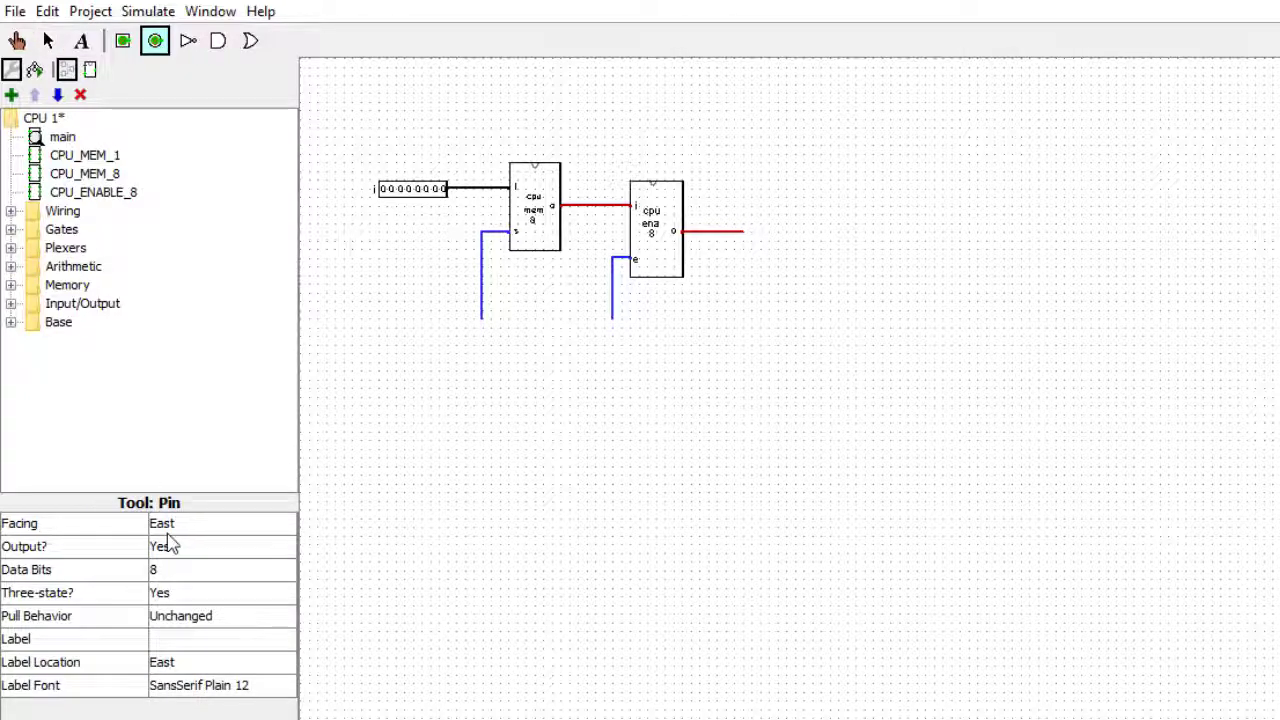
# Step: Add a west-facing output pin labelled o on CPU_ENABLE_8's output wire
pyautogui.click(840, 232)
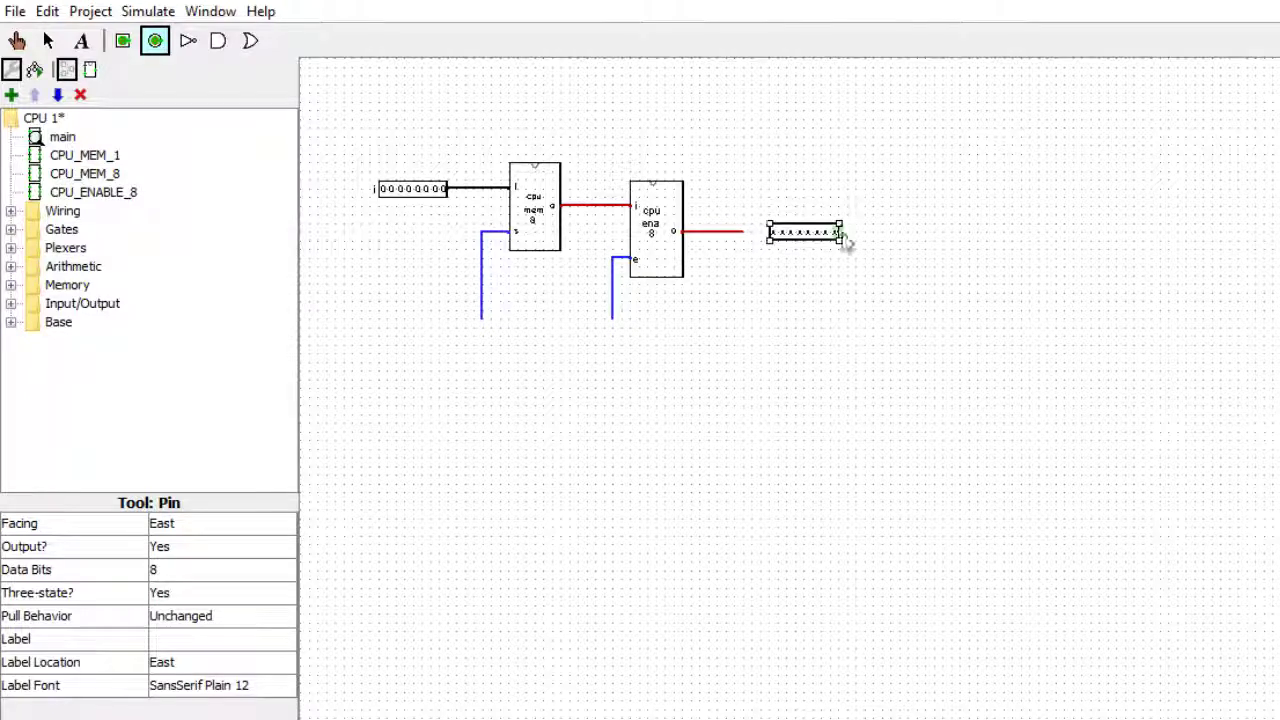
pyautogui.click(806, 331)
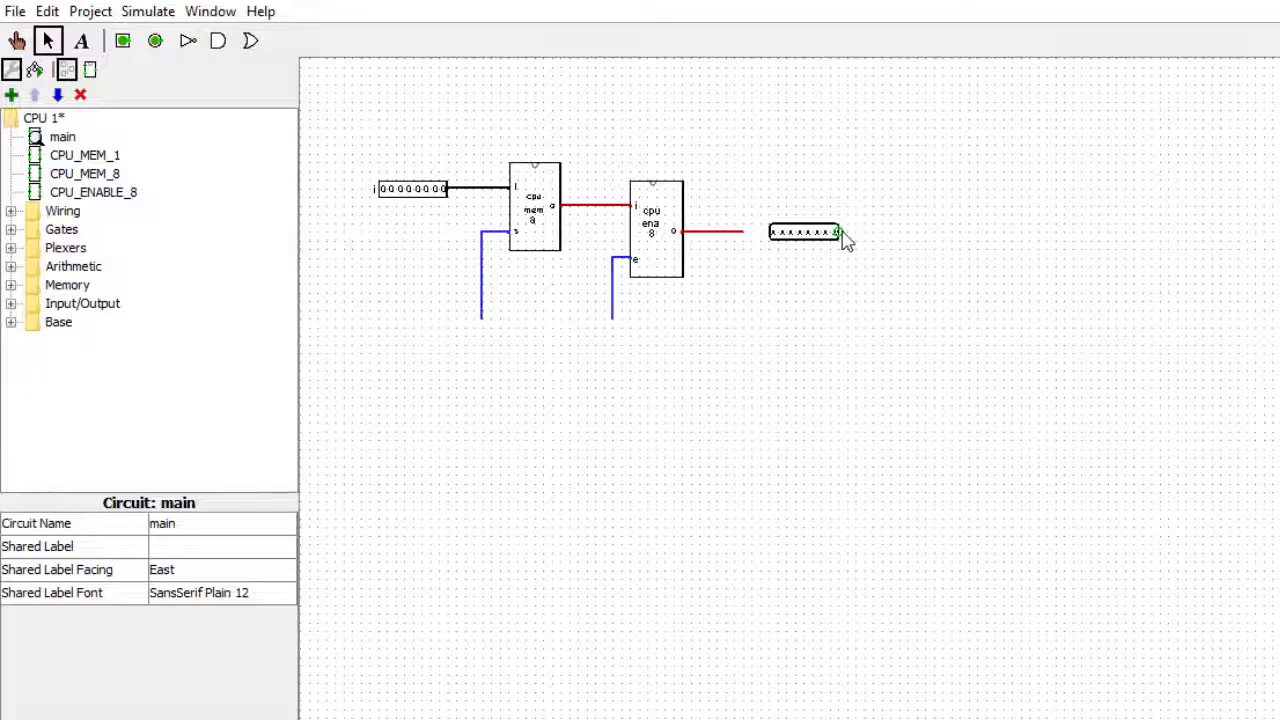
pyautogui.click(774, 240)
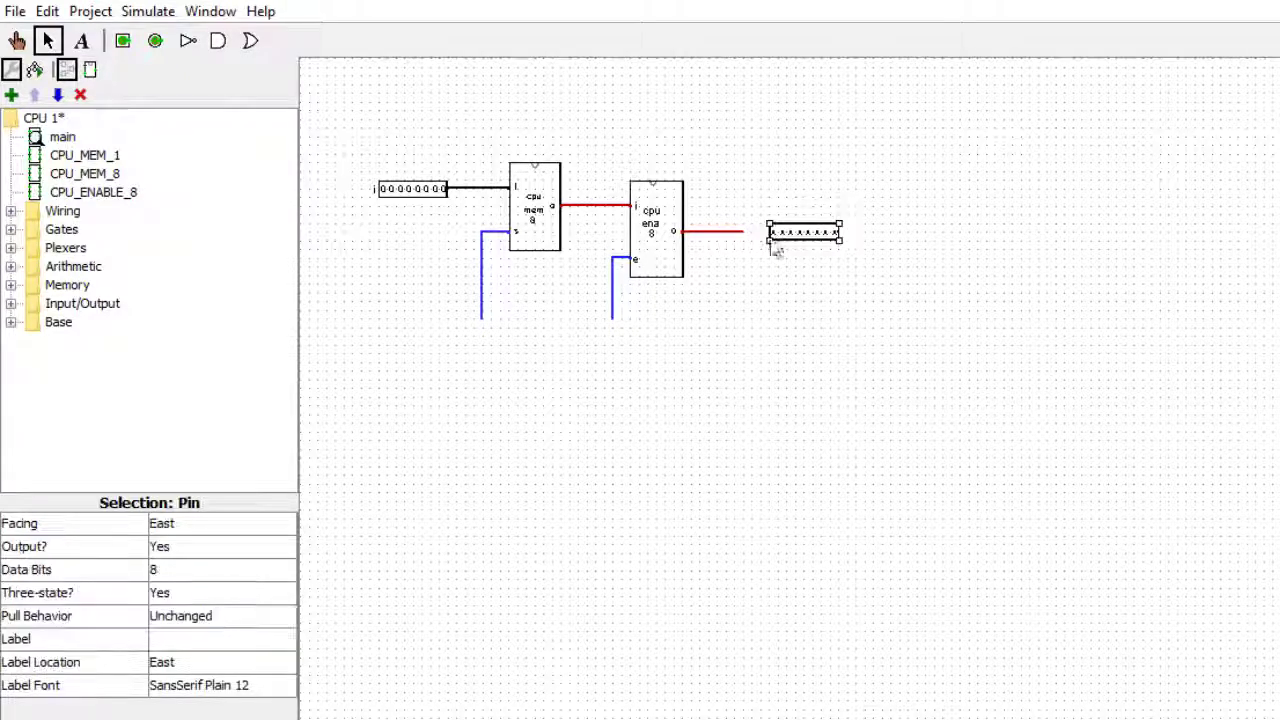
pyautogui.click(182, 524)
pyautogui.click(185, 601)
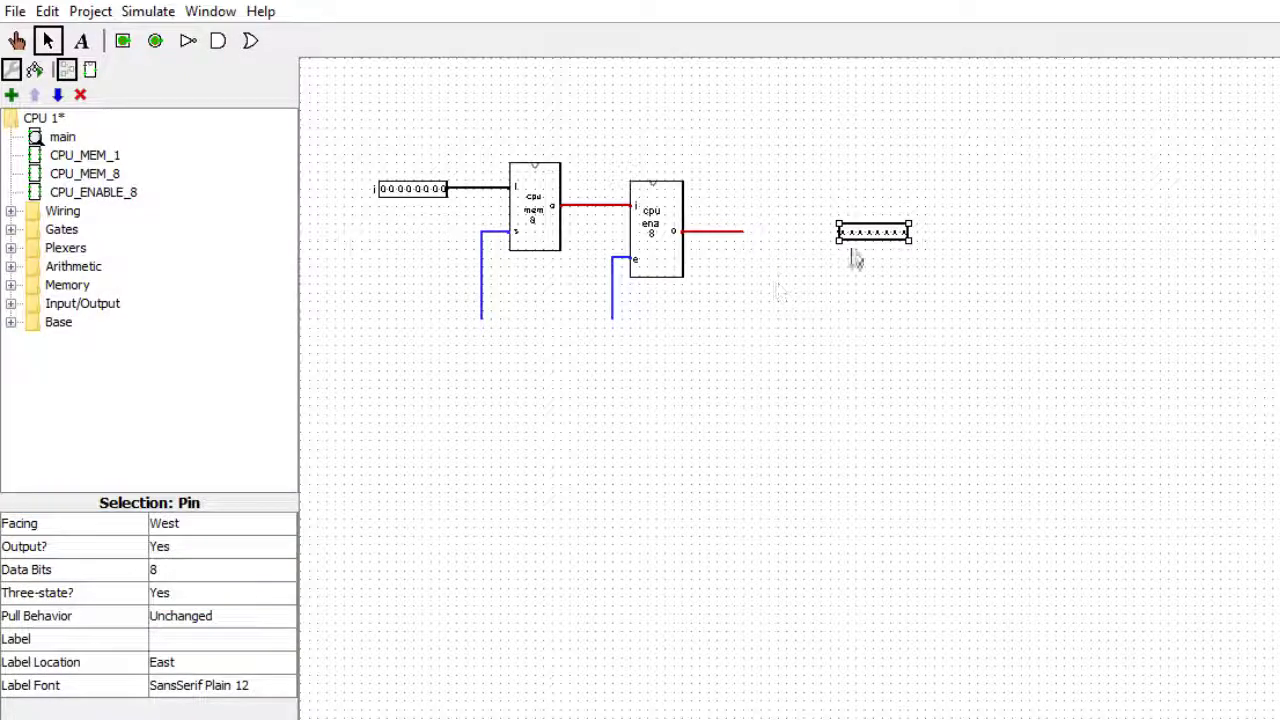
pyautogui.moveTo(884, 234); pyautogui.dragTo(775, 232)
pyautogui.click(762, 278)
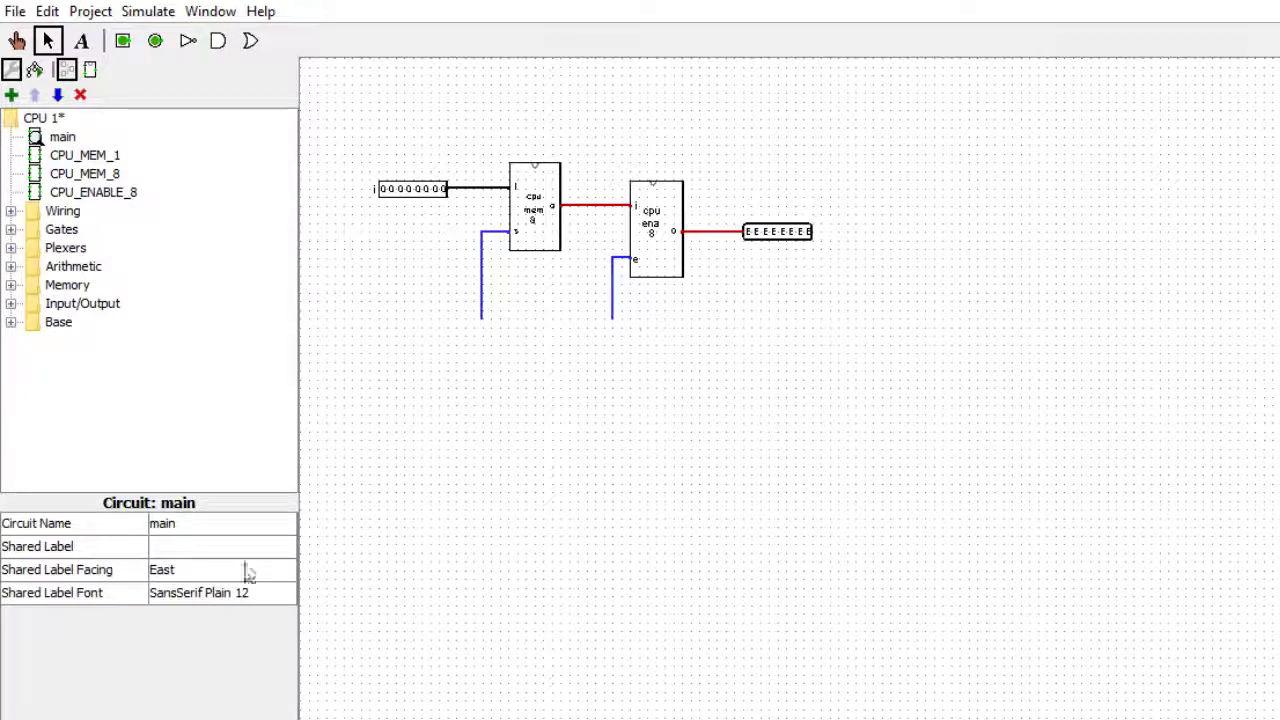
pyautogui.click(778, 242)
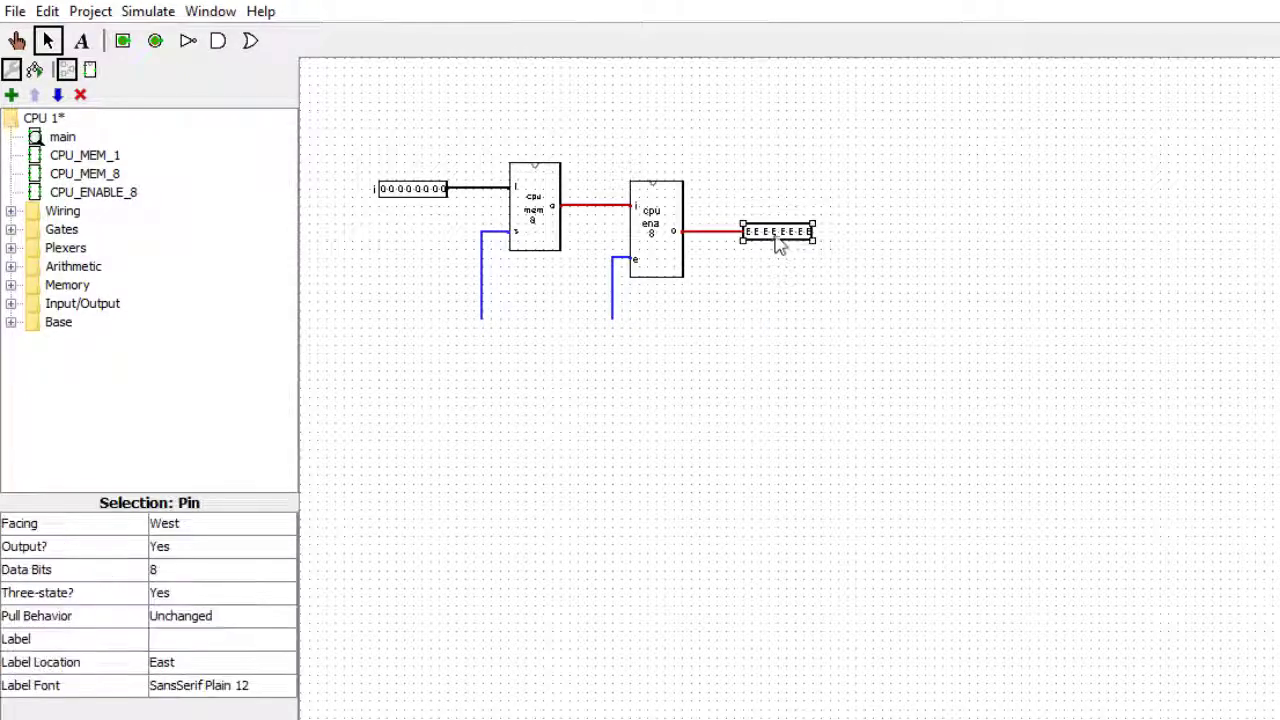
pyautogui.click(206, 641)
pyautogui.press('Return')
pyautogui.click(494, 430)
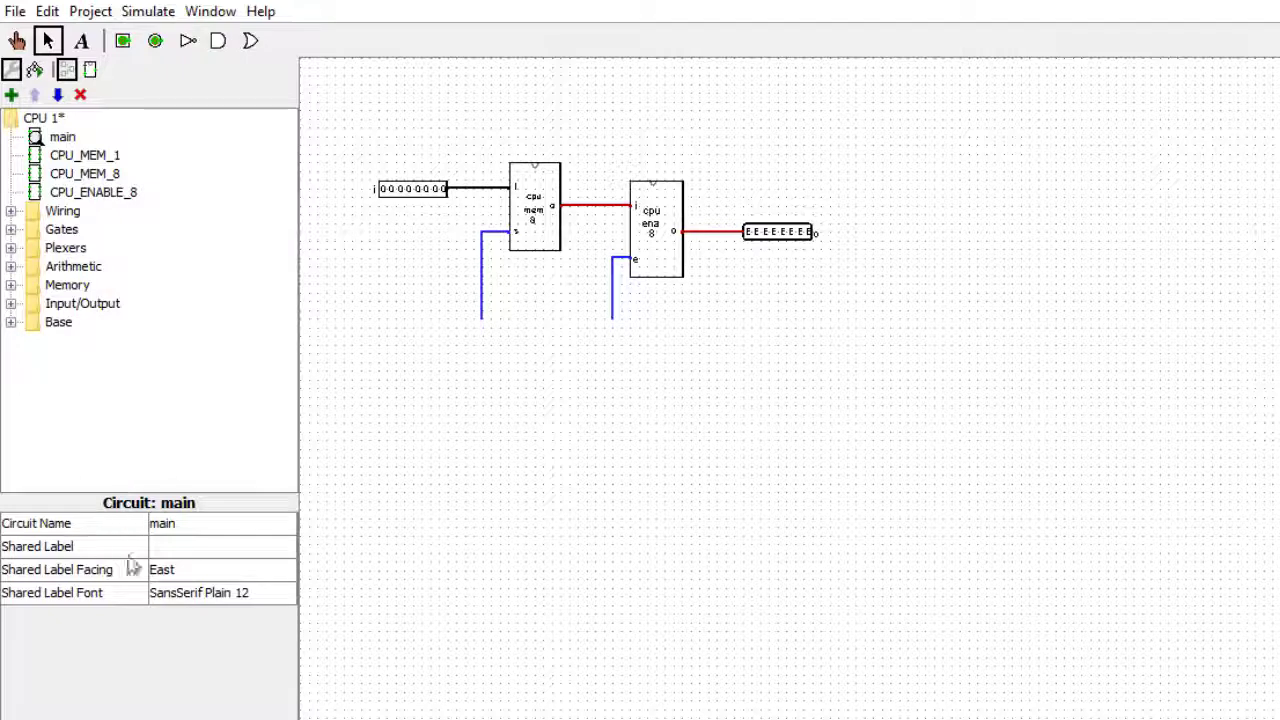
# Step: Place a 1-bit north-facing input pin labelled s on CPU_MEM_8's select wire
pyautogui.click(122, 40)
pyautogui.click(170, 574)
pyautogui.scroll(3, 266, 611)
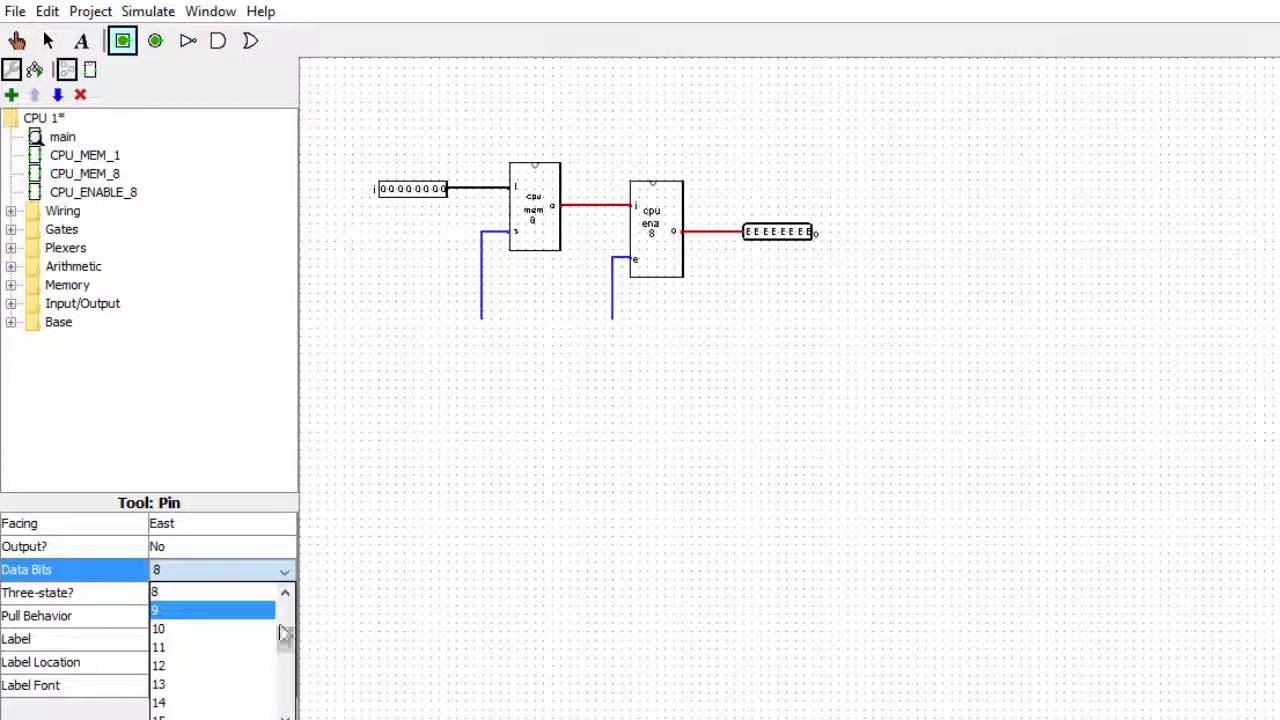
pyautogui.click(220, 594)
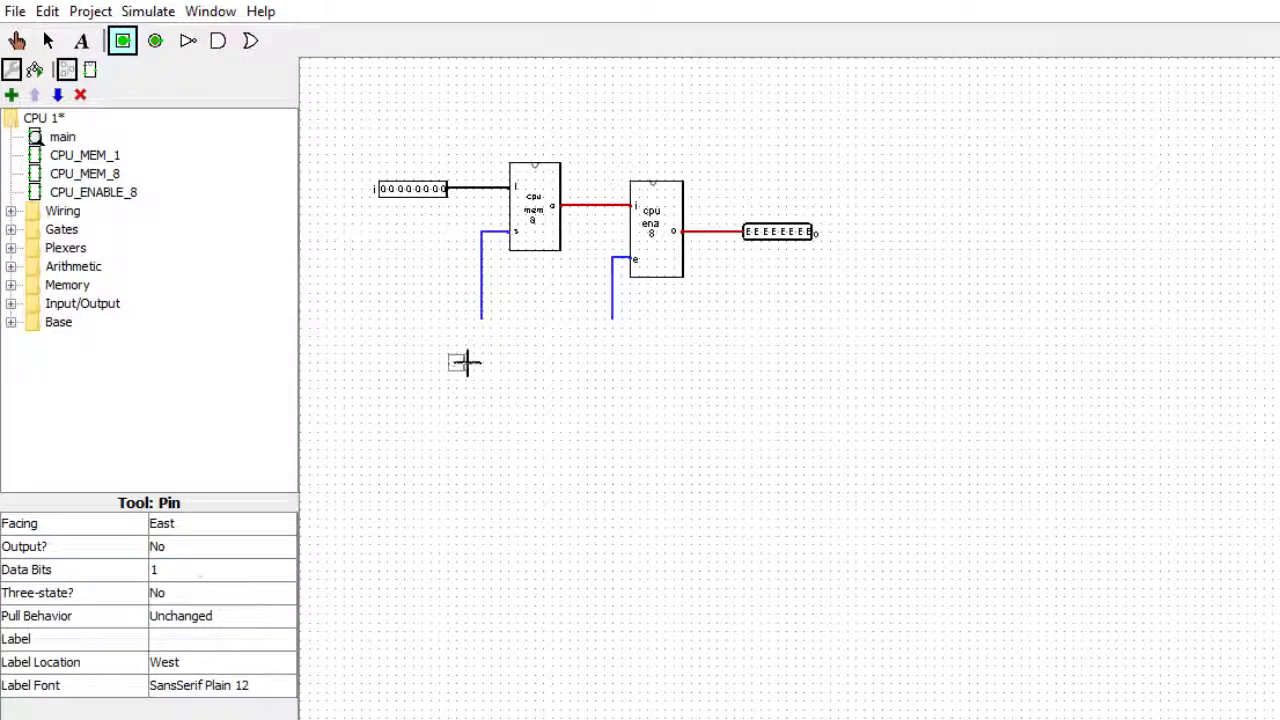
pyautogui.click(200, 527)
pyautogui.click(189, 548)
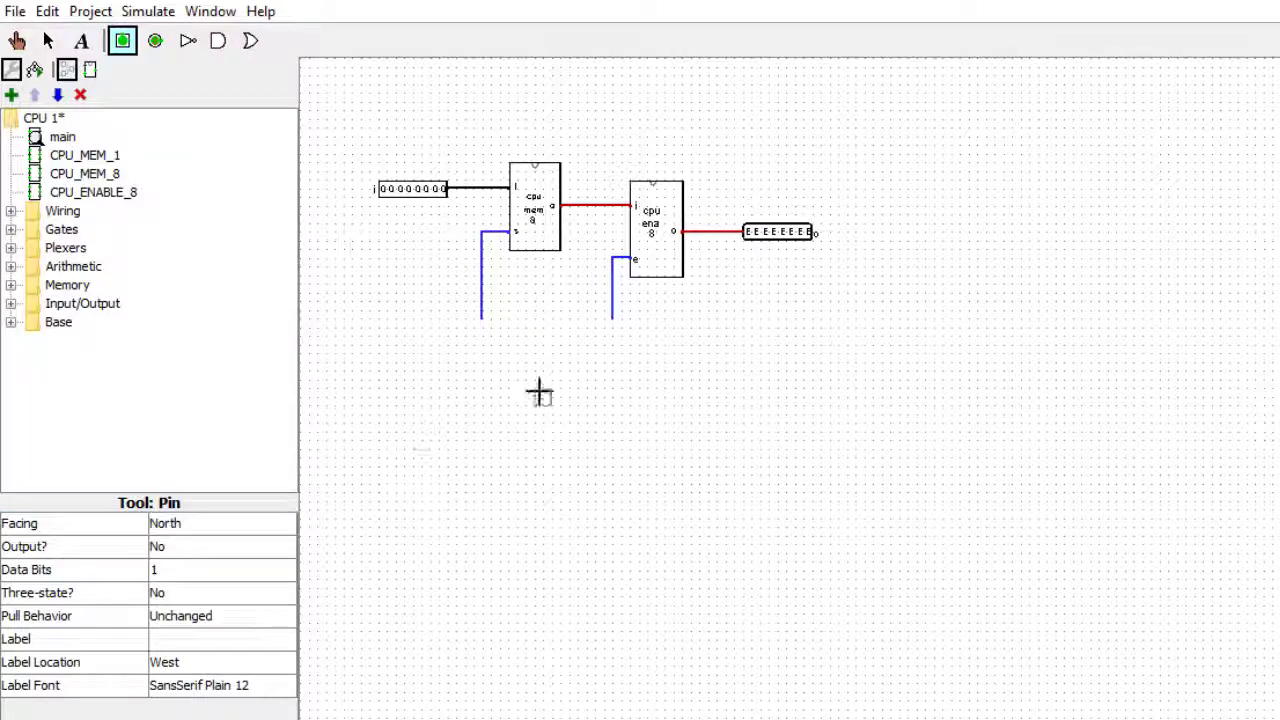
pyautogui.click(481, 320)
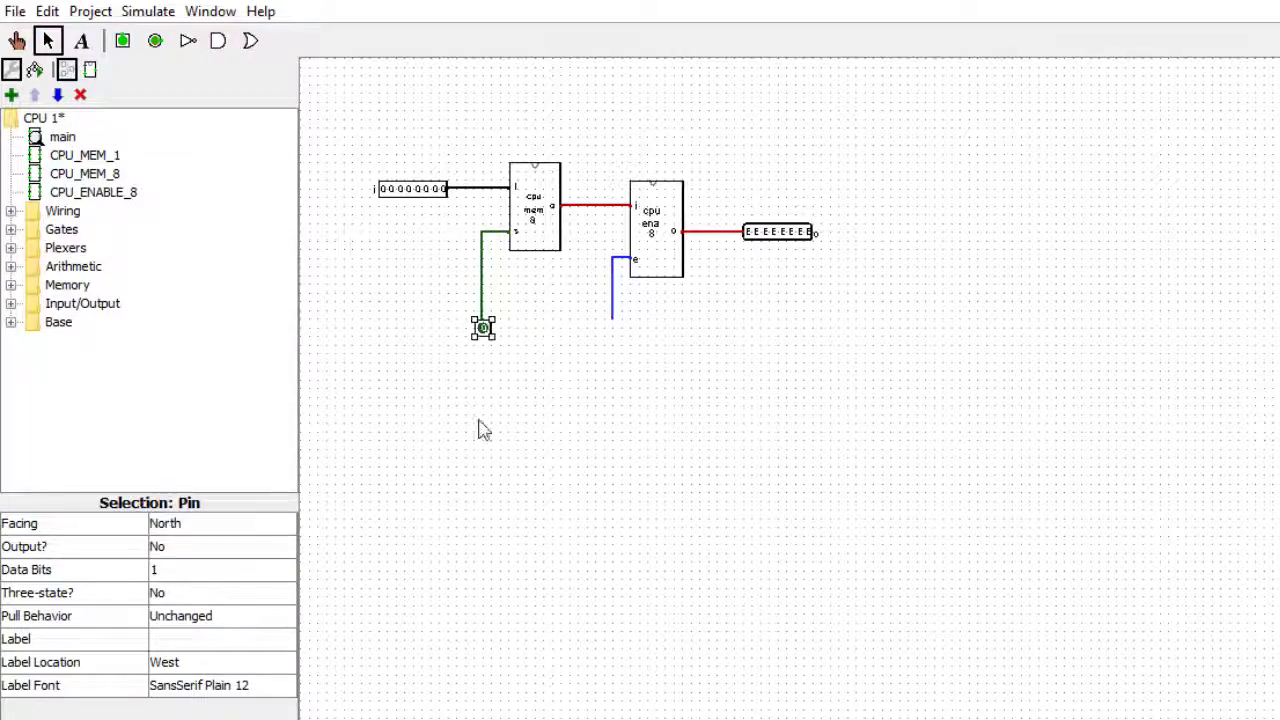
pyautogui.click(168, 640)
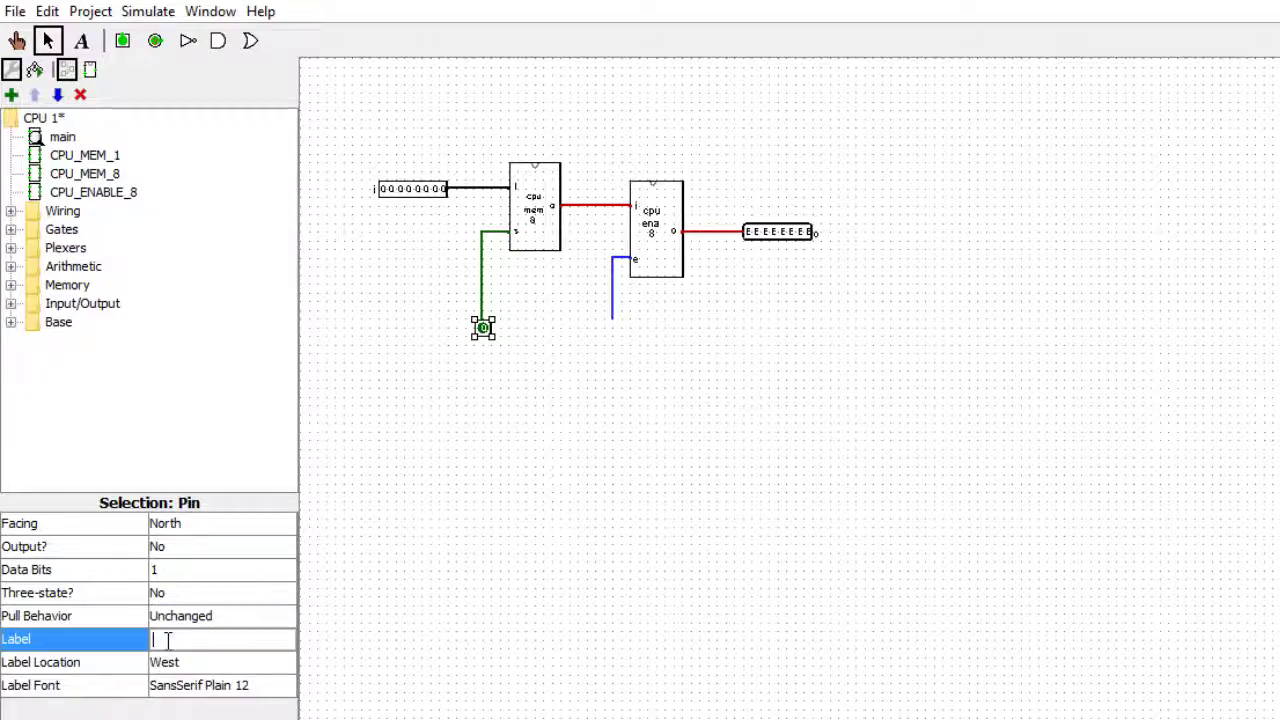
pyautogui.write('s')
pyautogui.press('Return')
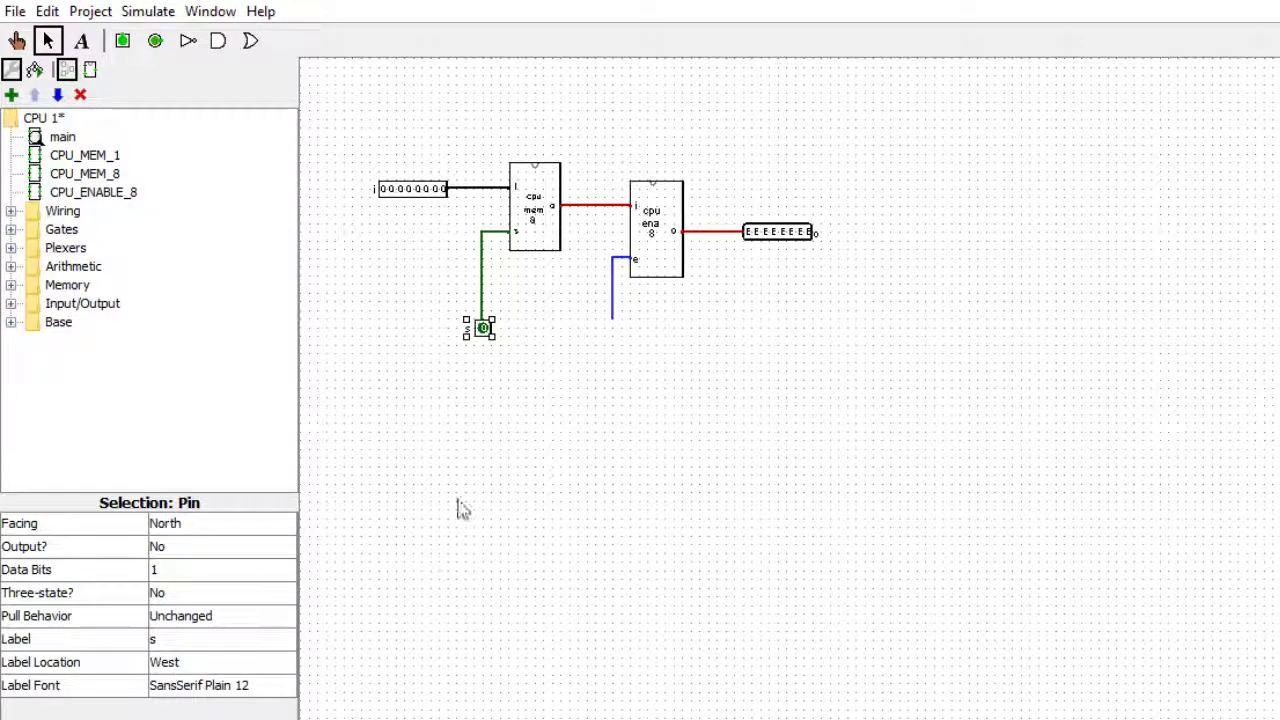
pyautogui.click(468, 460)
pyautogui.click(483, 335)
# Step: Add a second 1-bit pin labelled e on CPU_ENABLE_8's enable wire
pyautogui.click(609, 331)
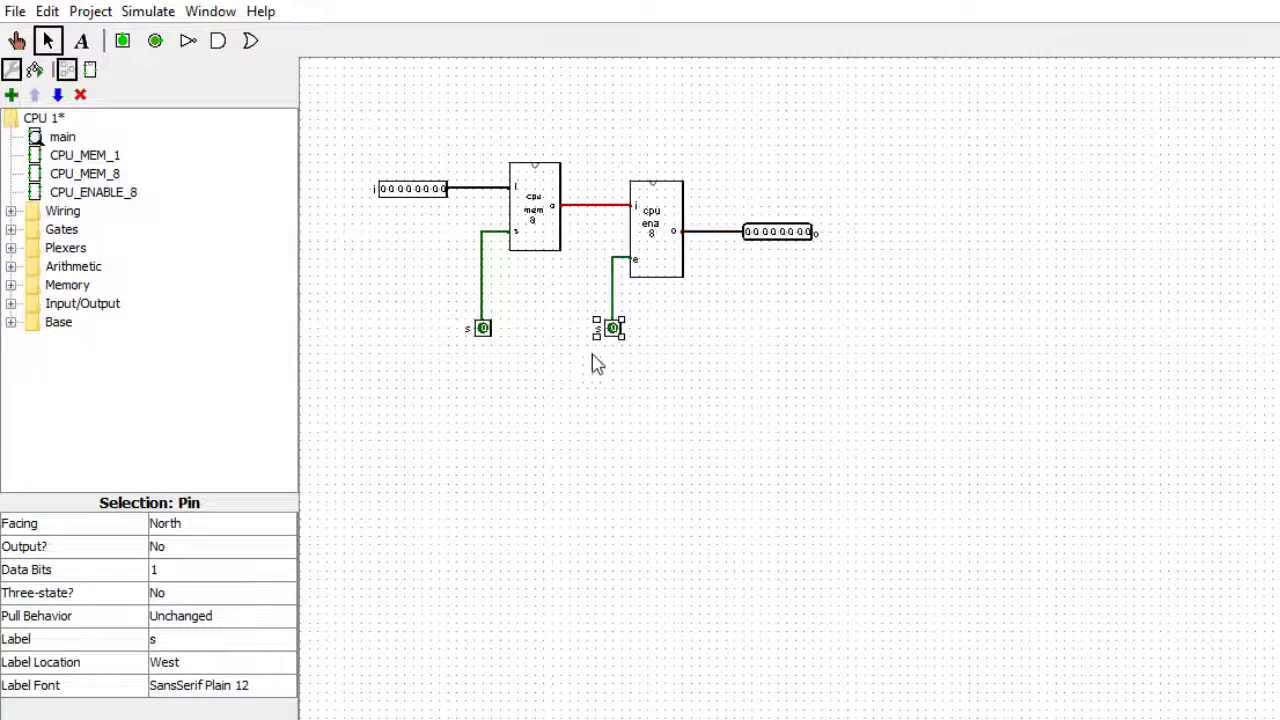
pyautogui.click(158, 640)
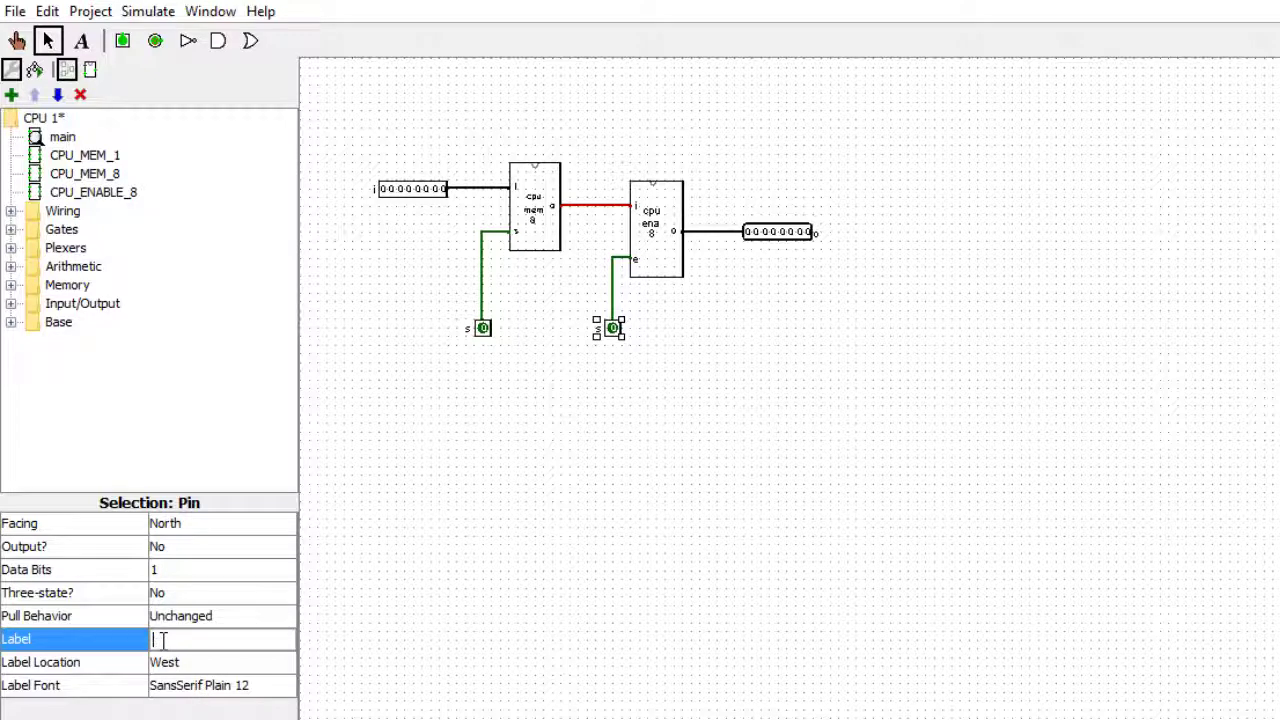
pyautogui.write('e')
pyautogui.click(318, 660)
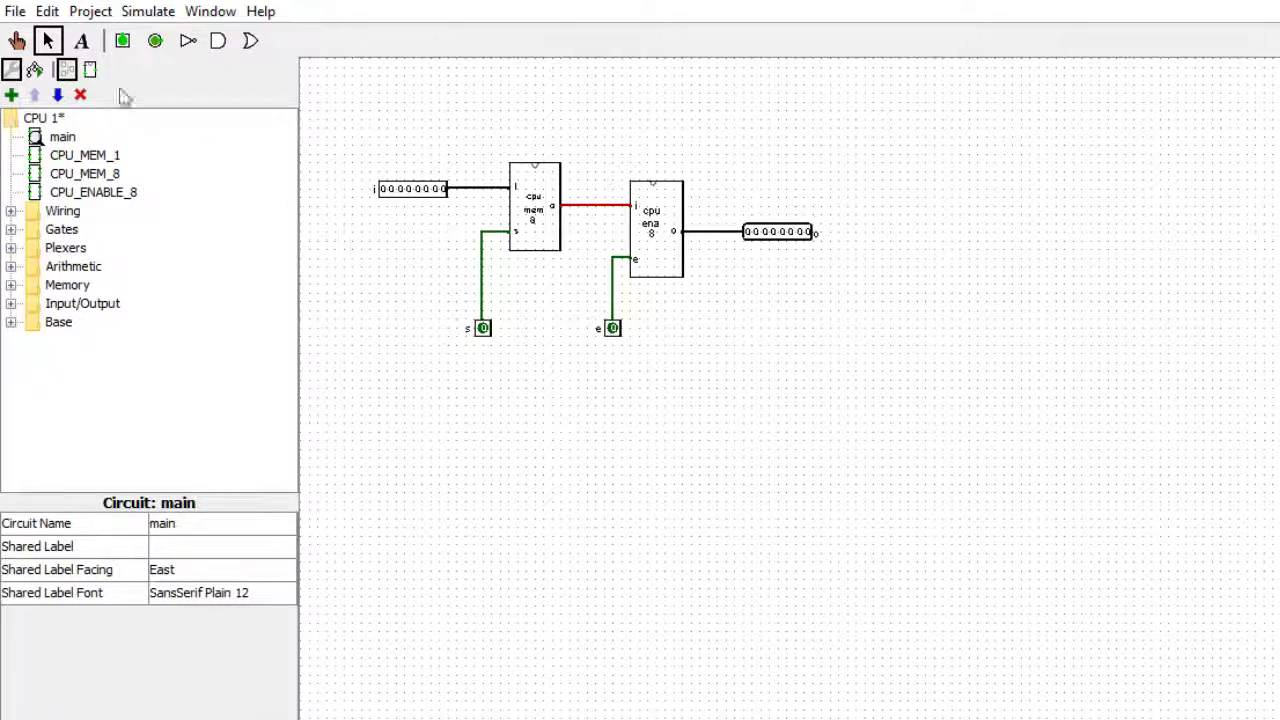
# Step: Set input i to 01010110 with the Poke tool
pyautogui.click(17, 40)
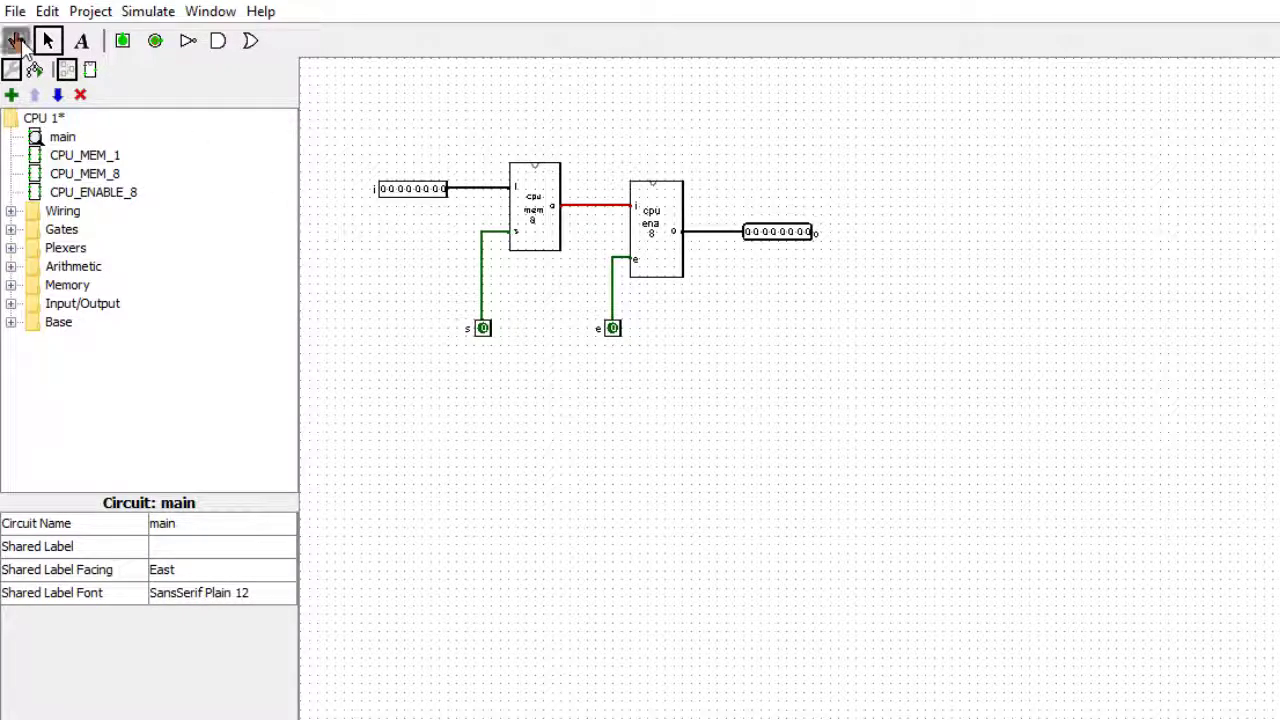
pyautogui.click(419, 192)
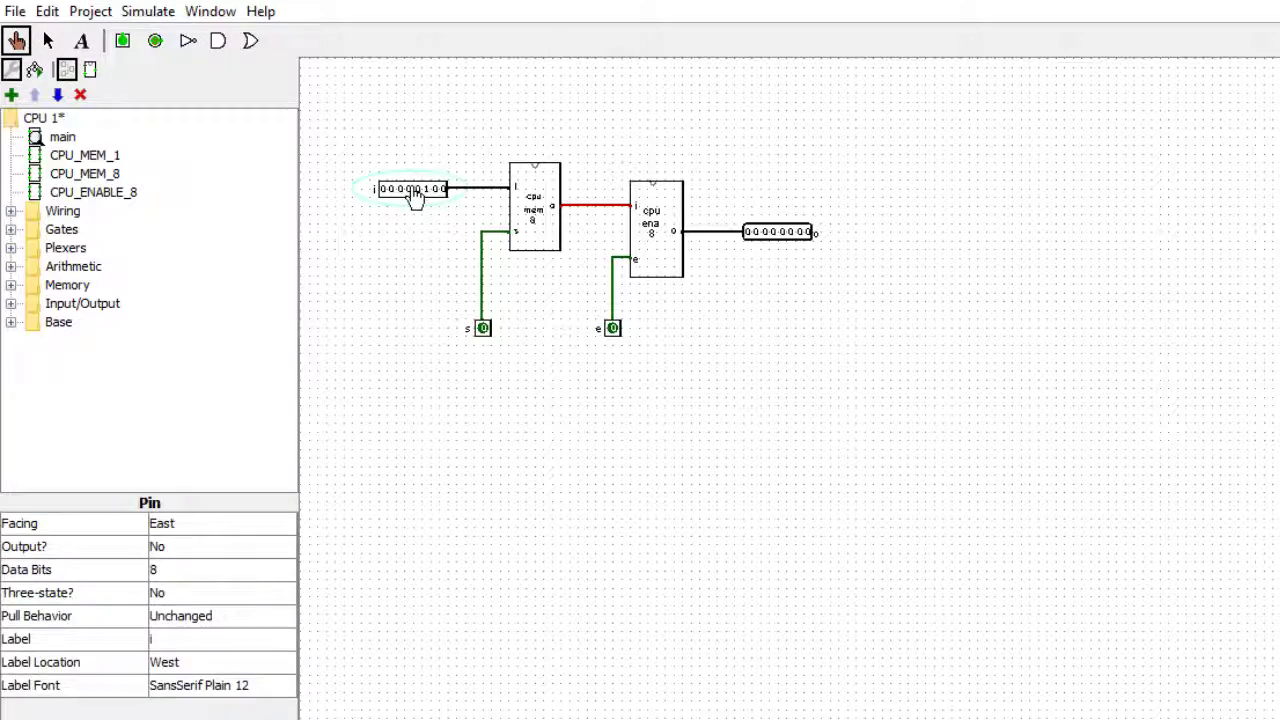
pyautogui.click(391, 190)
pyautogui.click(409, 190)
pyautogui.click(437, 191)
pyautogui.click(145, 12)
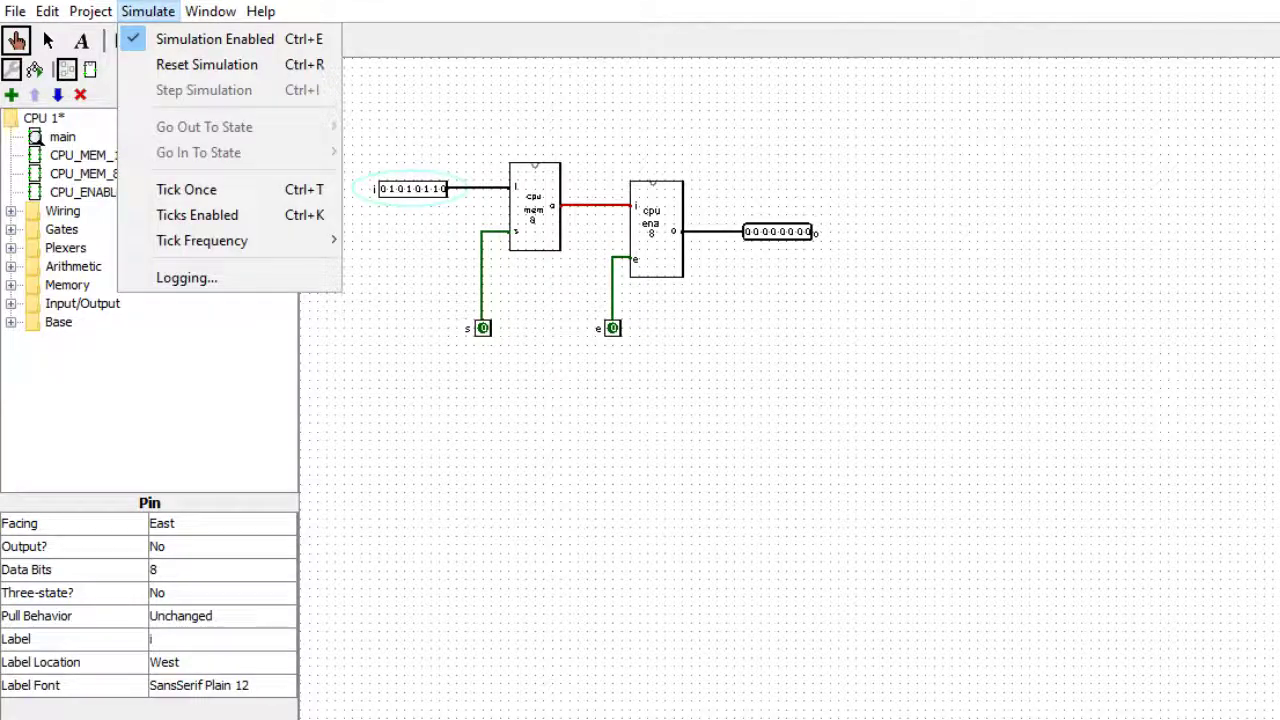
pyautogui.click(145, 12)
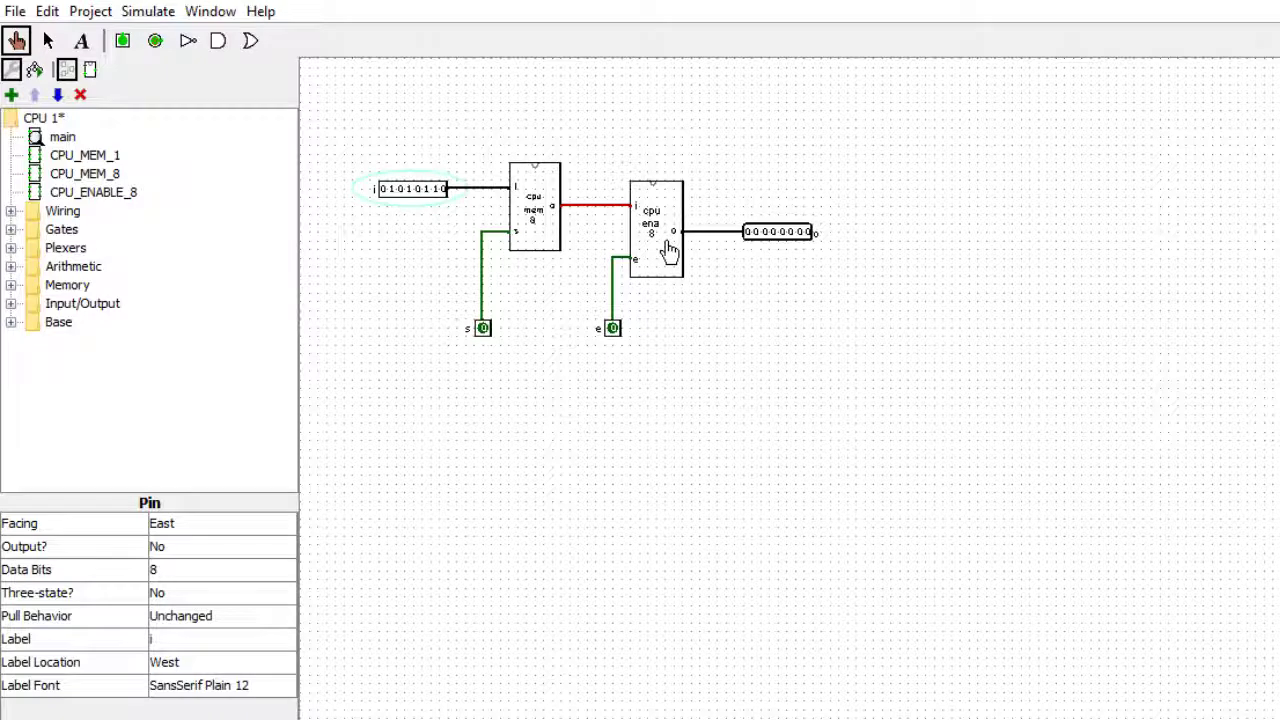
# Step: Turn s on to store 01010110, probe the memory output wire, then turn e on and s off
pyautogui.click(483, 330)
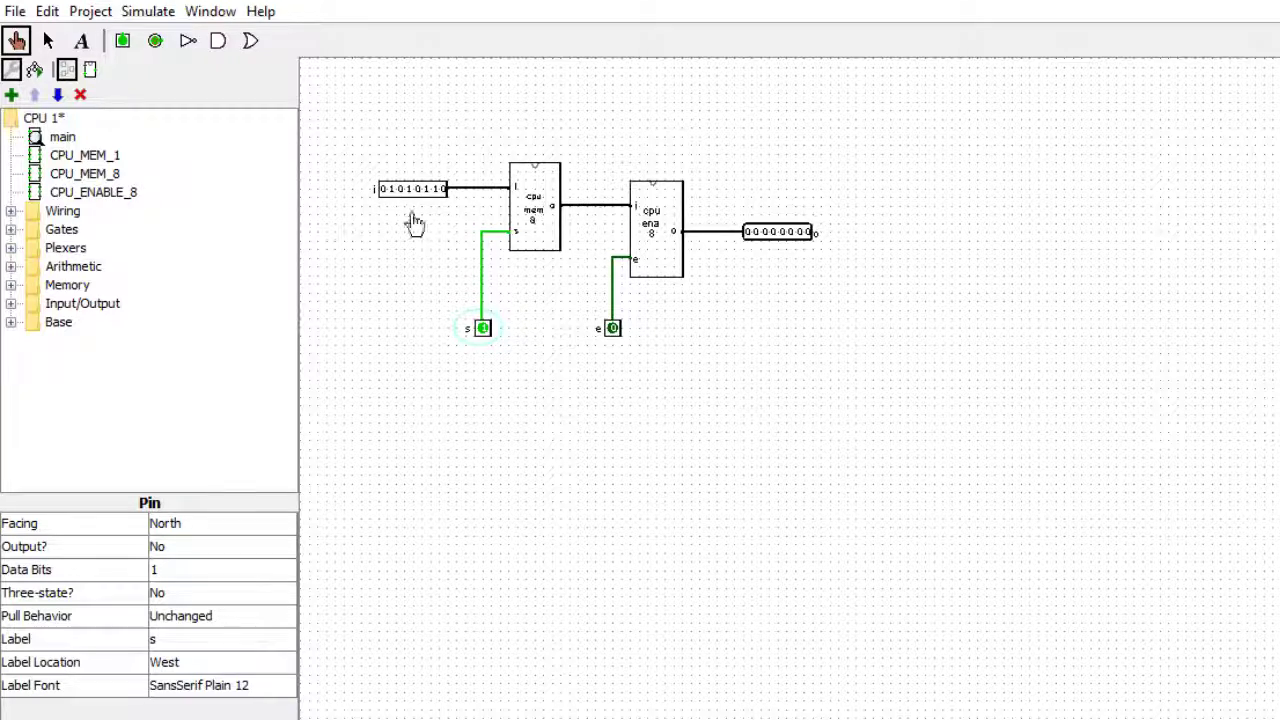
pyautogui.click(586, 207)
pyautogui.click(591, 251)
pyautogui.click(592, 212)
pyautogui.click(588, 262)
pyautogui.click(612, 329)
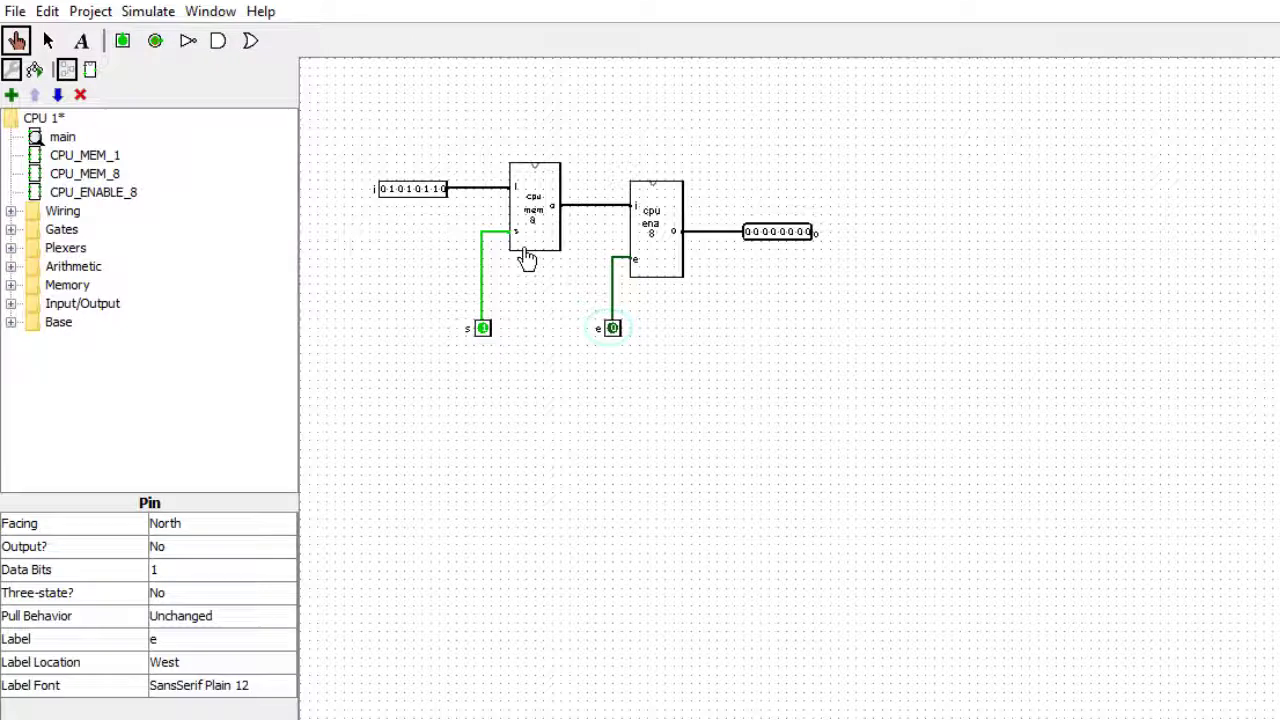
pyautogui.click(482, 328)
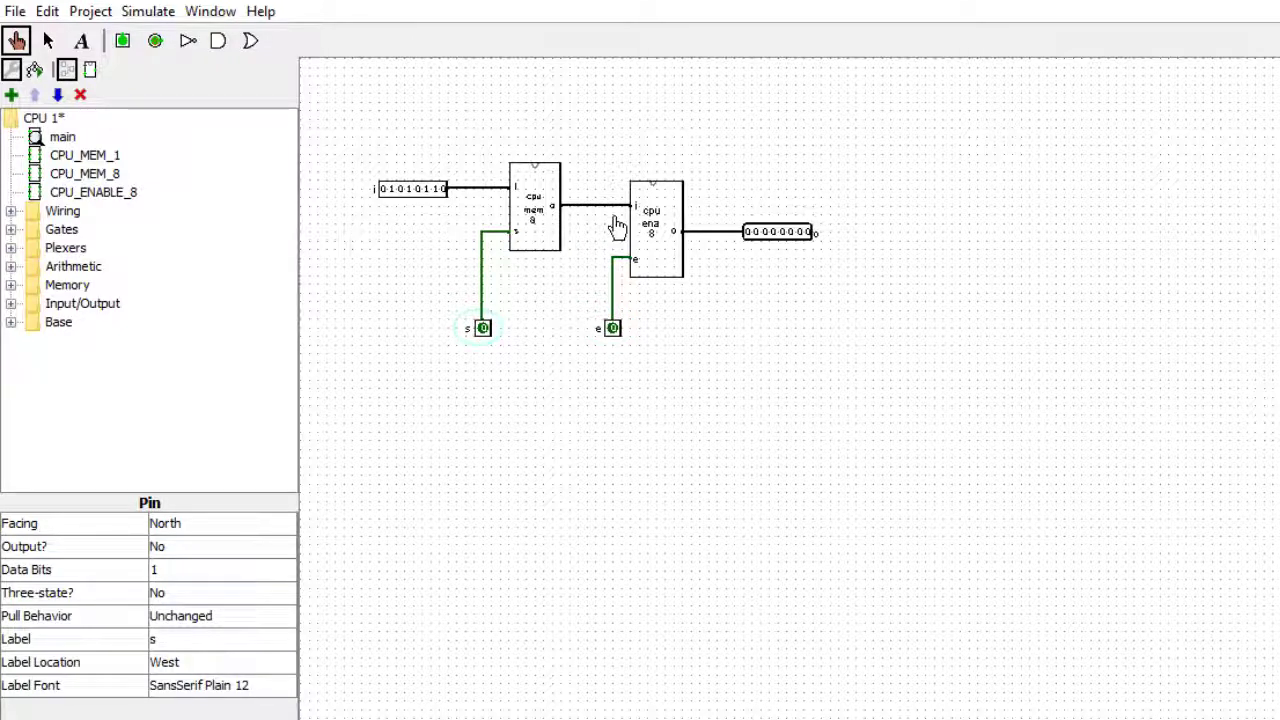
# Step: Clear input i to 0, turn e on to show the stored 01010110, then off for 00000000
pyautogui.click(433, 190)
pyautogui.click(425, 190)
pyautogui.click(408, 190)
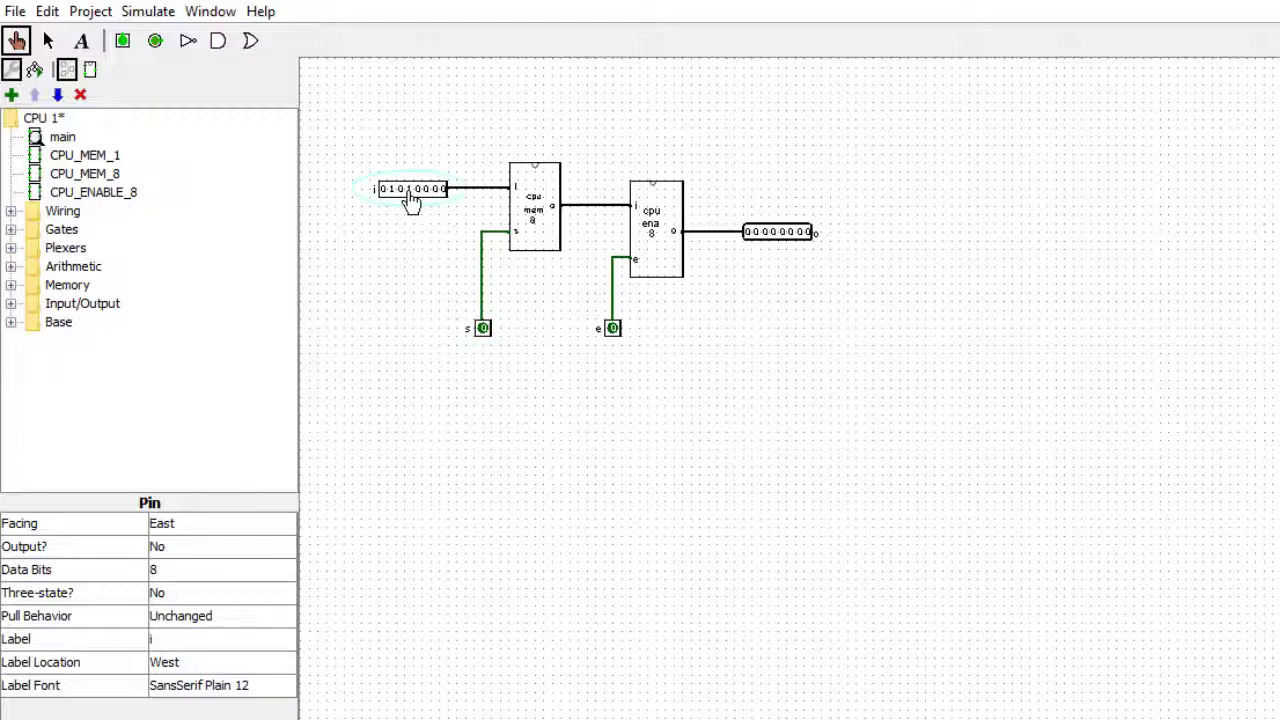
pyautogui.click(391, 191)
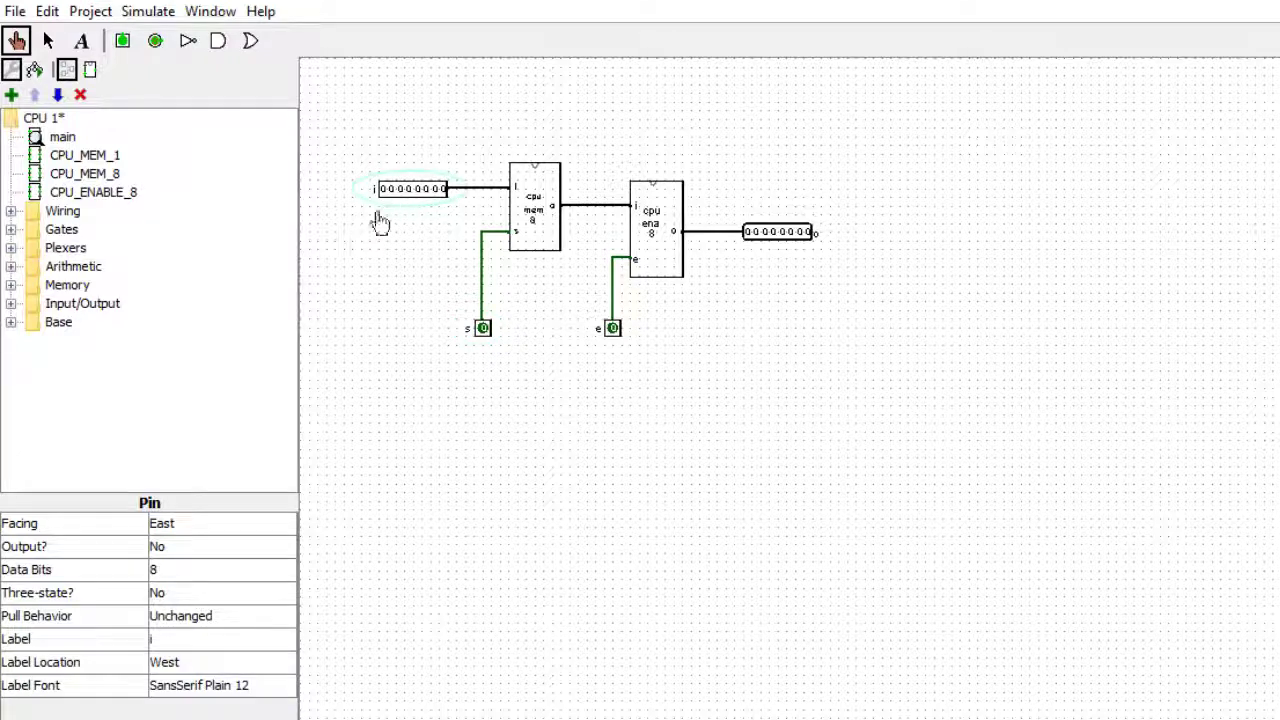
pyautogui.click(612, 332)
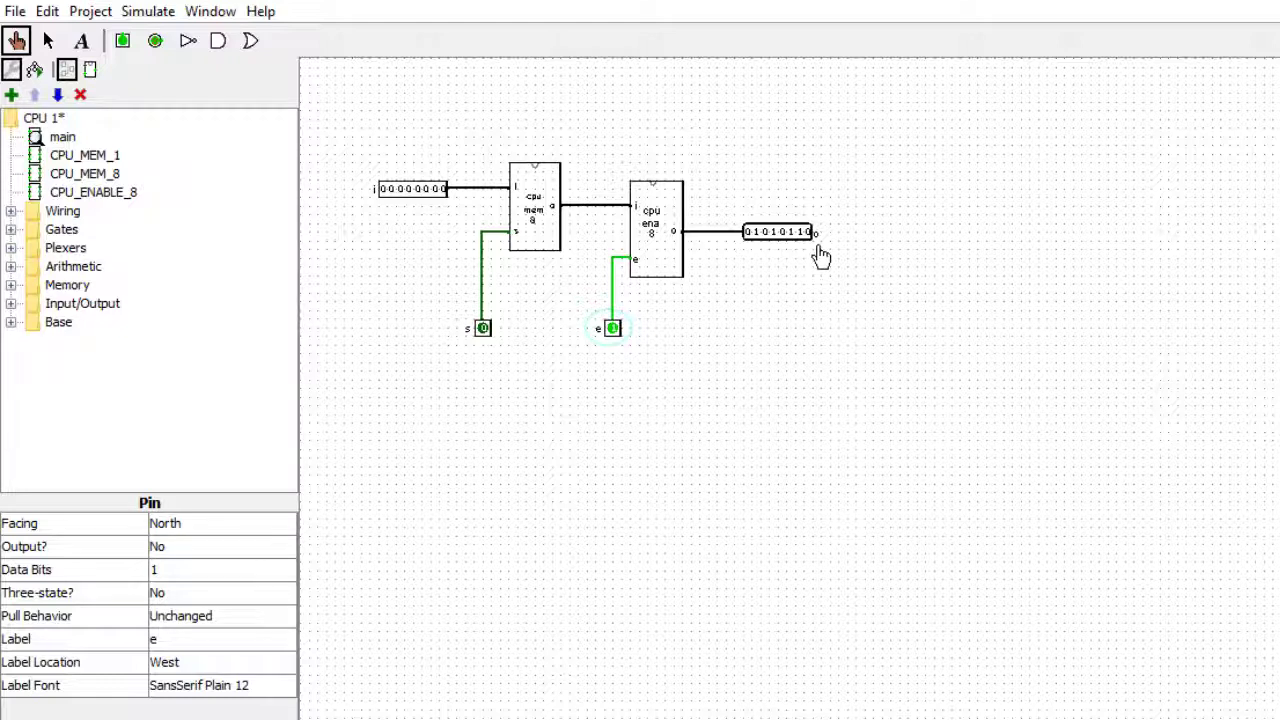
pyautogui.click(612, 330)
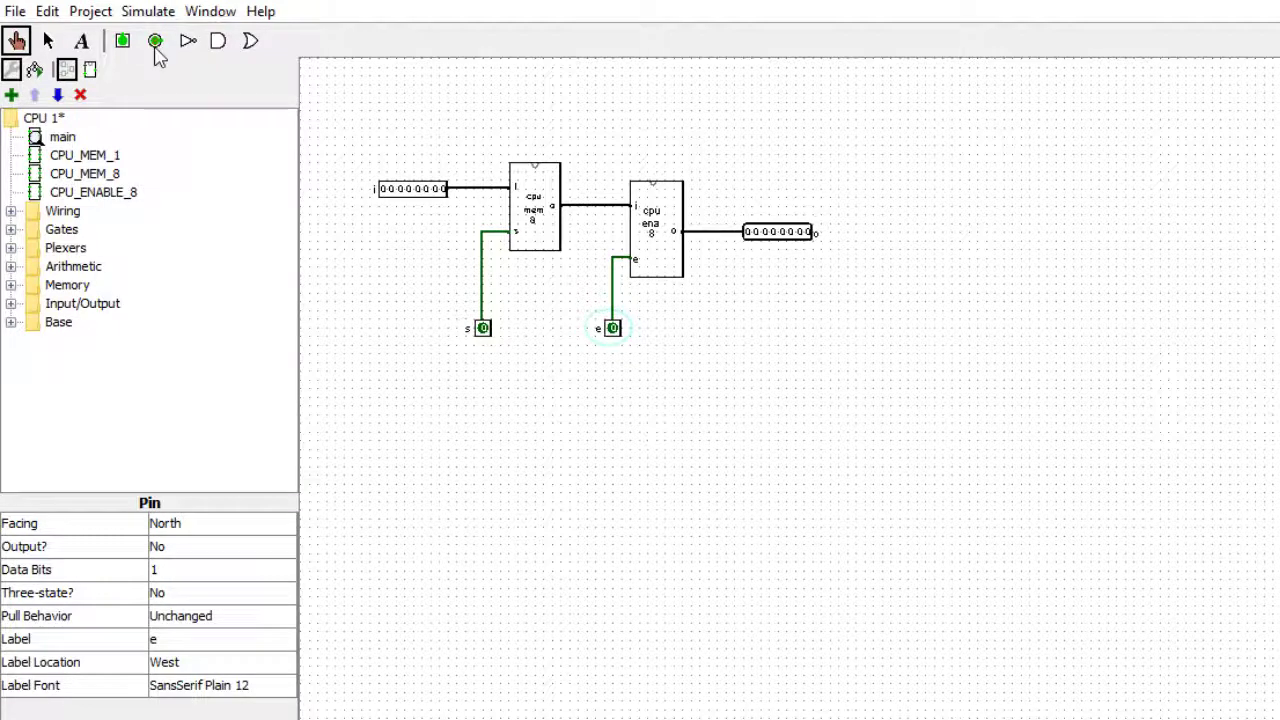
pyautogui.click(92, 14)
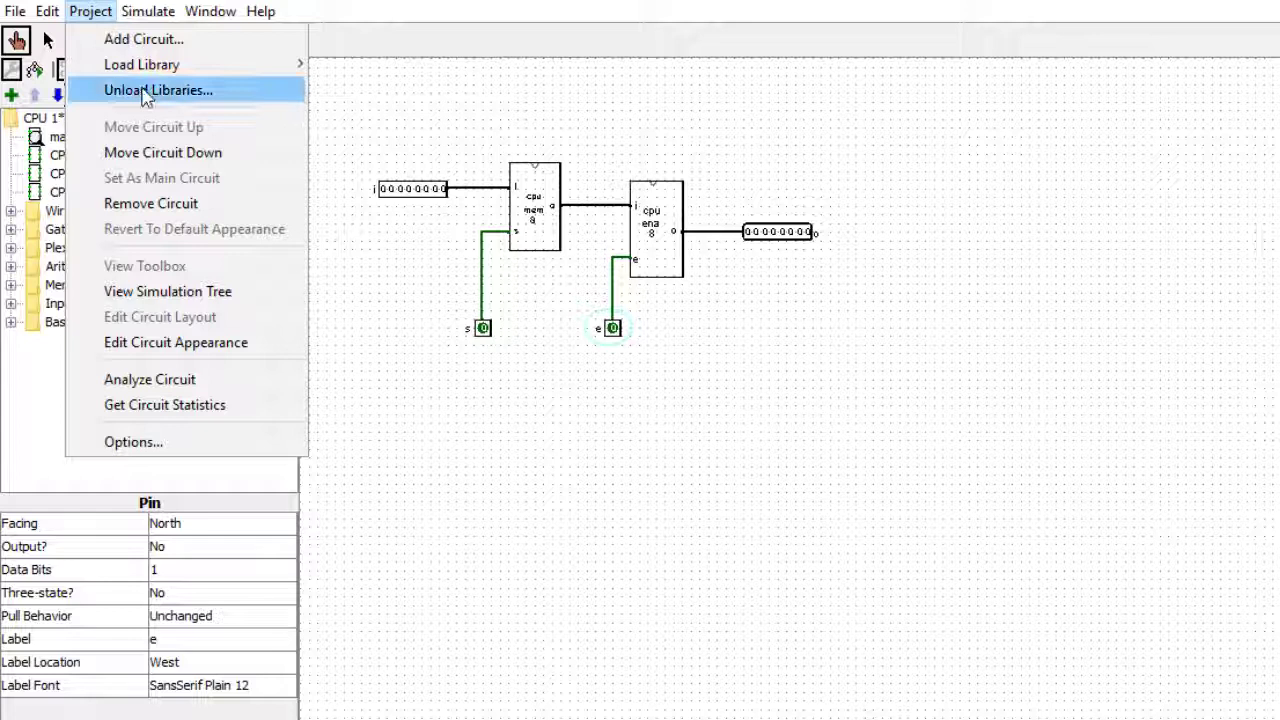
# Step: Cut all components out of main and paste them into the new CPU_REG_8 circuit
pyautogui.press('Escape')
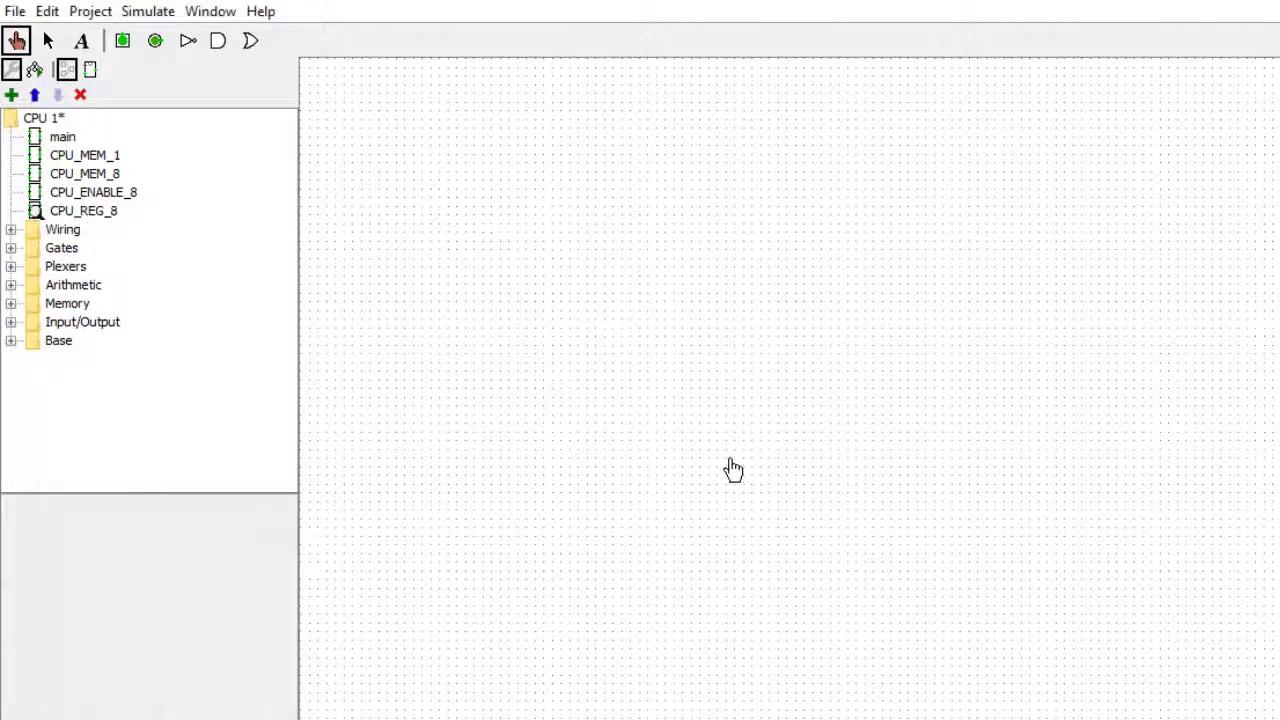
pyautogui.doubleClick(72, 141)
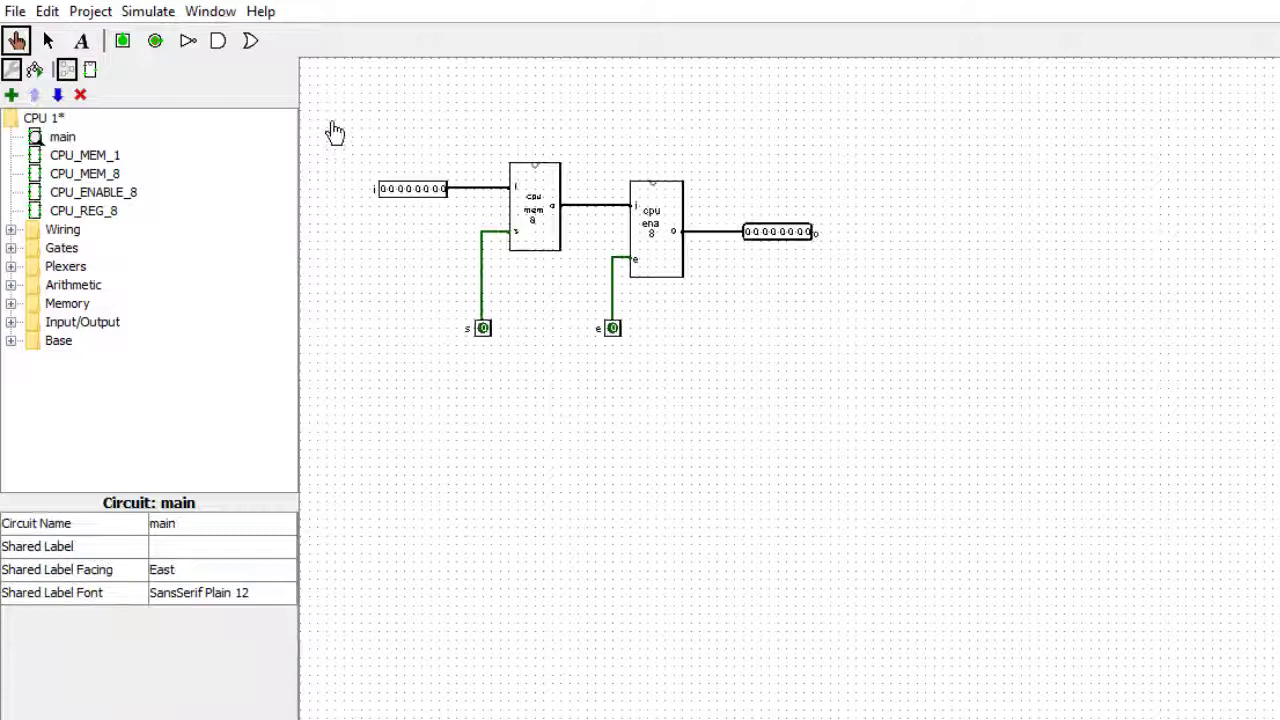
pyautogui.click(48, 40)
pyautogui.moveTo(332, 133); pyautogui.dragTo(889, 449)
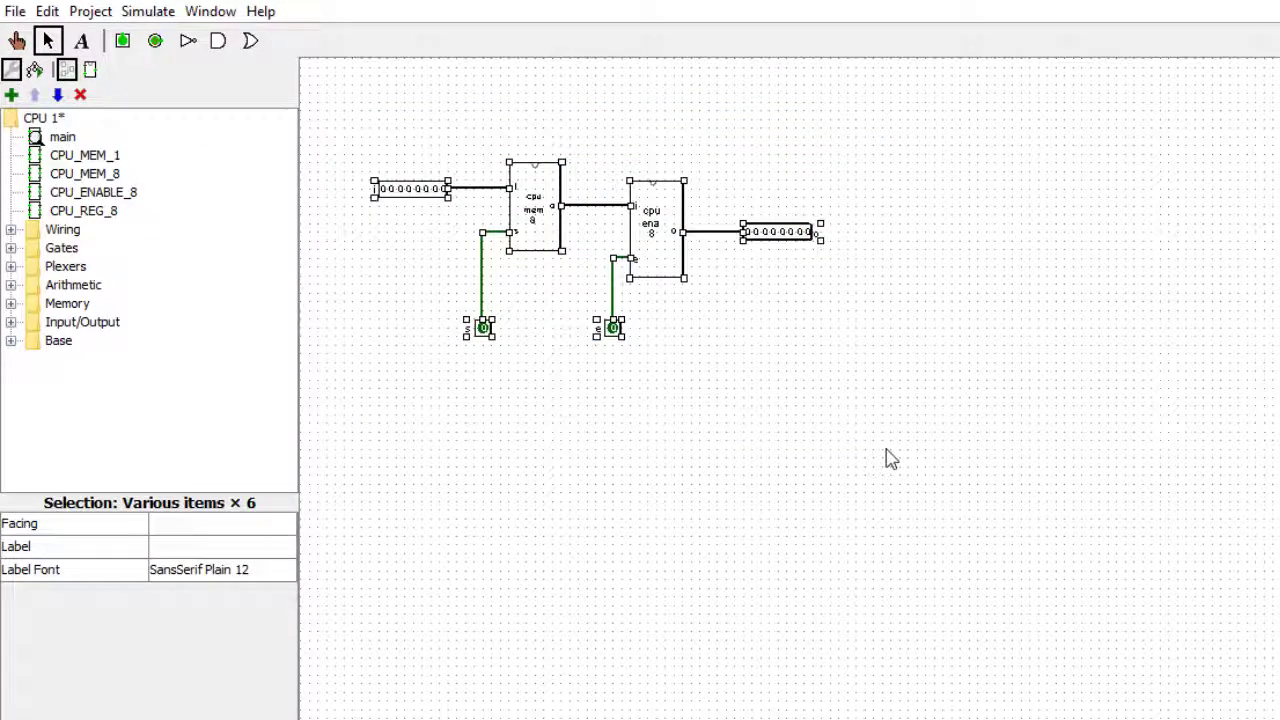
pyautogui.hotkey('ctrl', 'x')
pyautogui.click(84, 212)
pyautogui.doubleClick(86, 214)
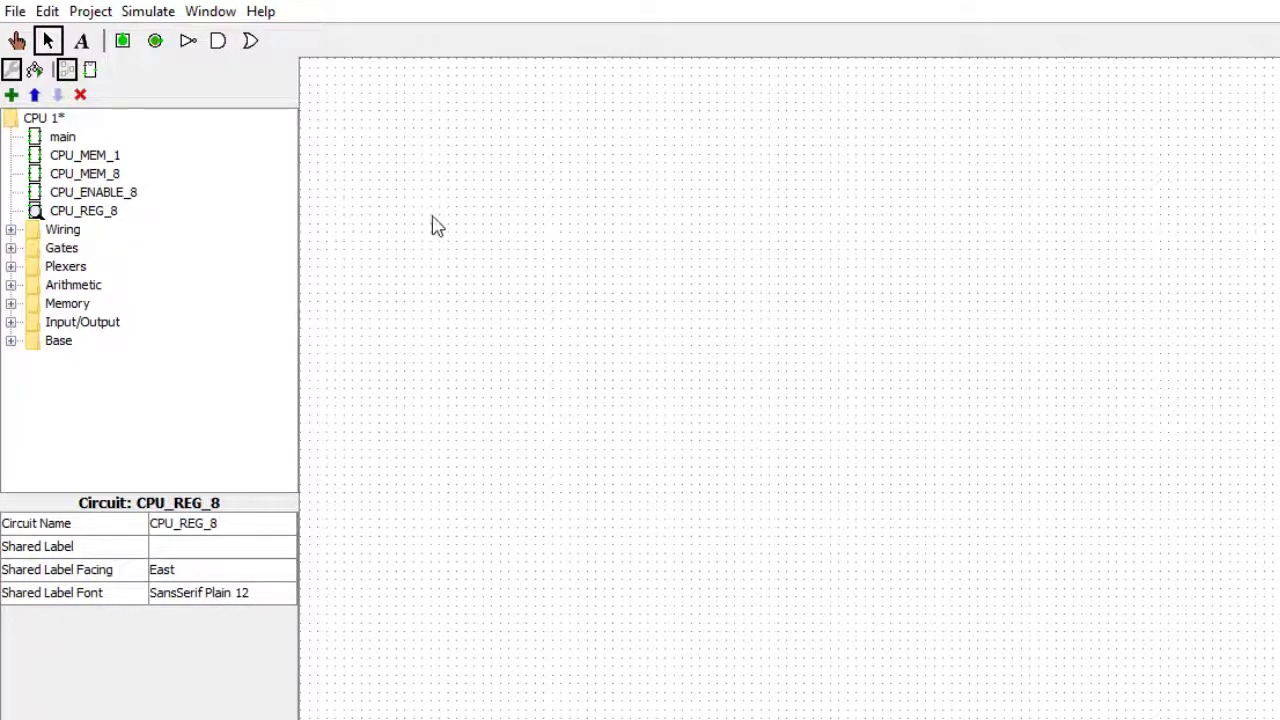
pyautogui.hotkey('ctrl', 'v')
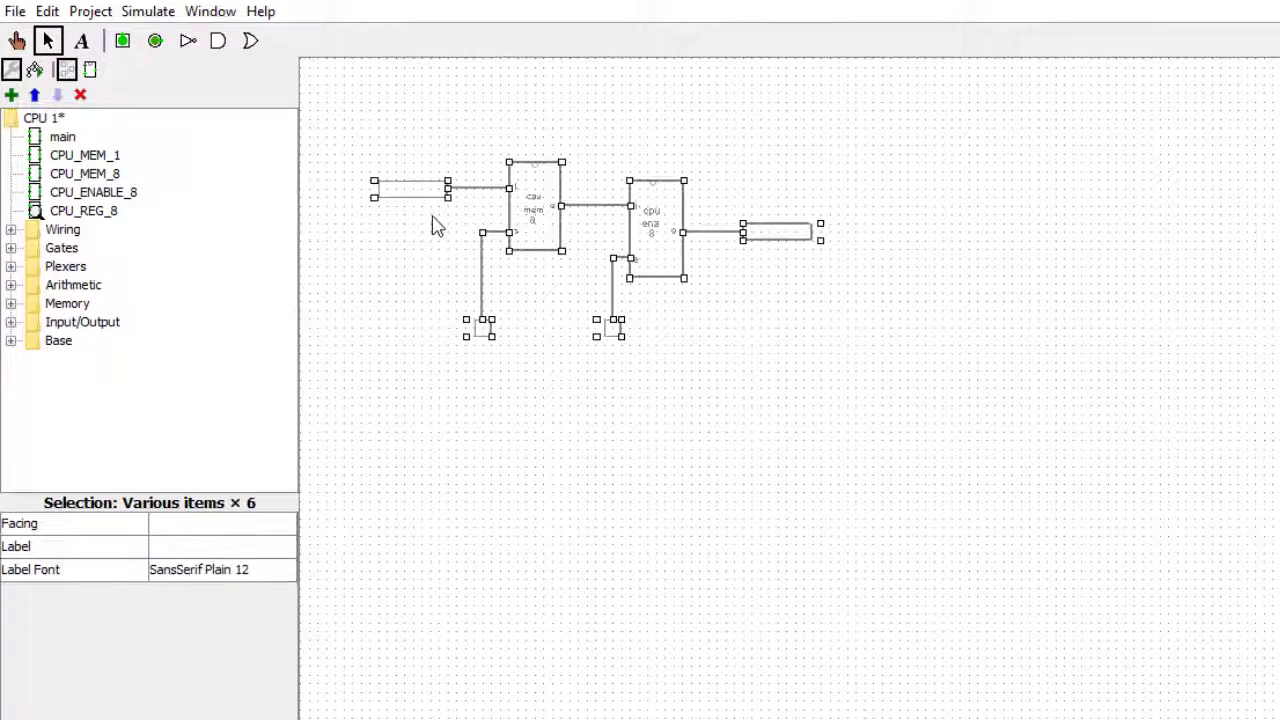
pyautogui.click(474, 414)
# Step: In CPU_REG_8's appearance editor, draw a large rectangle to the right of the small default box
pyautogui.rightClick(88, 212)
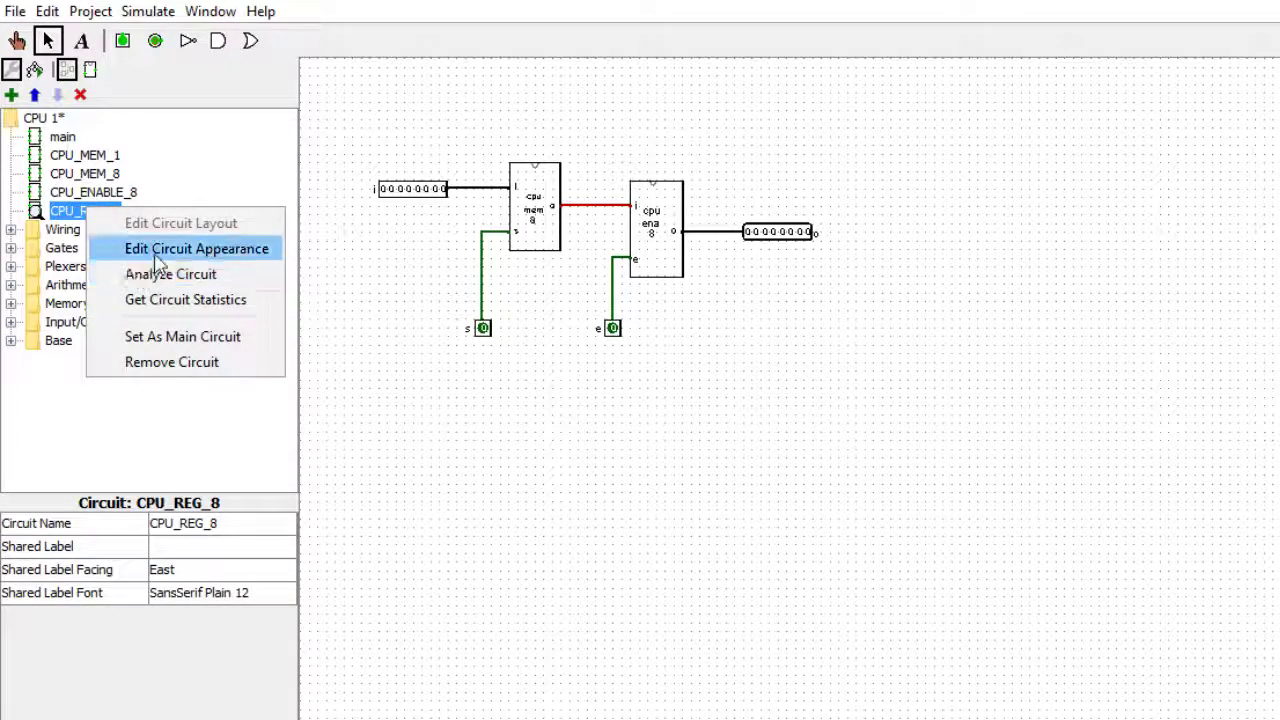
pyautogui.click(180, 249)
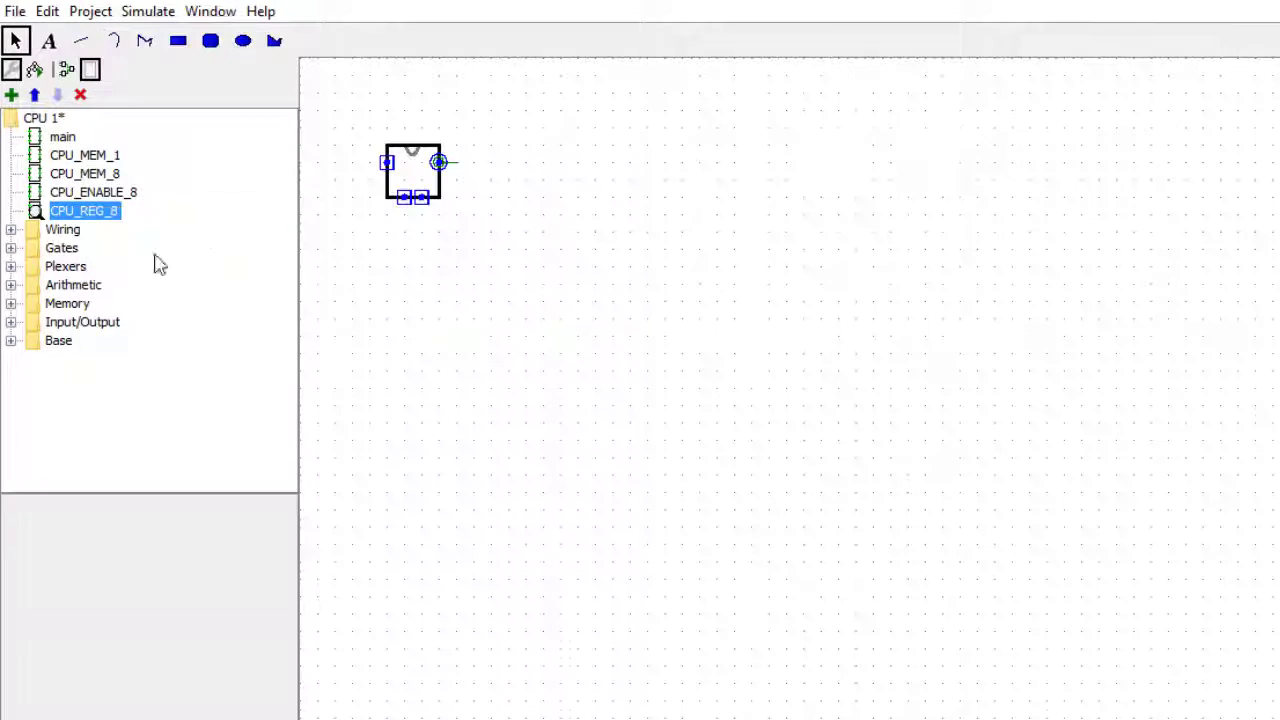
pyautogui.click(178, 42)
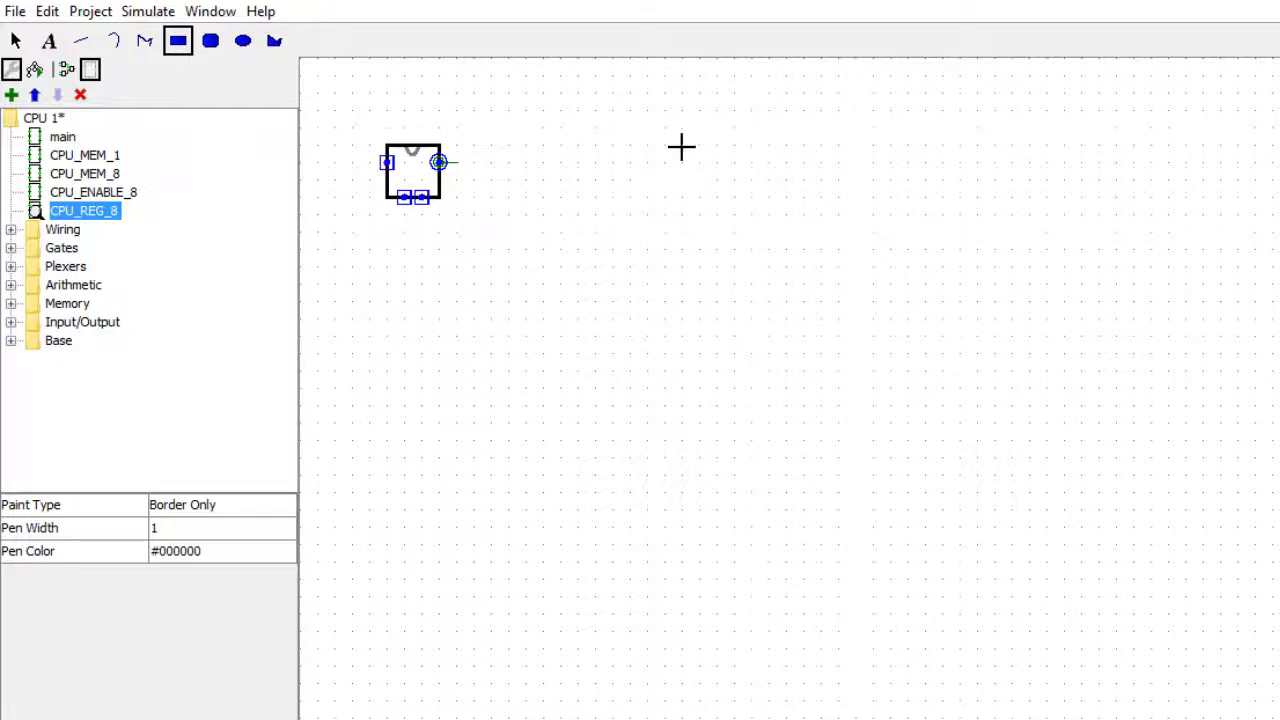
pyautogui.moveTo(681, 143)
pyautogui.mouseDown()
pyautogui.moveTo(694, 268)
pyautogui.moveTo(891, 289)
pyautogui.mouseUp()
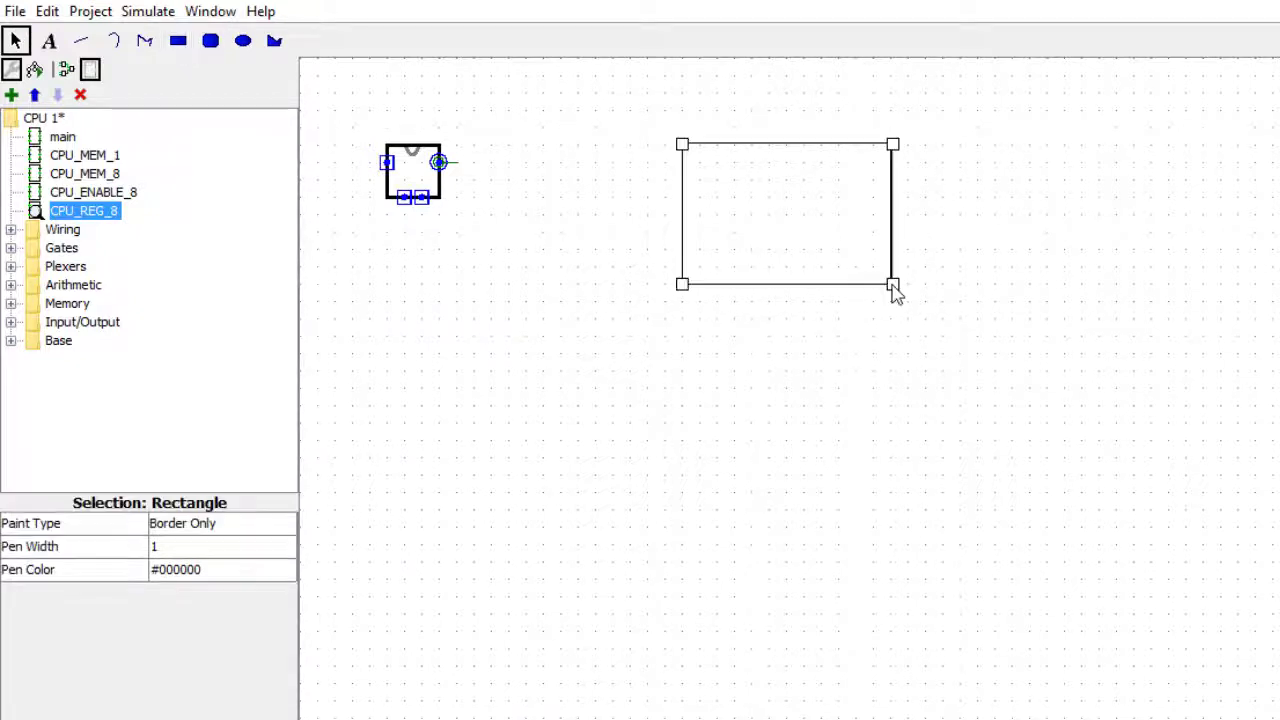
pyautogui.click(816, 345)
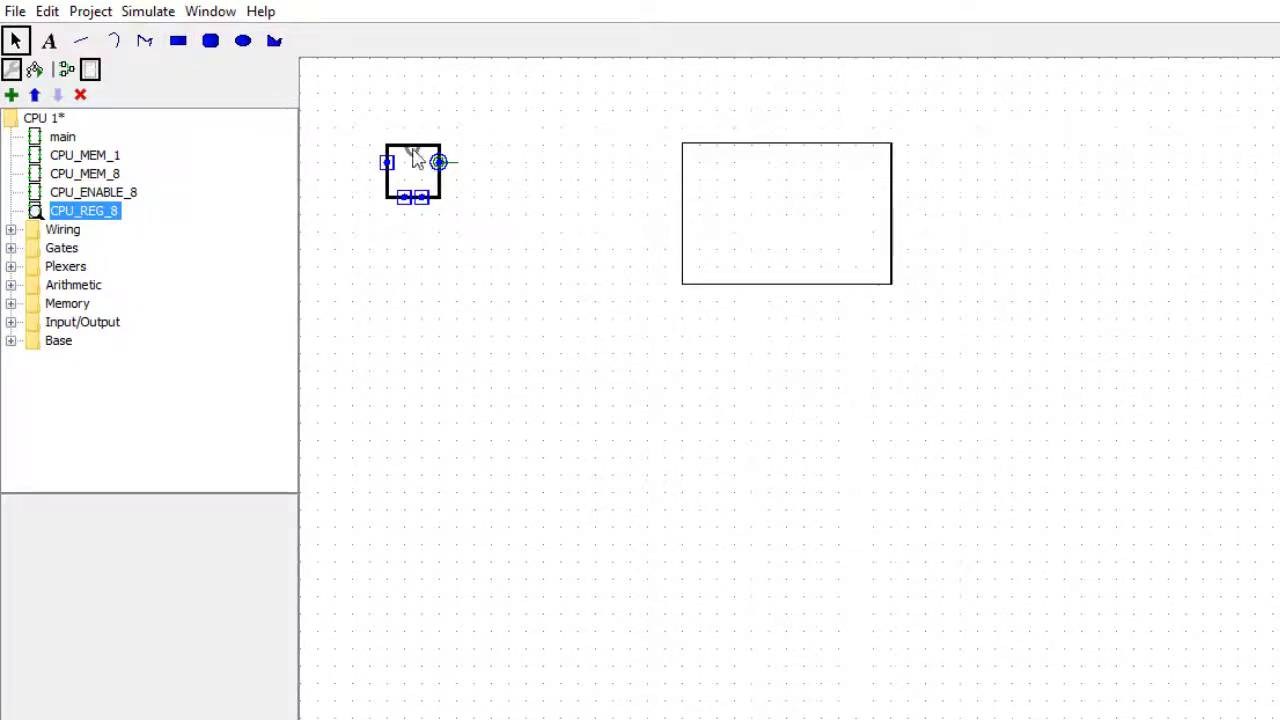
pyautogui.click(416, 160)
# Step: Move the notch curve and the output port from the small box onto the large rectangle
pyautogui.click(420, 160)
pyautogui.moveTo(420, 160); pyautogui.dragTo(790, 154)
pyautogui.moveTo(443, 171); pyautogui.dragTo(891, 216)
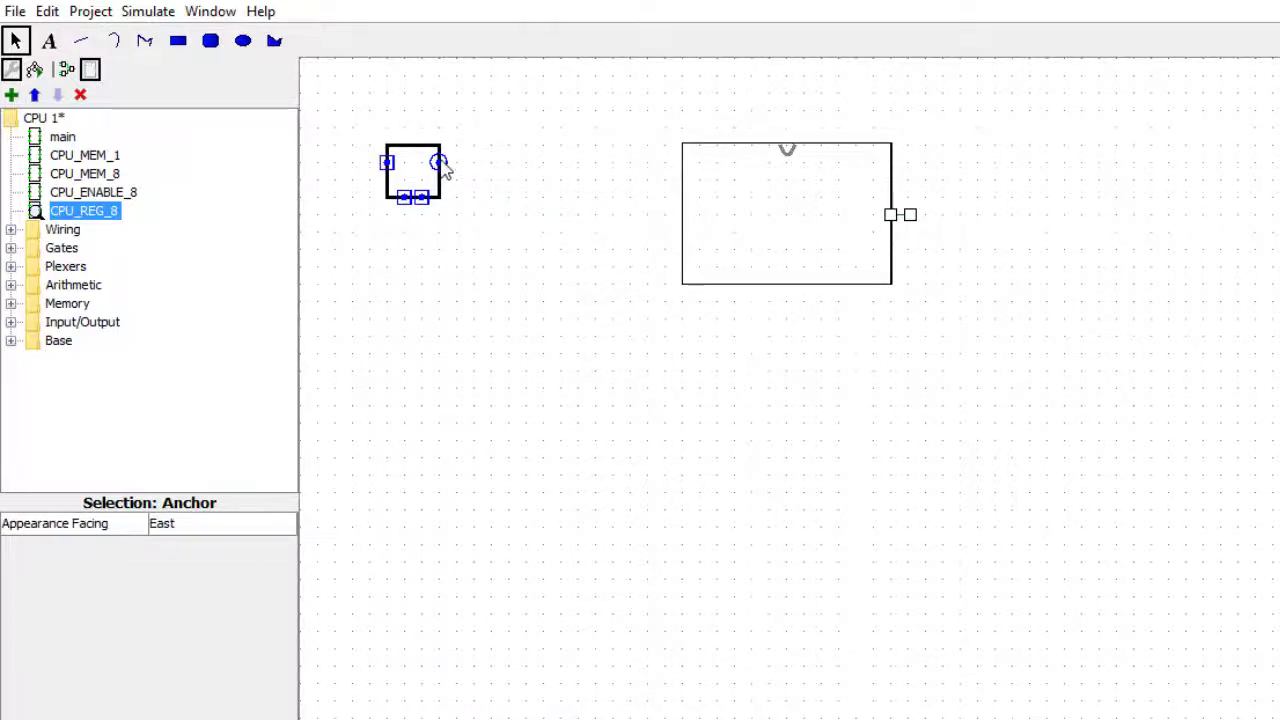
pyautogui.moveTo(443, 168); pyautogui.dragTo(891, 215)
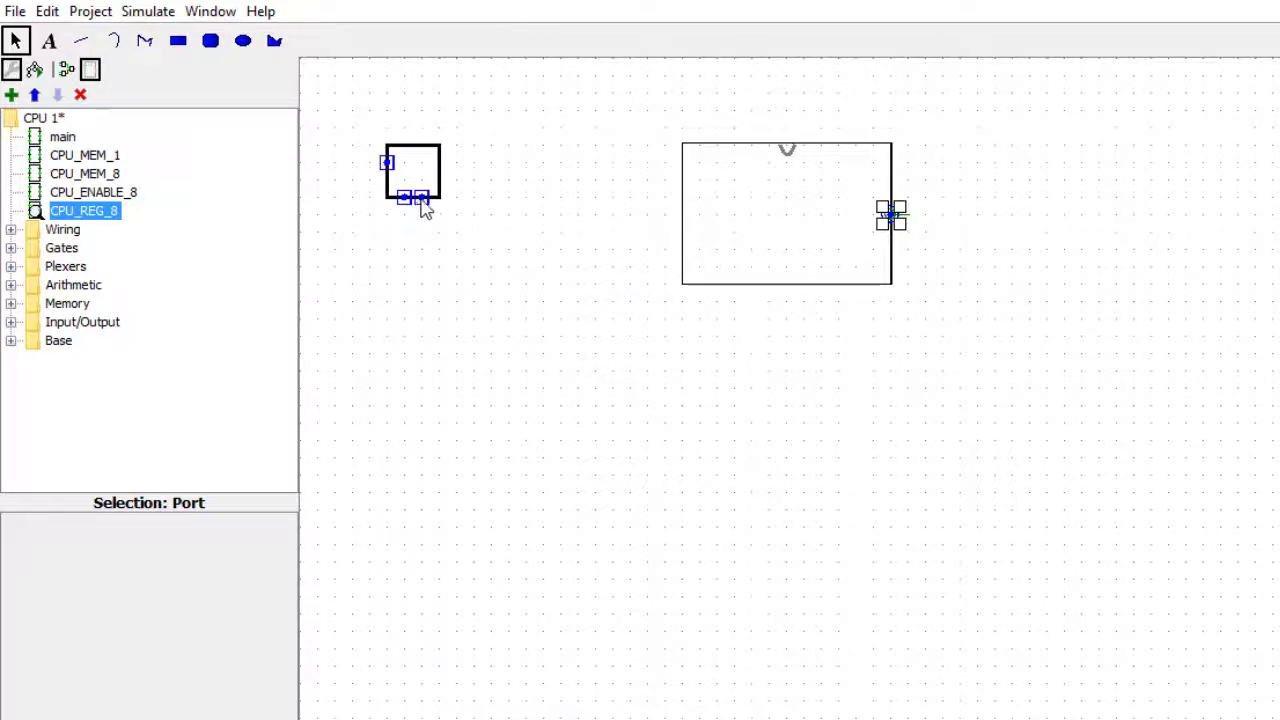
# Step: Move the two bottom ports and the input port onto the large rectangle's bottom and left edges
pyautogui.click(422, 204)
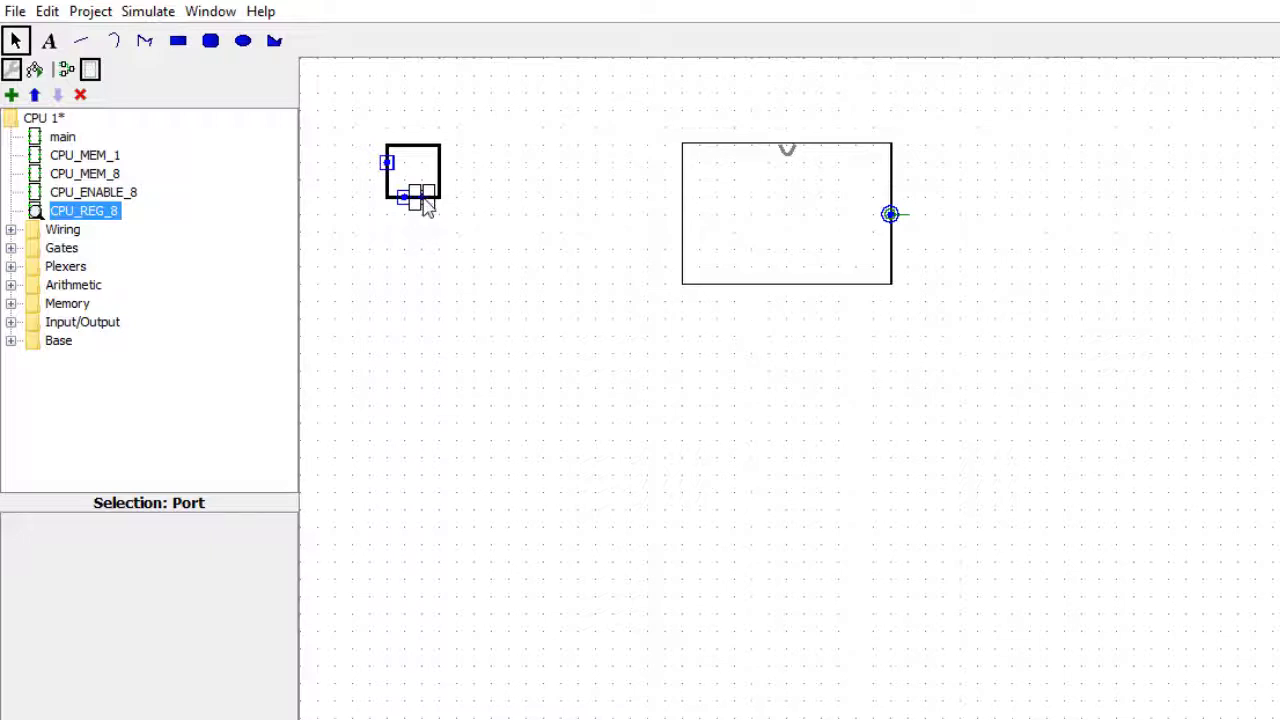
pyautogui.moveTo(427, 203); pyautogui.dragTo(809, 297)
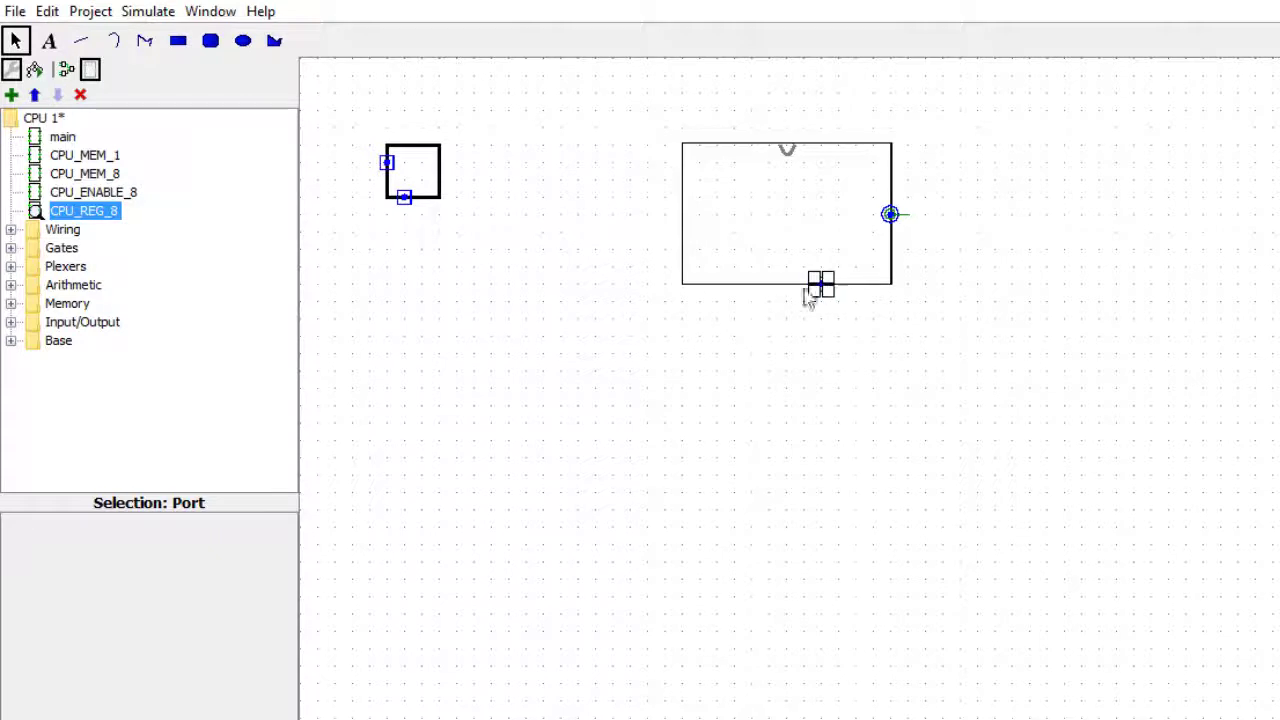
pyautogui.click(409, 203)
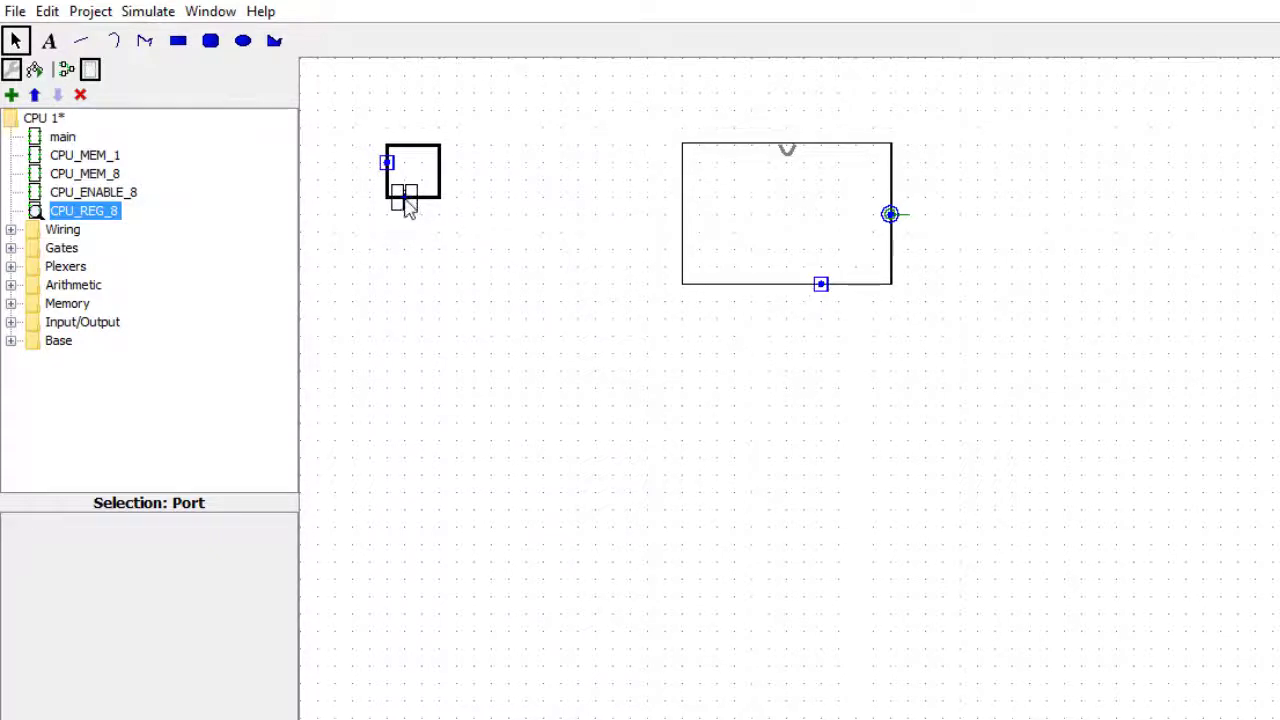
pyautogui.moveTo(407, 205); pyautogui.dragTo(757, 291)
pyautogui.moveTo(388, 163); pyautogui.dragTo(686, 223)
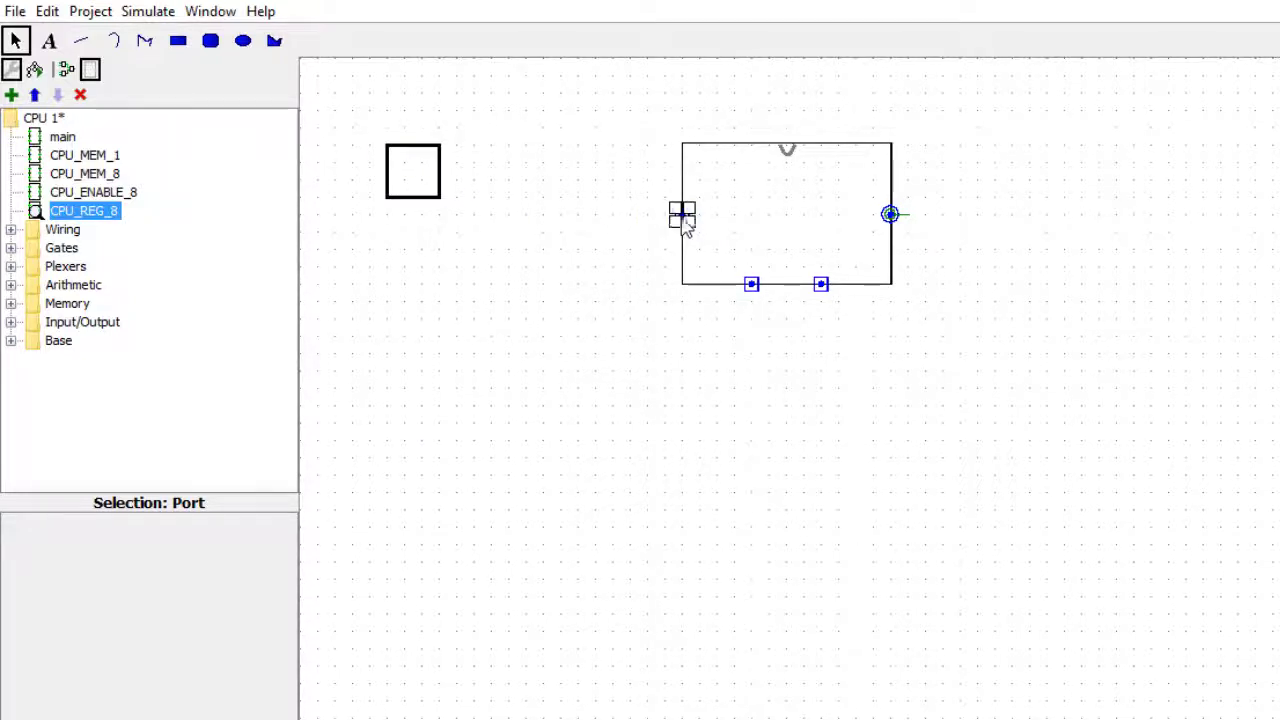
# Step: Delete the now-empty small default box
pyautogui.click(428, 188)
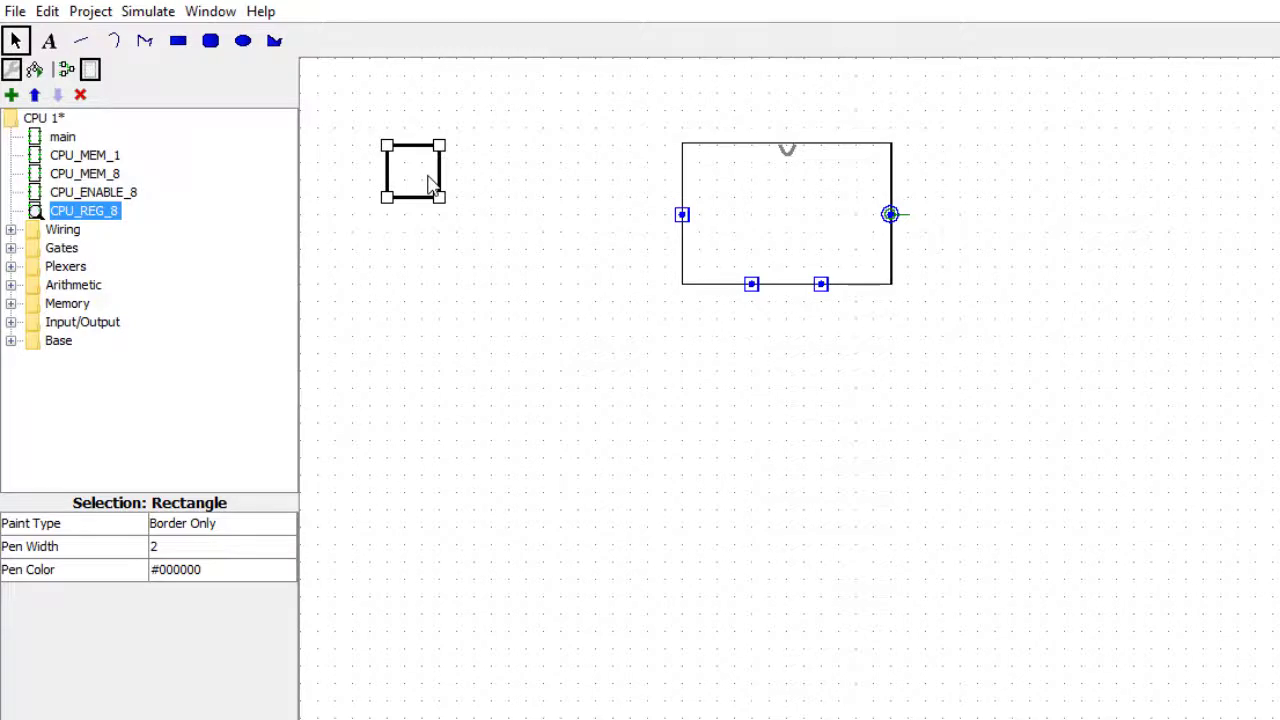
pyautogui.press('Delete')
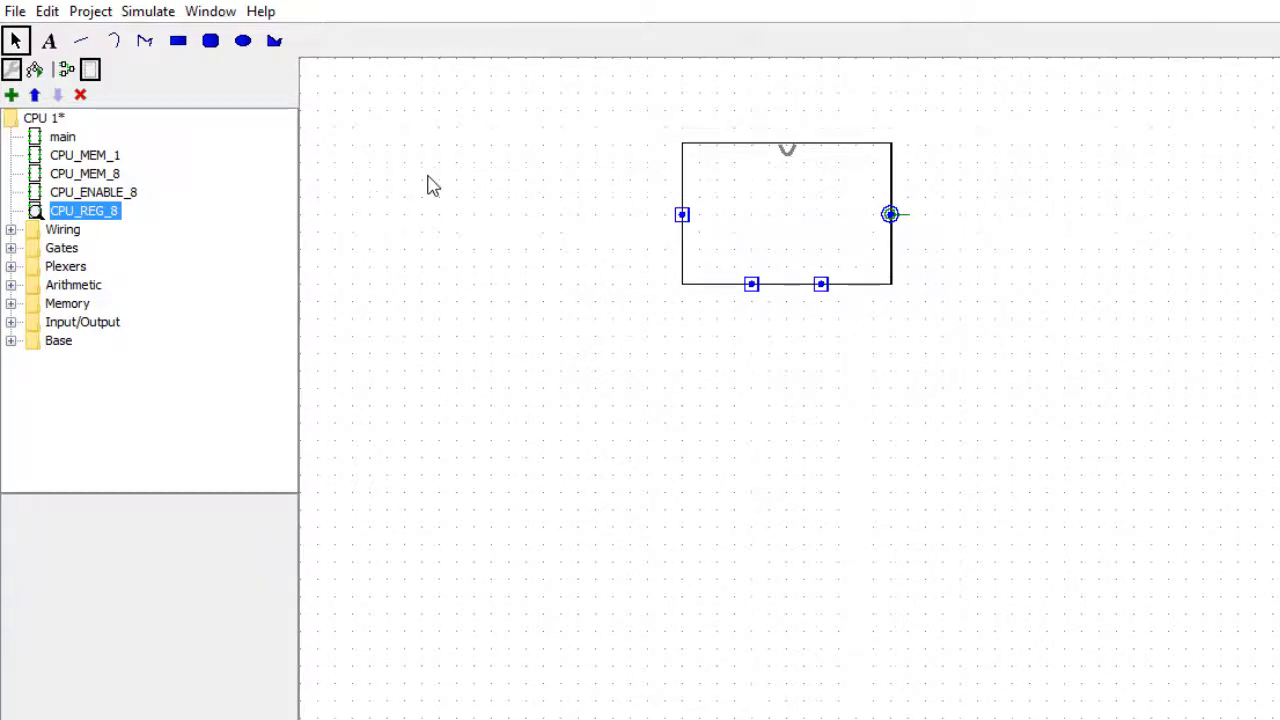
pyautogui.click(48, 41)
# Step: Add text labels i, s, e and o on the appearance canvas
pyautogui.click(554, 485)
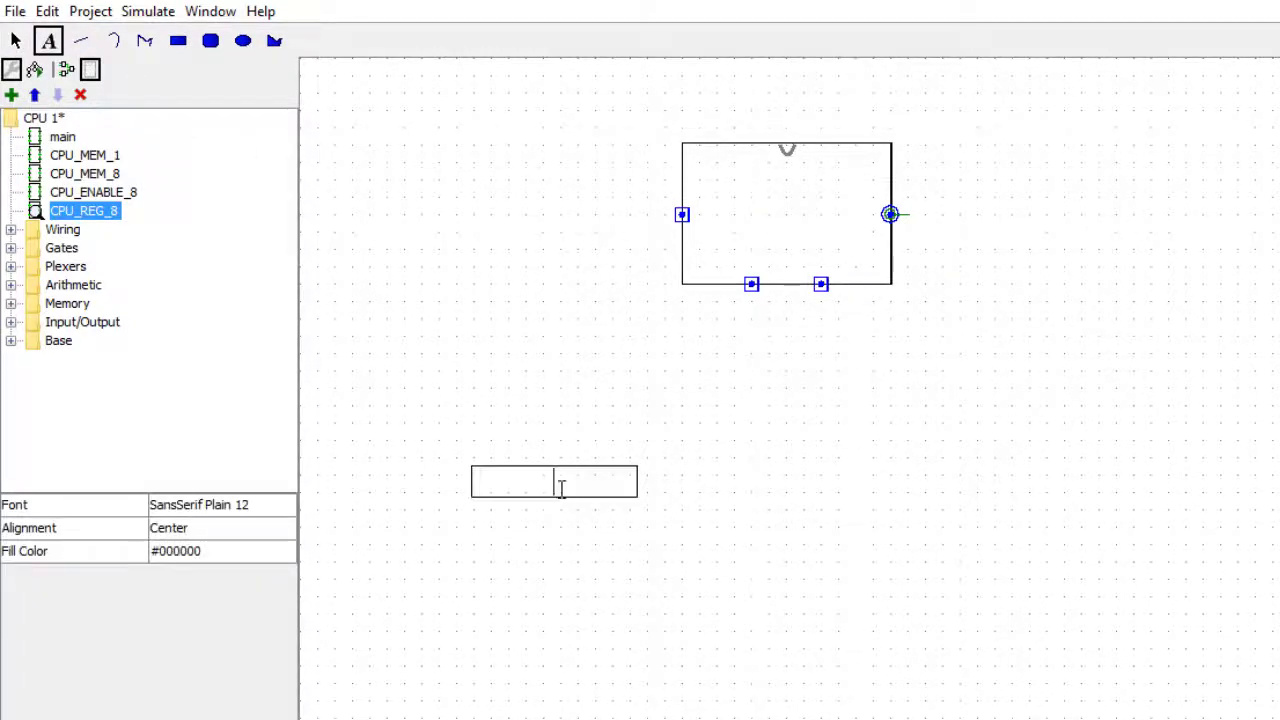
pyautogui.click(577, 562)
pyautogui.write('s')
pyautogui.click(572, 600)
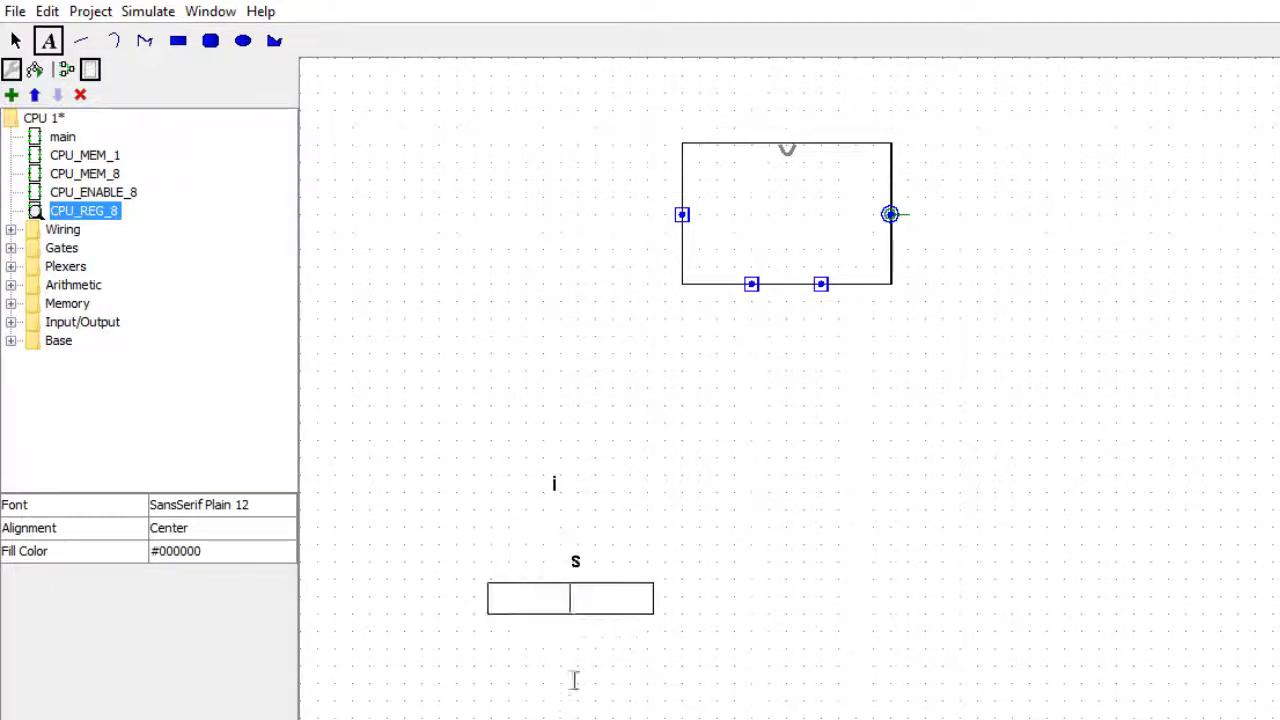
pyautogui.click(589, 680)
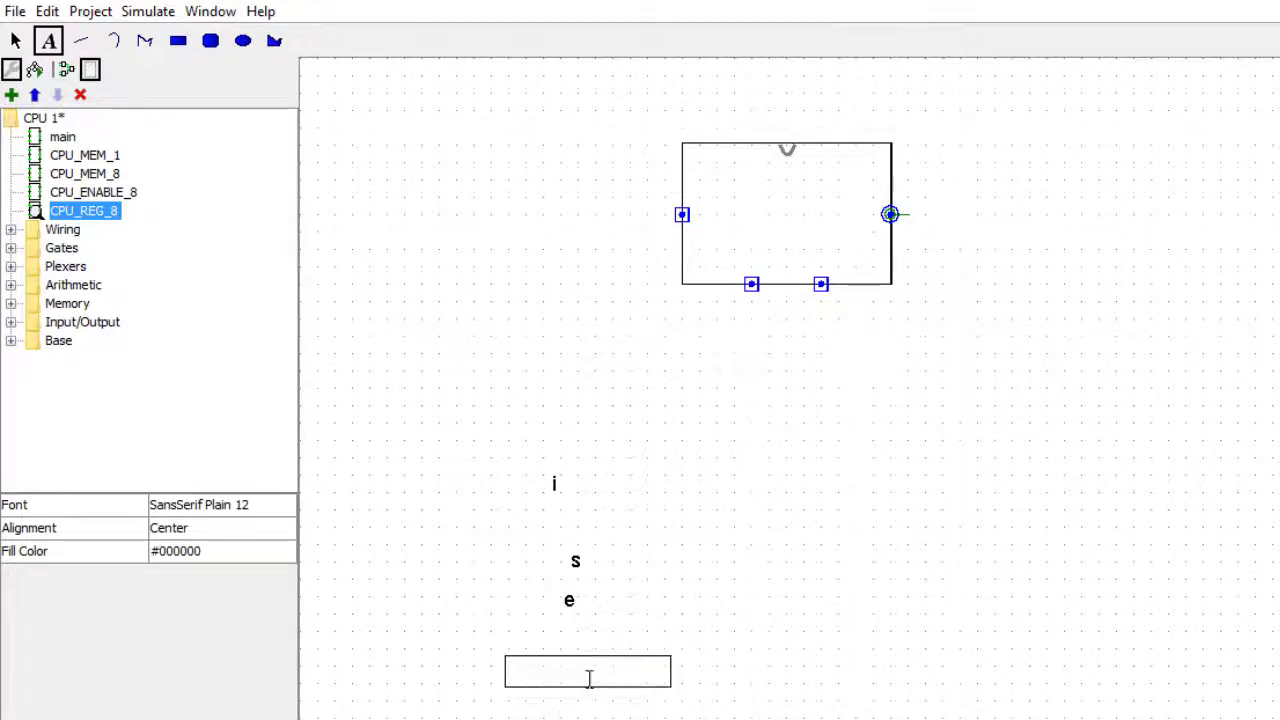
pyautogui.click(782, 716)
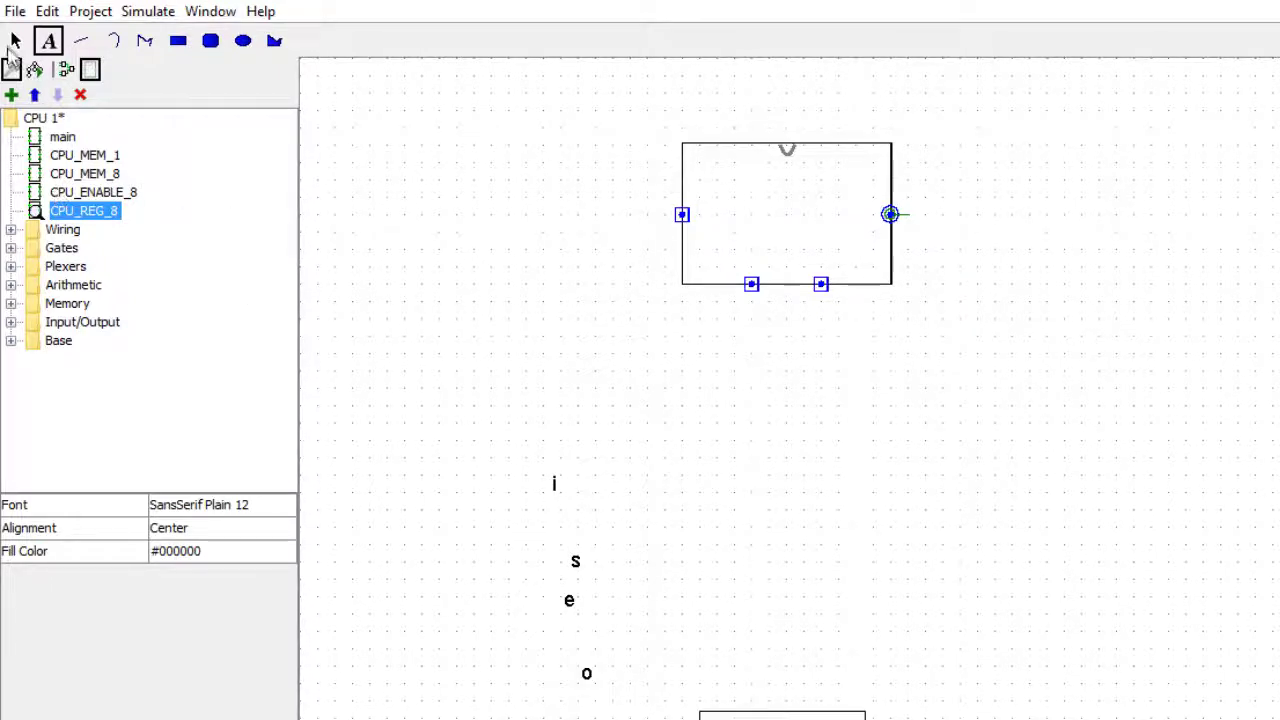
pyautogui.click(15, 41)
# Step: Place the i label by the left pin, o by the right pin, and s and e above the bottom pins
pyautogui.moveTo(556, 483); pyautogui.dragTo(712, 221)
pyautogui.moveTo(590, 677); pyautogui.dragTo(877, 222)
pyautogui.moveTo(575, 561); pyautogui.dragTo(735, 317)
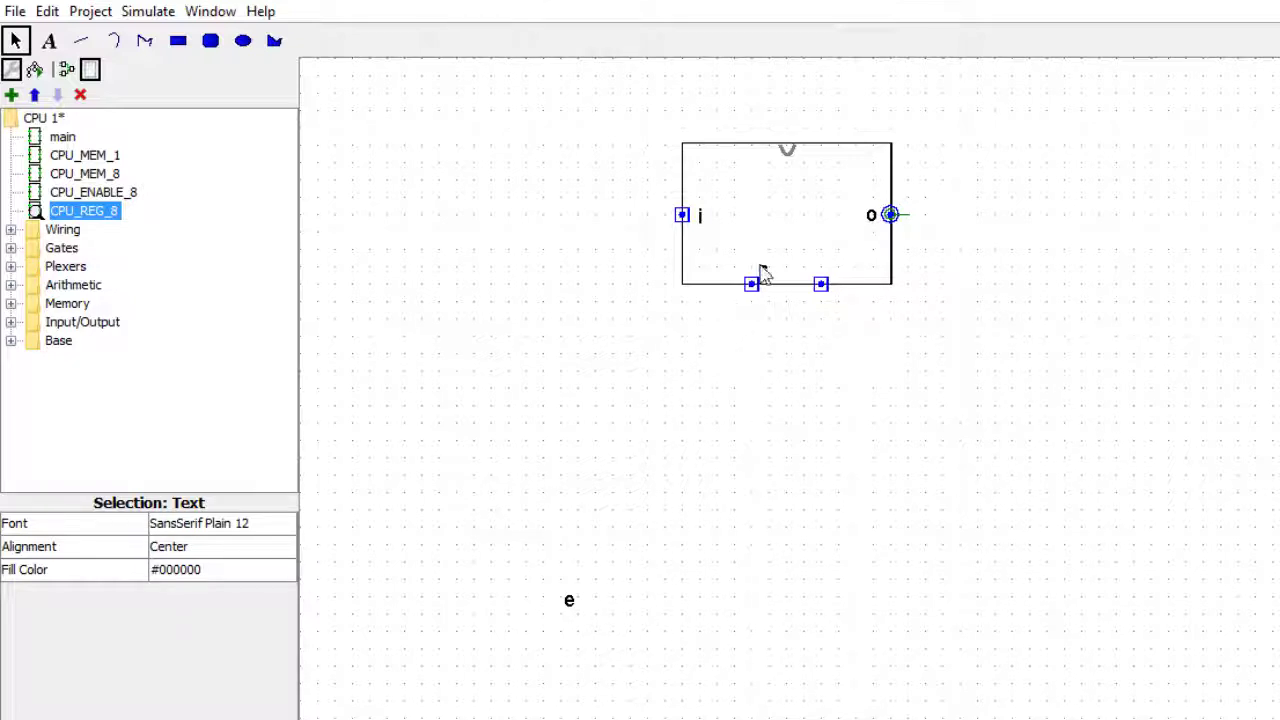
pyautogui.moveTo(752, 266); pyautogui.dragTo(753, 265)
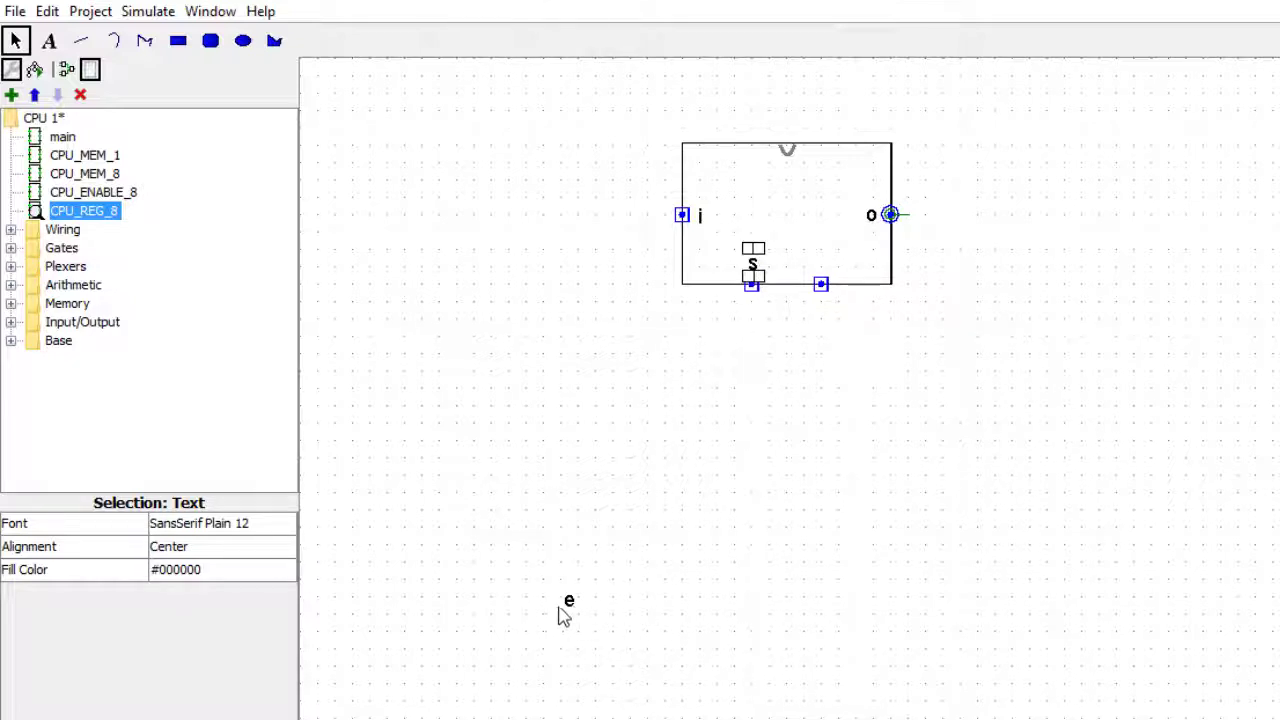
pyautogui.moveTo(570, 607); pyautogui.dragTo(823, 268)
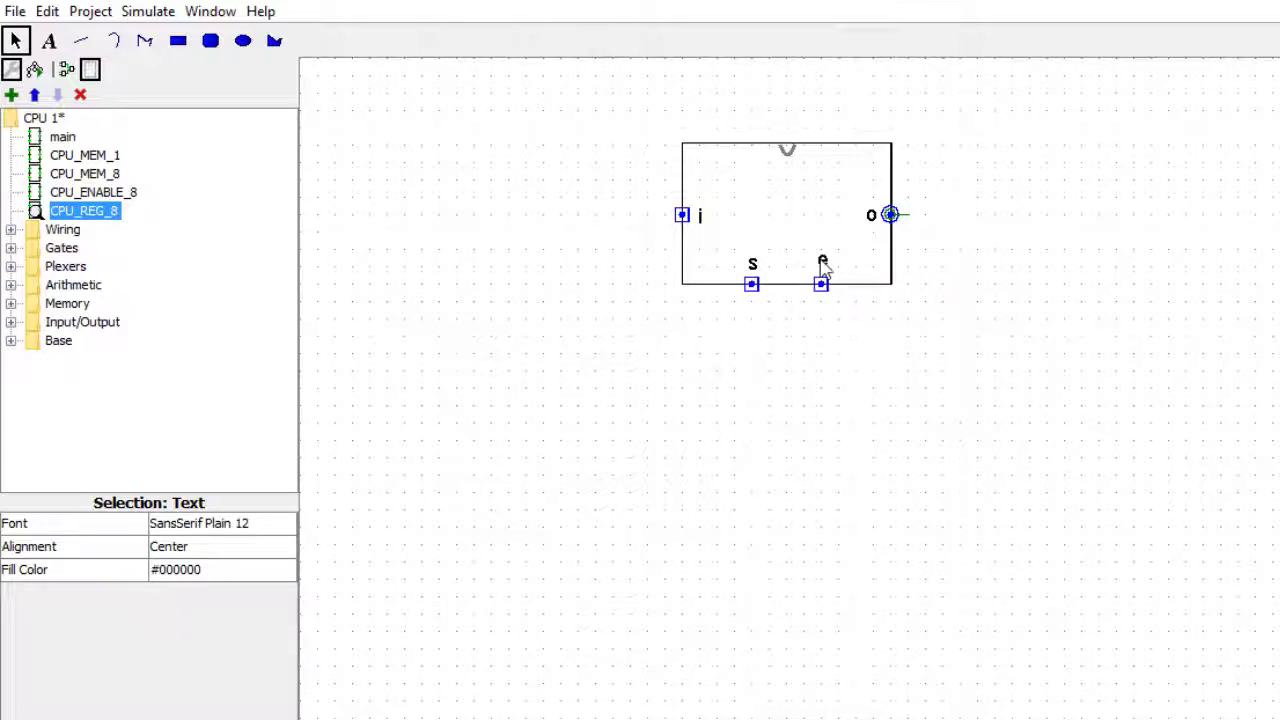
pyautogui.click(754, 408)
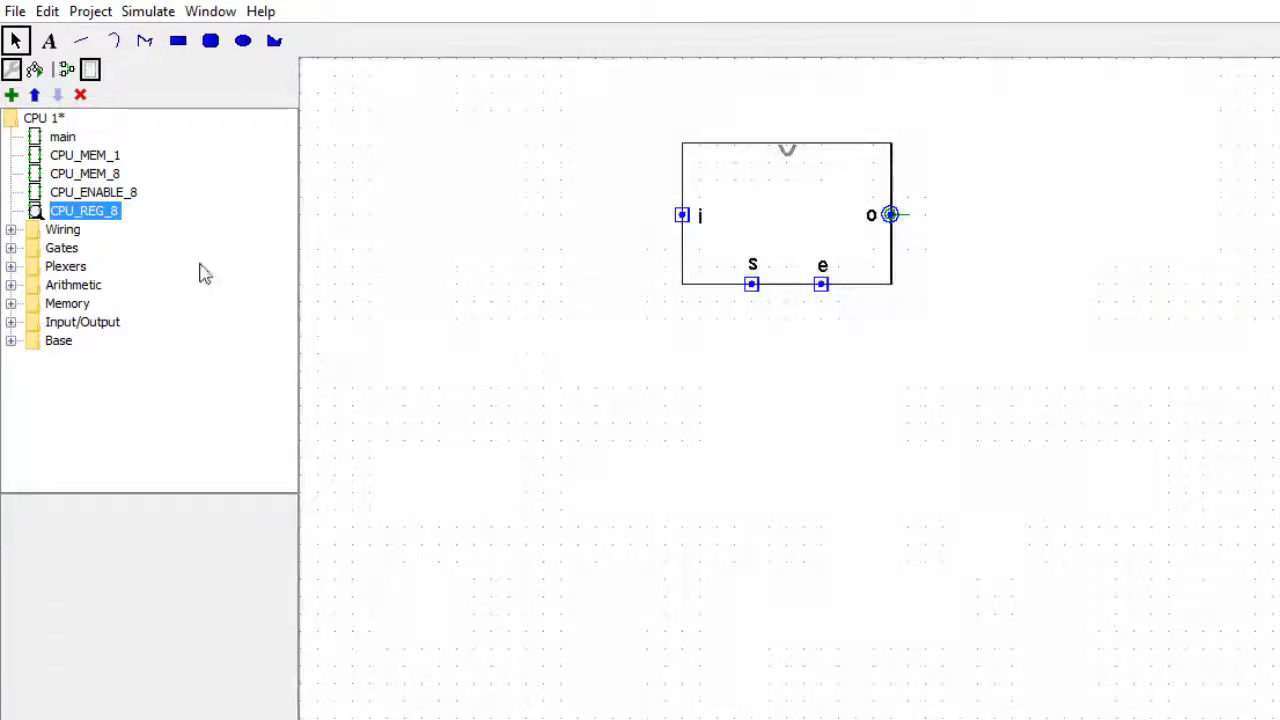
pyautogui.click(49, 40)
pyautogui.click(552, 550)
# Step: Add a 'cpu' label and stack cpu, reg and 8 in the centre of the box
pyautogui.write('cpu')
pyautogui.press('Return')
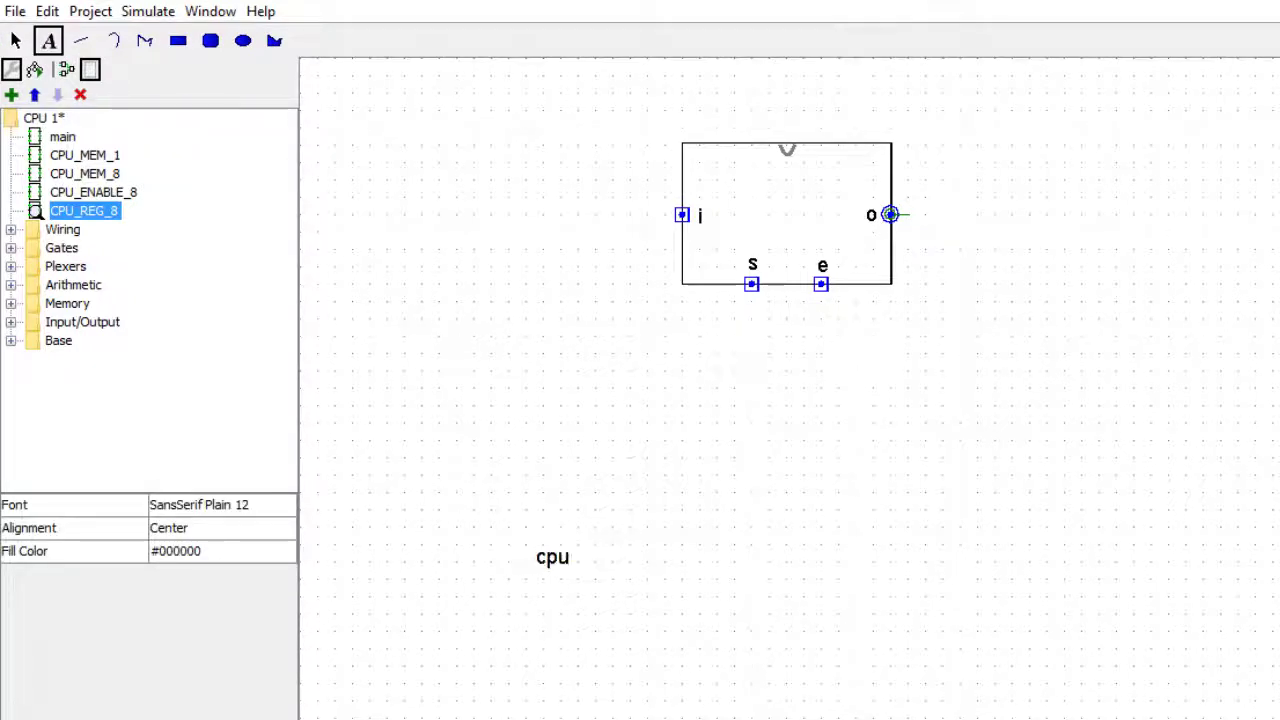
pyautogui.click(15, 40)
pyautogui.moveTo(540, 558); pyautogui.dragTo(789, 207)
pyautogui.moveTo(675, 334); pyautogui.dragTo(791, 226)
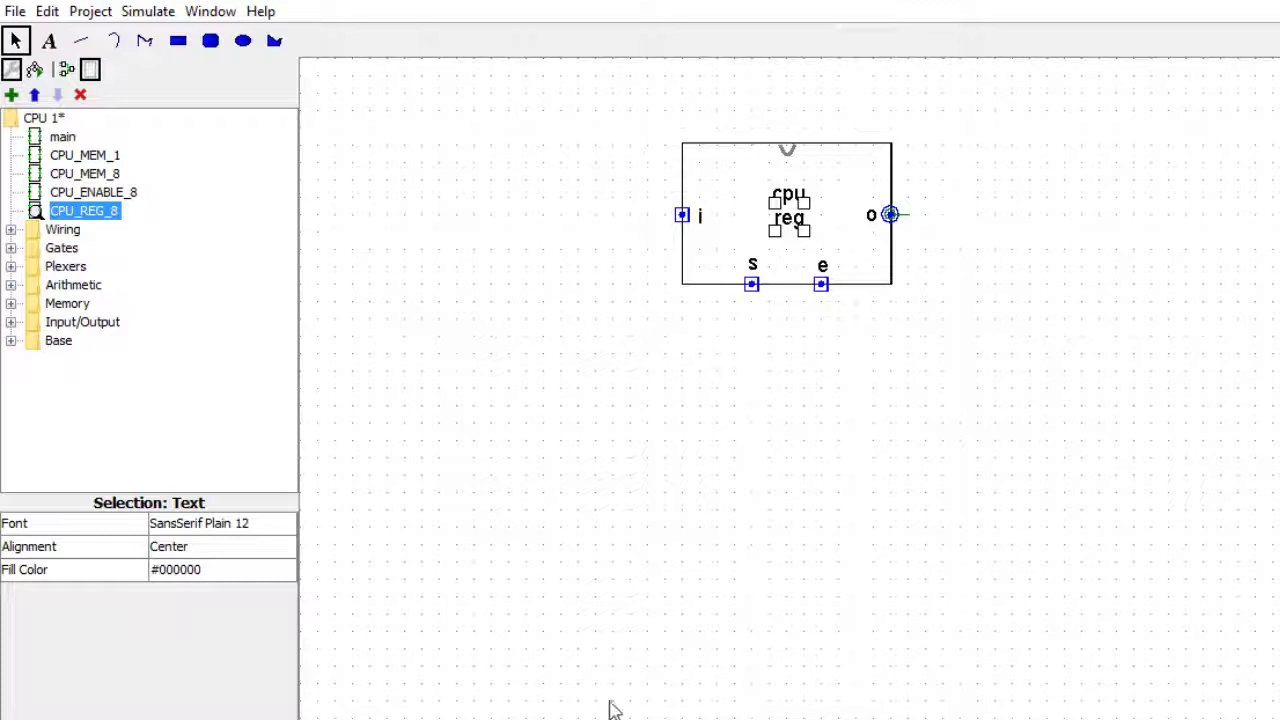
pyautogui.moveTo(612, 684); pyautogui.dragTo(789, 254)
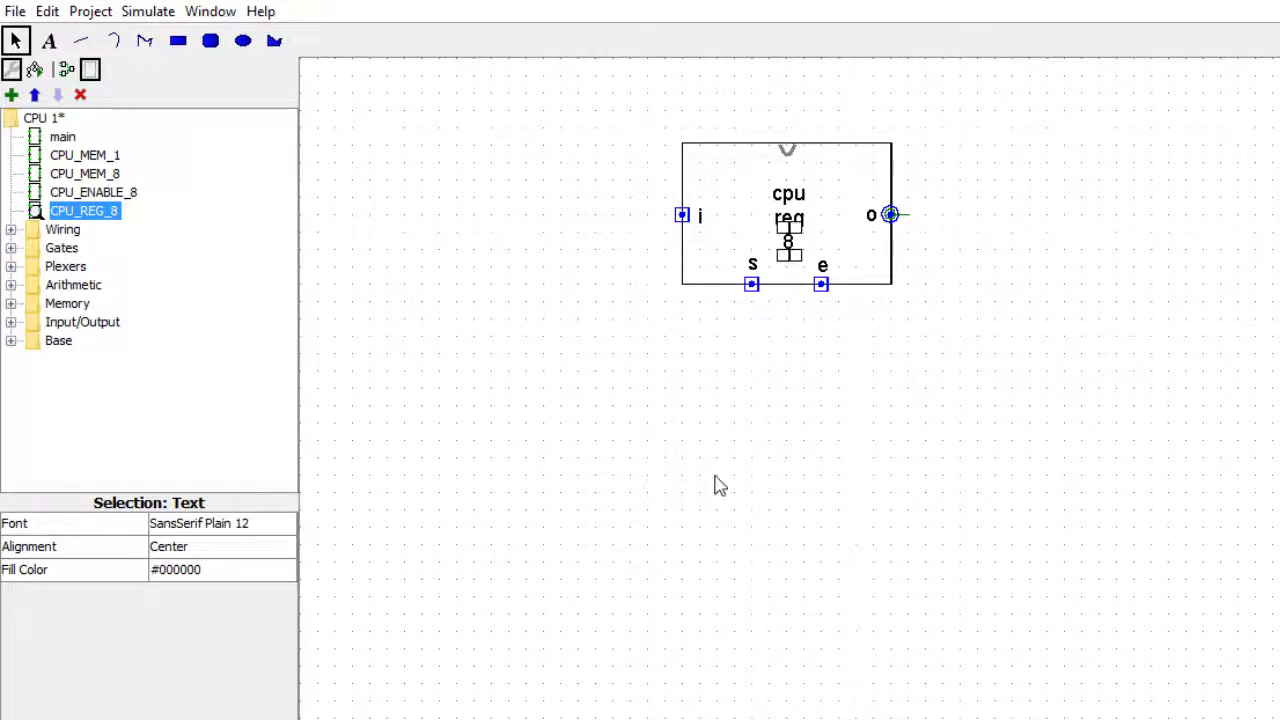
pyautogui.click(718, 484)
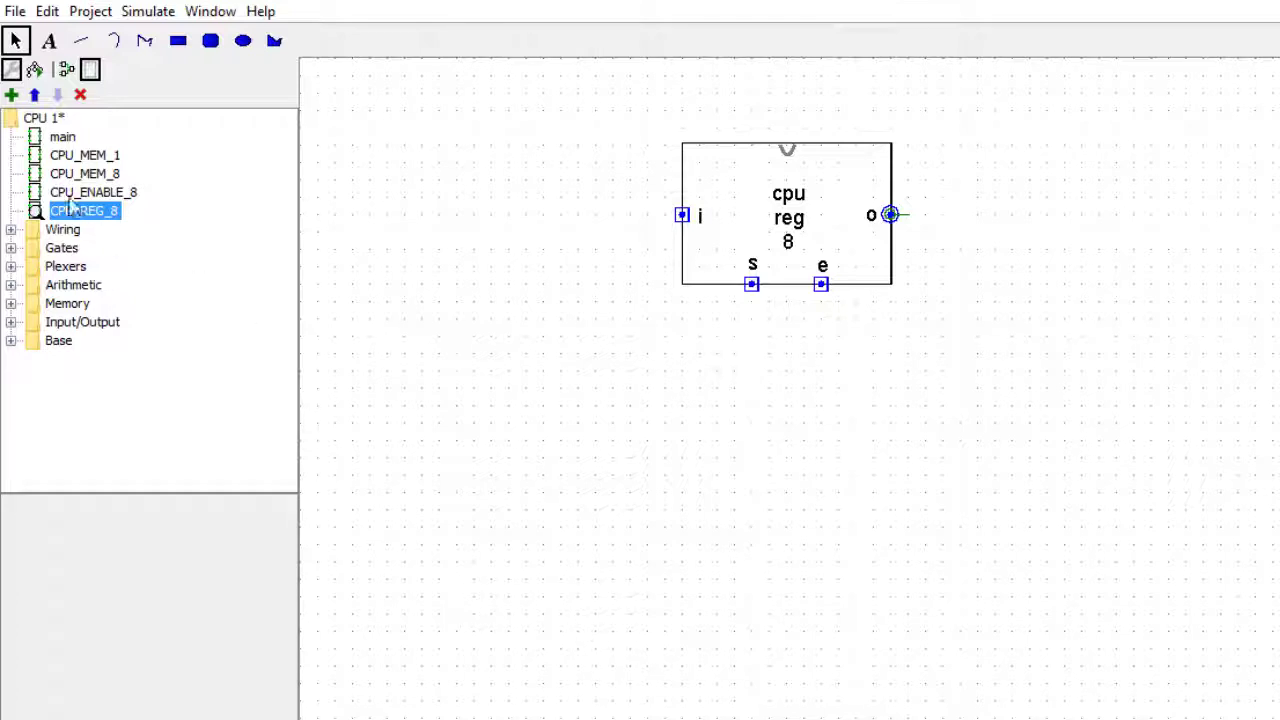
# Step: Open the now-empty main circuit for editing
pyautogui.click(58, 138)
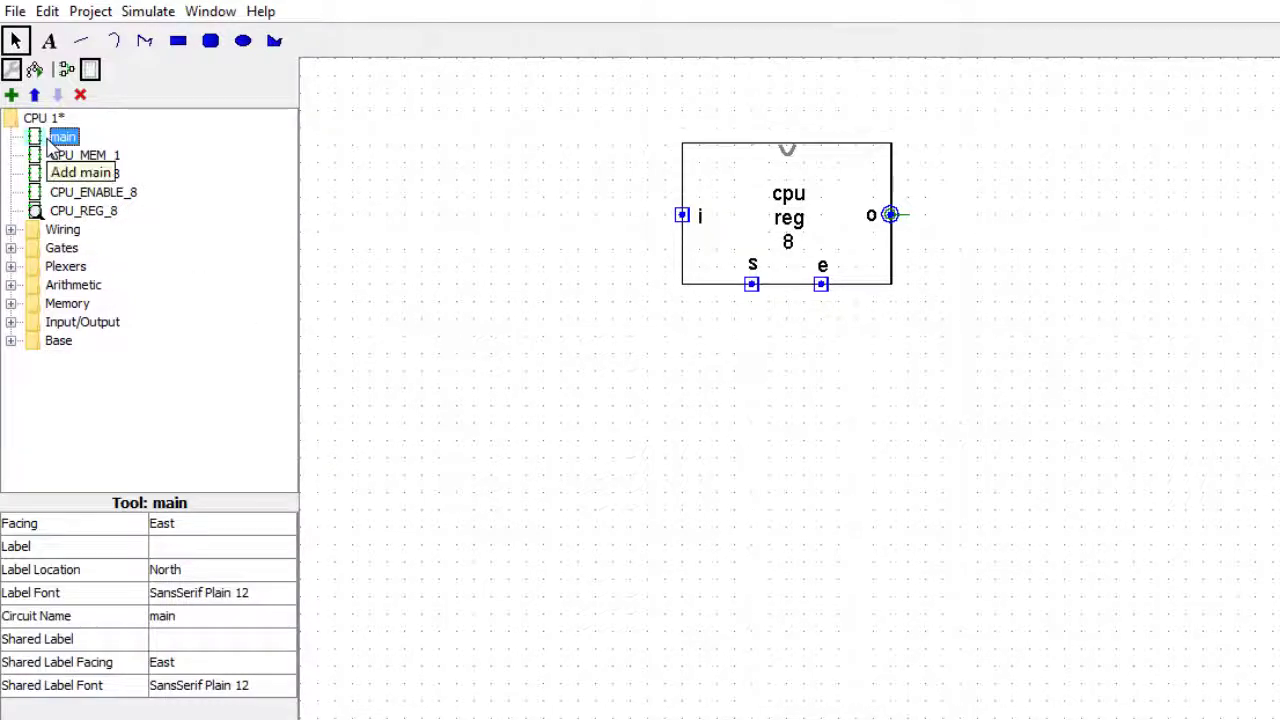
pyautogui.doubleClick(55, 140)
pyautogui.click(76, 212)
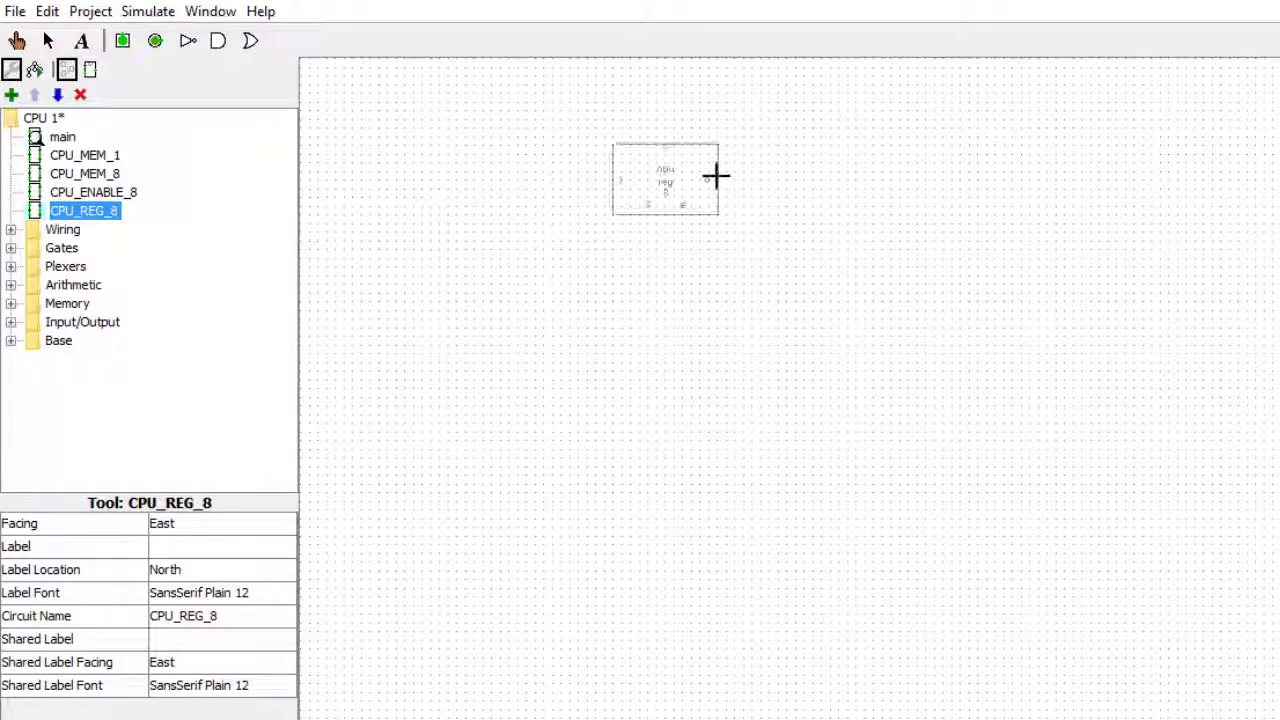
pyautogui.click(58, 138)
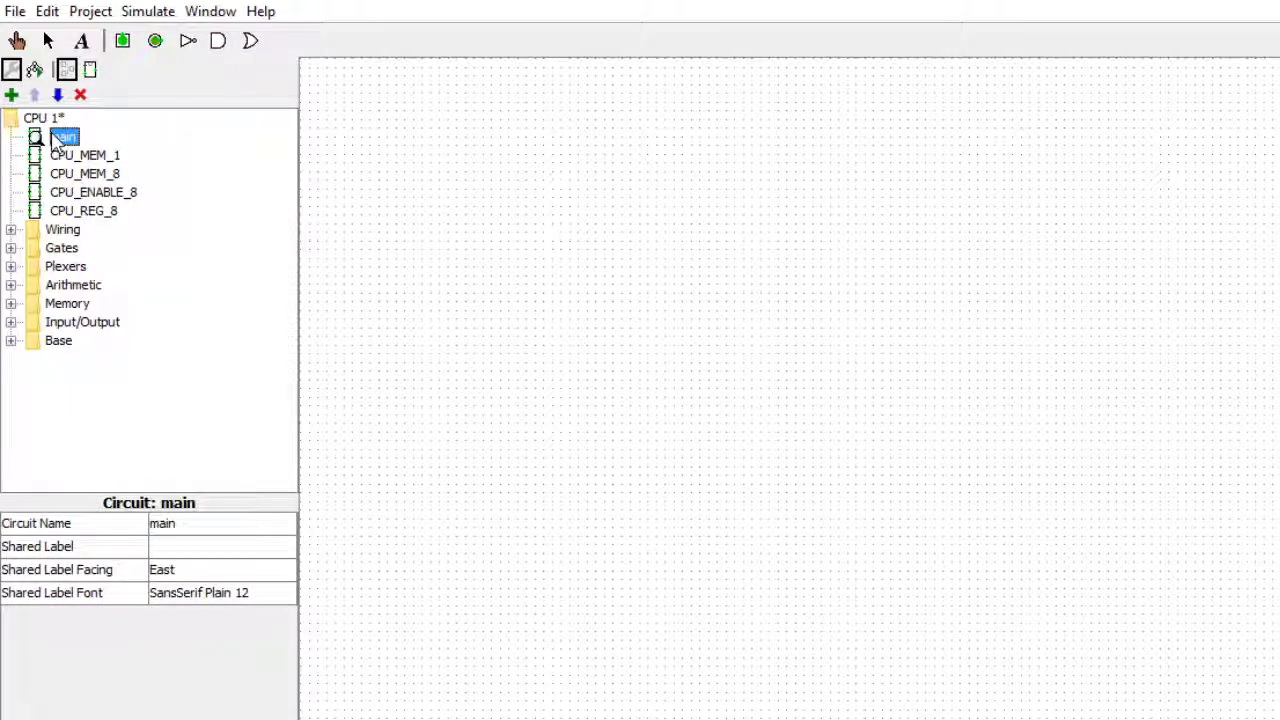